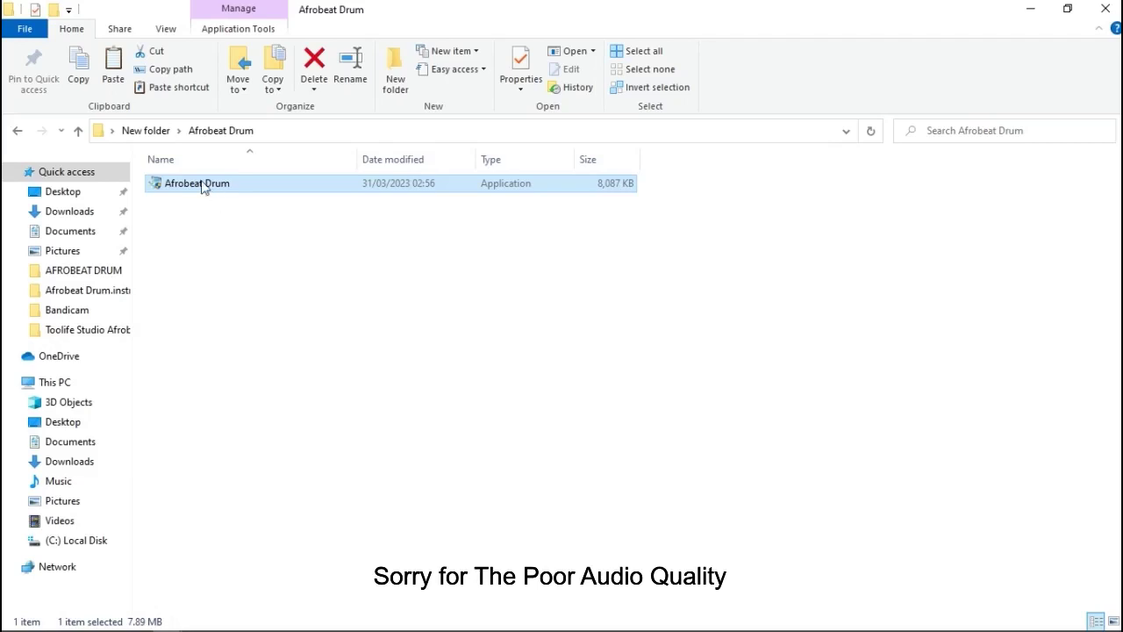
- Go up to New folder and open the Afrobeat Drum folder in it
left_click(146, 130)
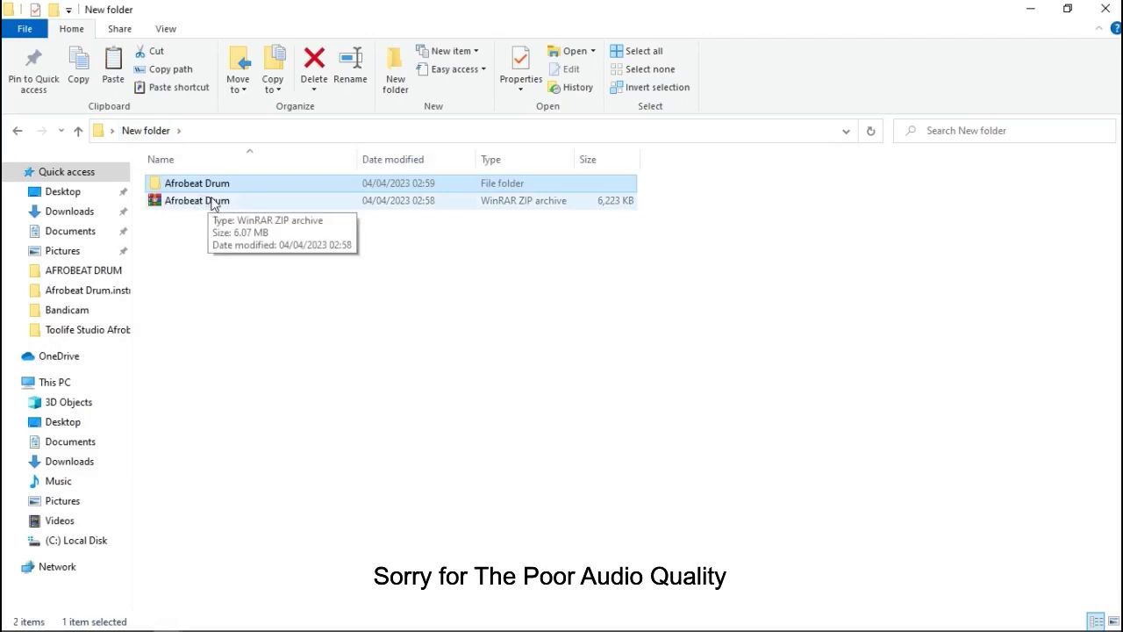
double_click(217, 192)
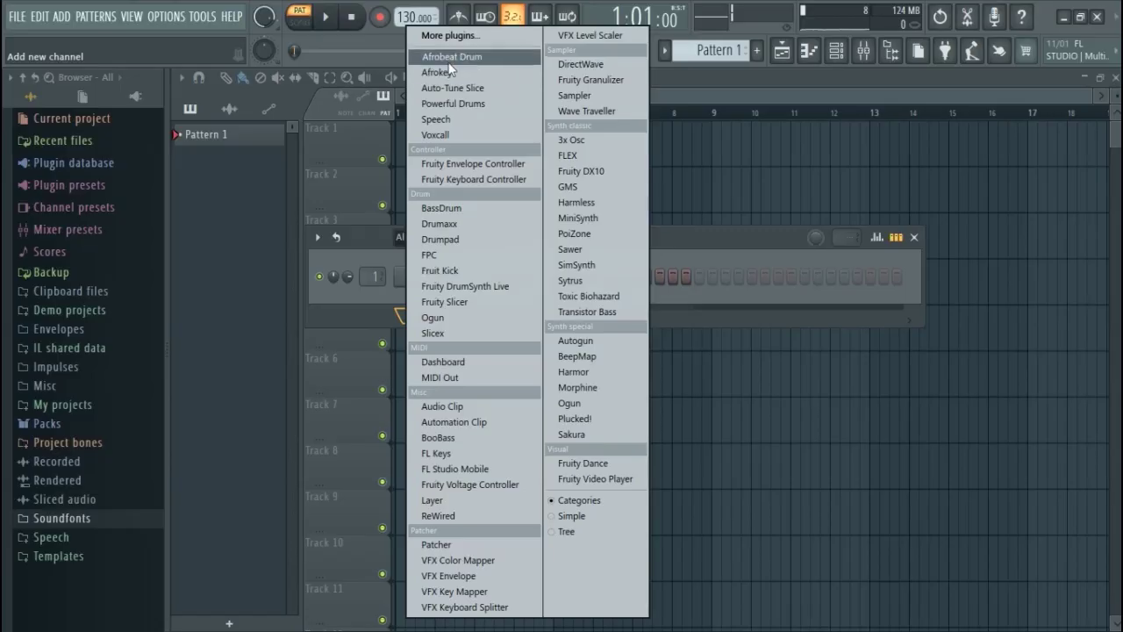
- Add an Afrobeat Drum channel in FL Studio and load its 2. Samba preset, moving the plugin window clear of the channel rack
left_click(466, 51)
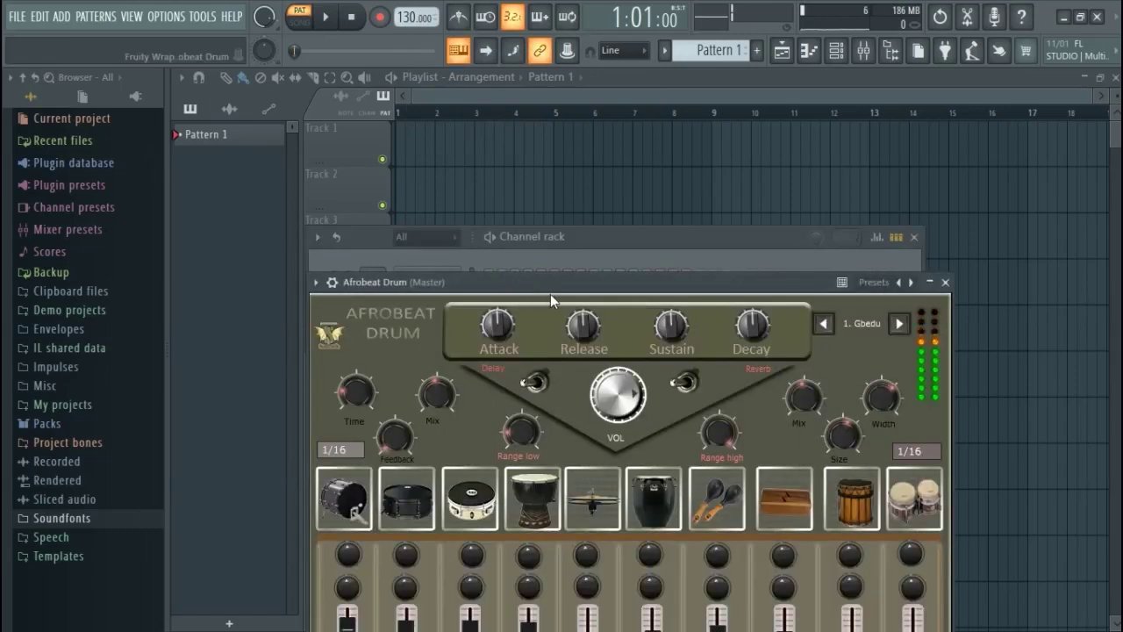
left_click_drag(555, 281, 500, 145)
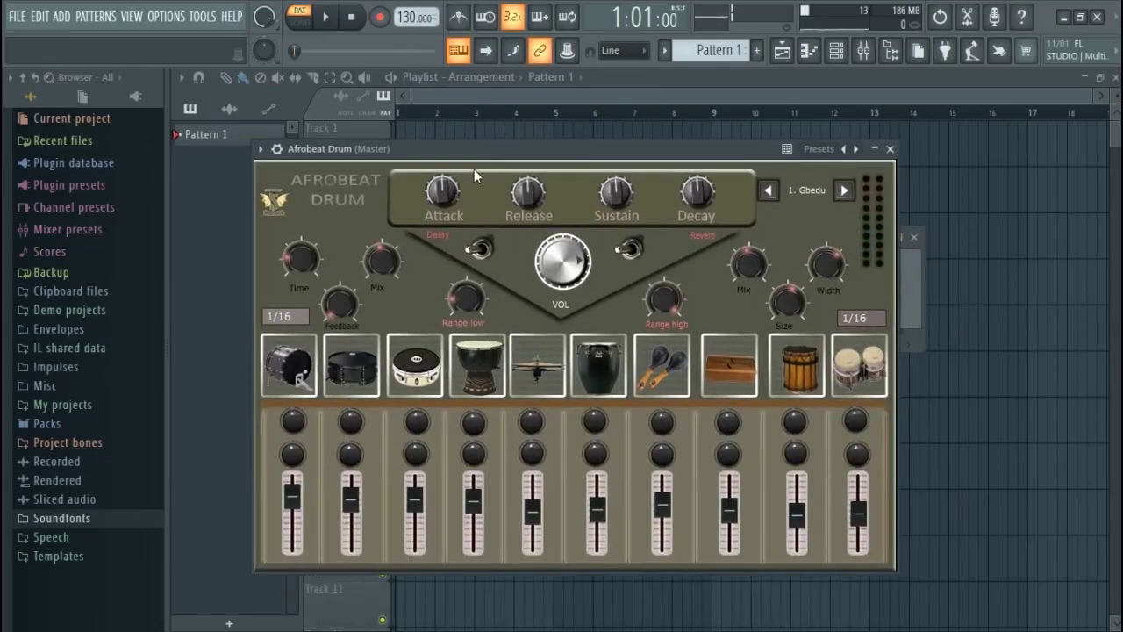
left_click(804, 190)
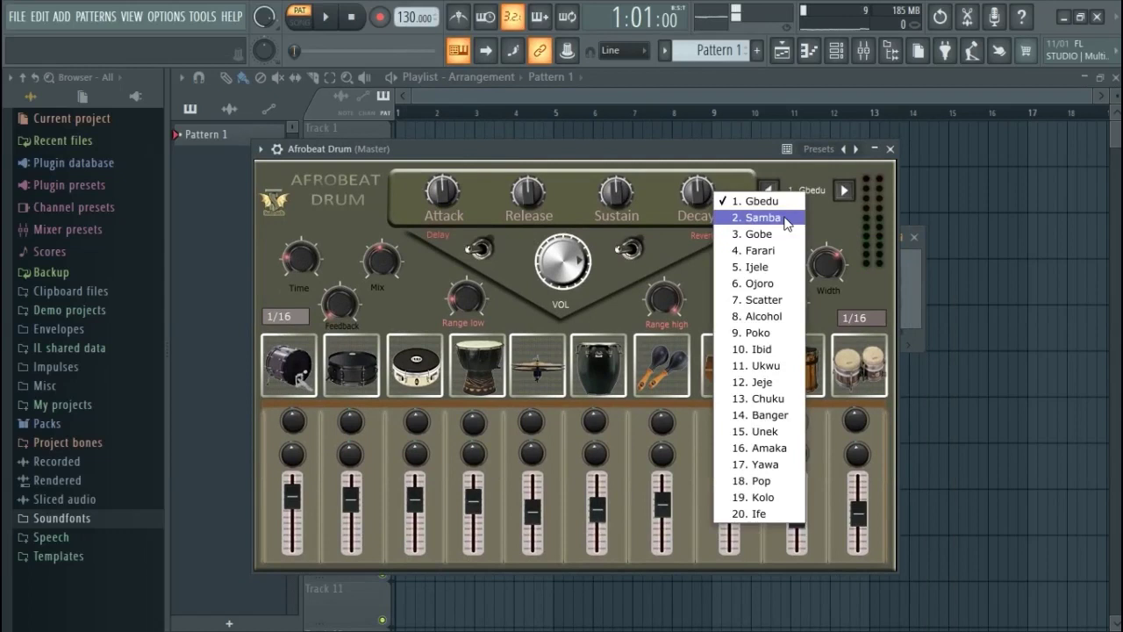
left_click(787, 223)
left_click_drag(623, 154, 671, 149)
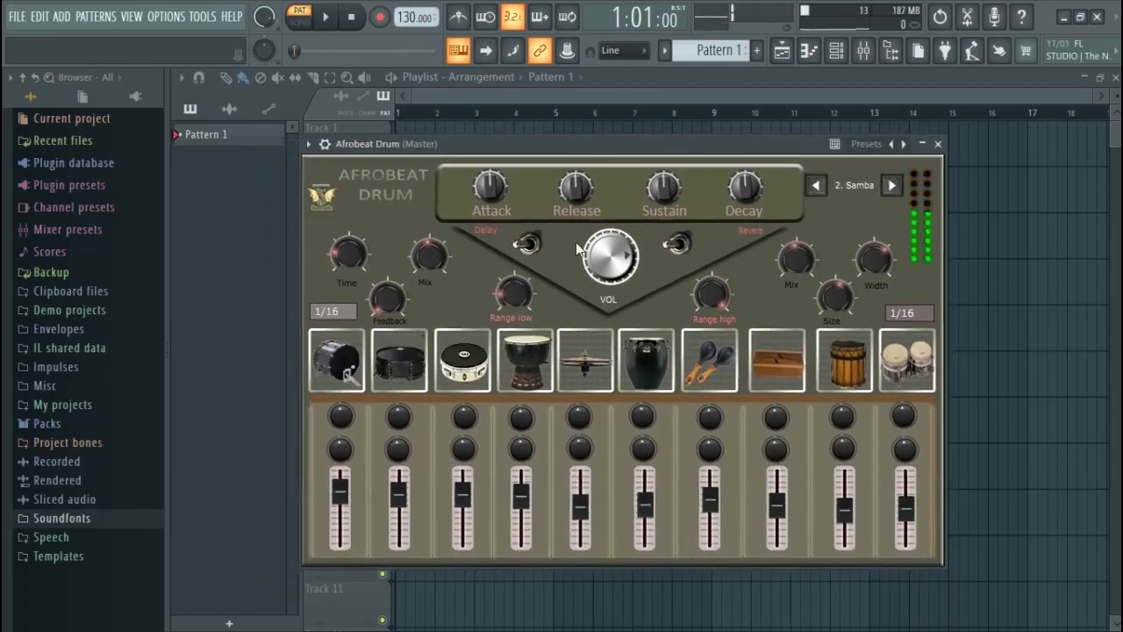
left_click_drag(577, 162, 736, 175)
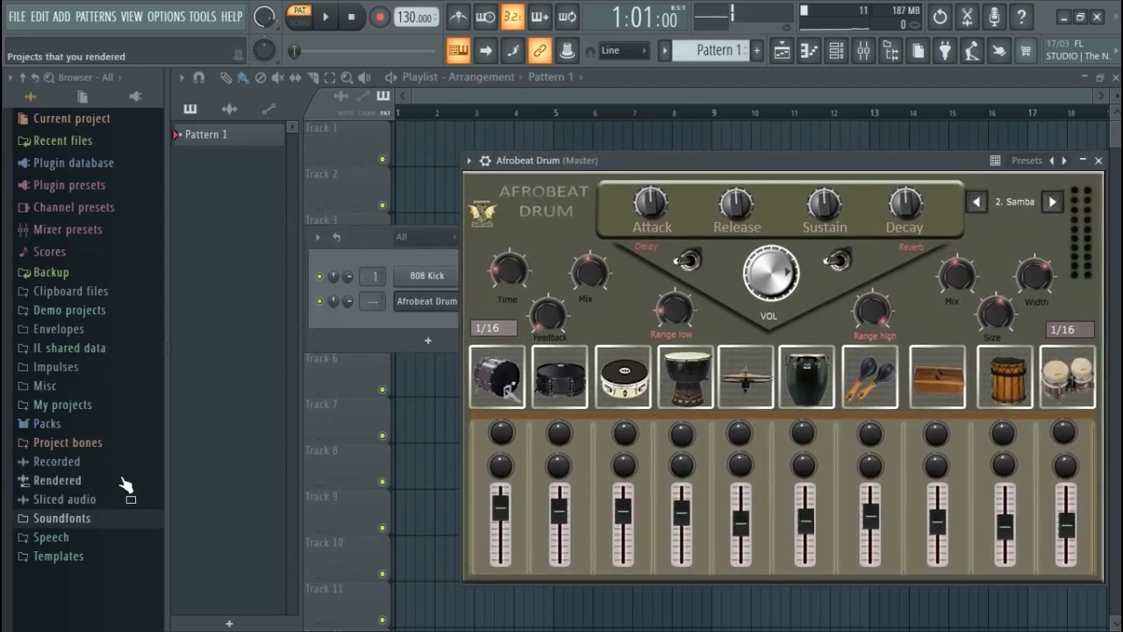
- Load Drum 1 from the Afrobeat Drum Midi Pack in Soundfonts onto the Afrobeat Drum channel, and play the pattern briefly
left_click(79, 519)
left_click(113, 534)
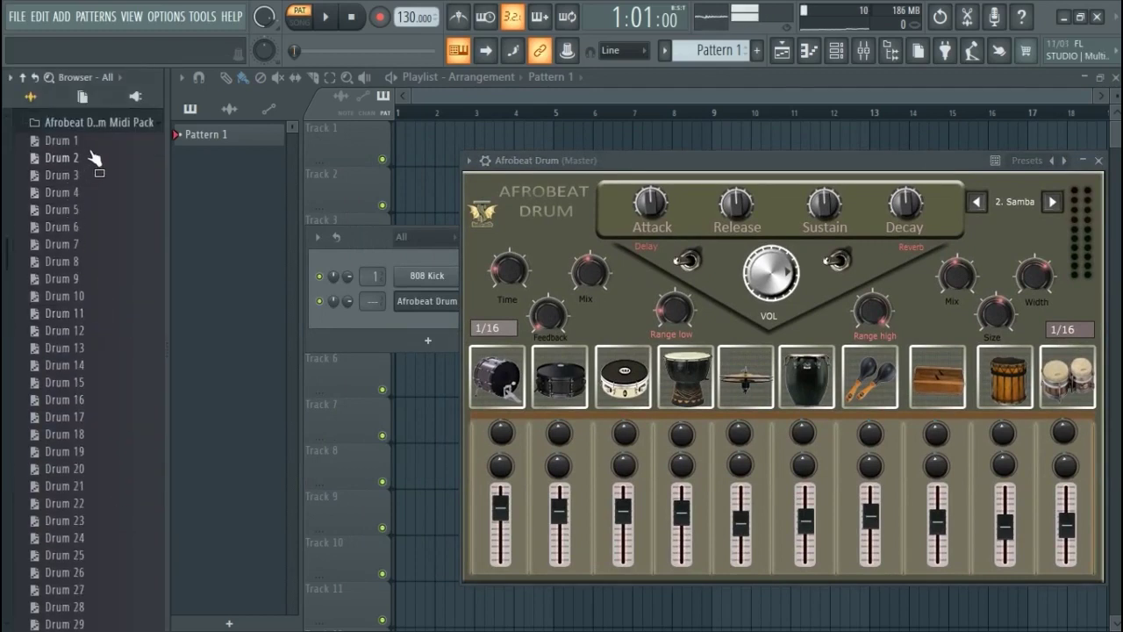
scroll(81, 378, "down", 20)
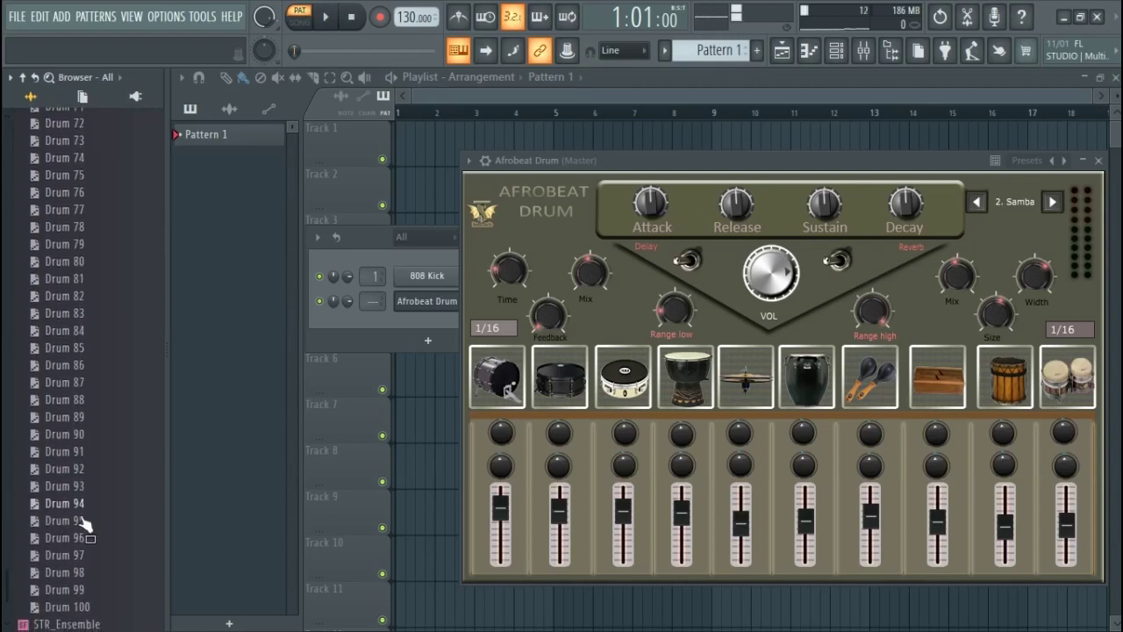
scroll(100, 438, "up", 6)
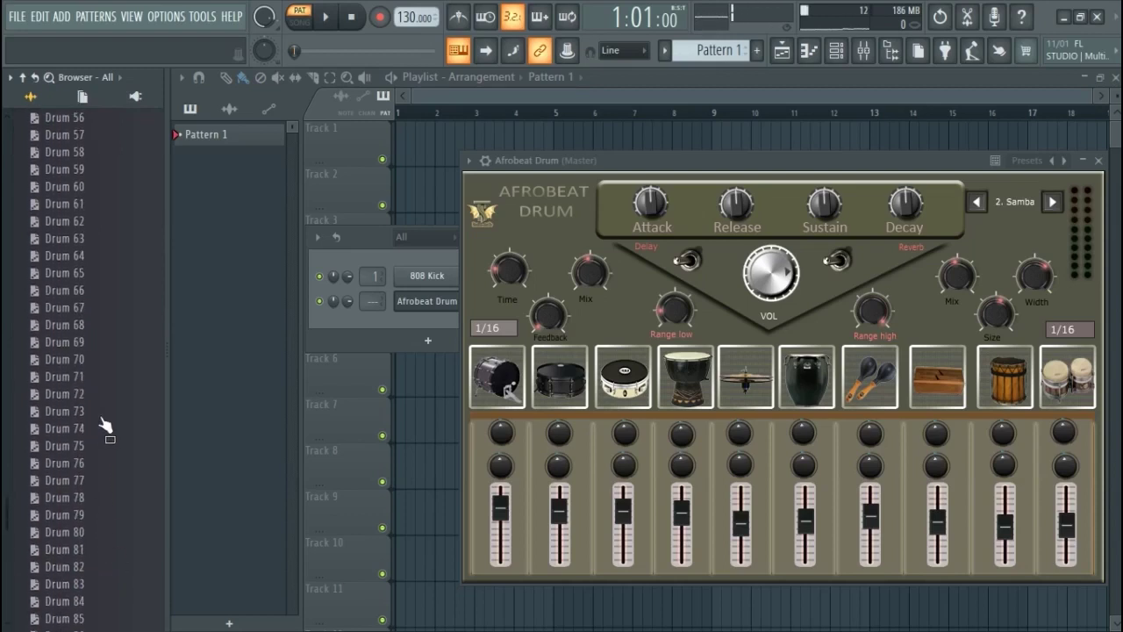
scroll(71, 231, "up", 10)
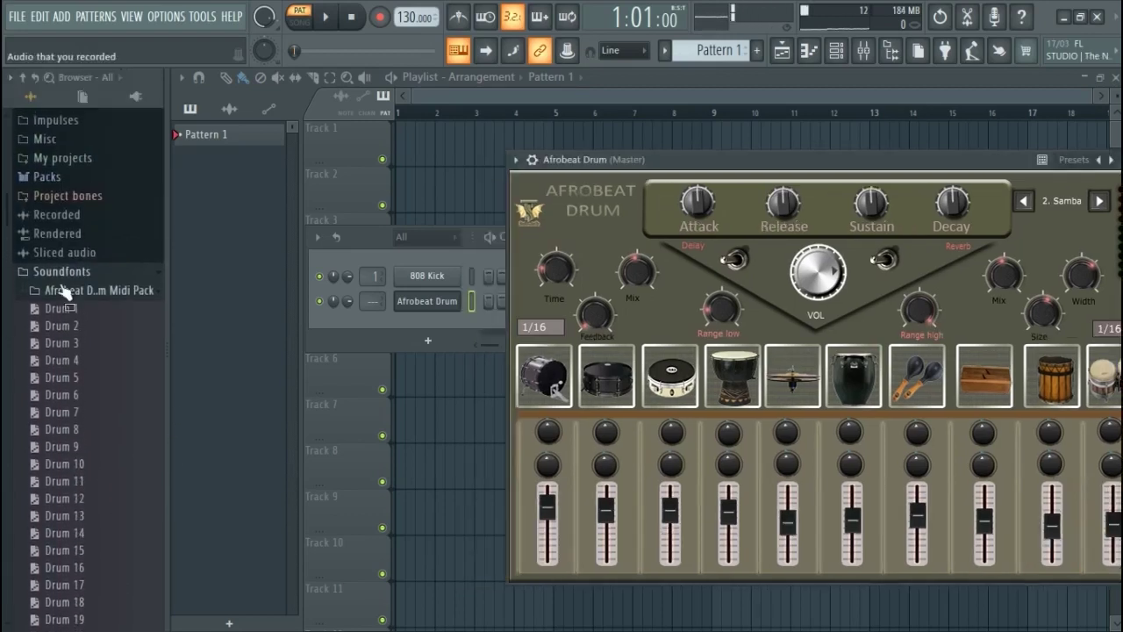
left_click_drag(63, 311, 439, 303)
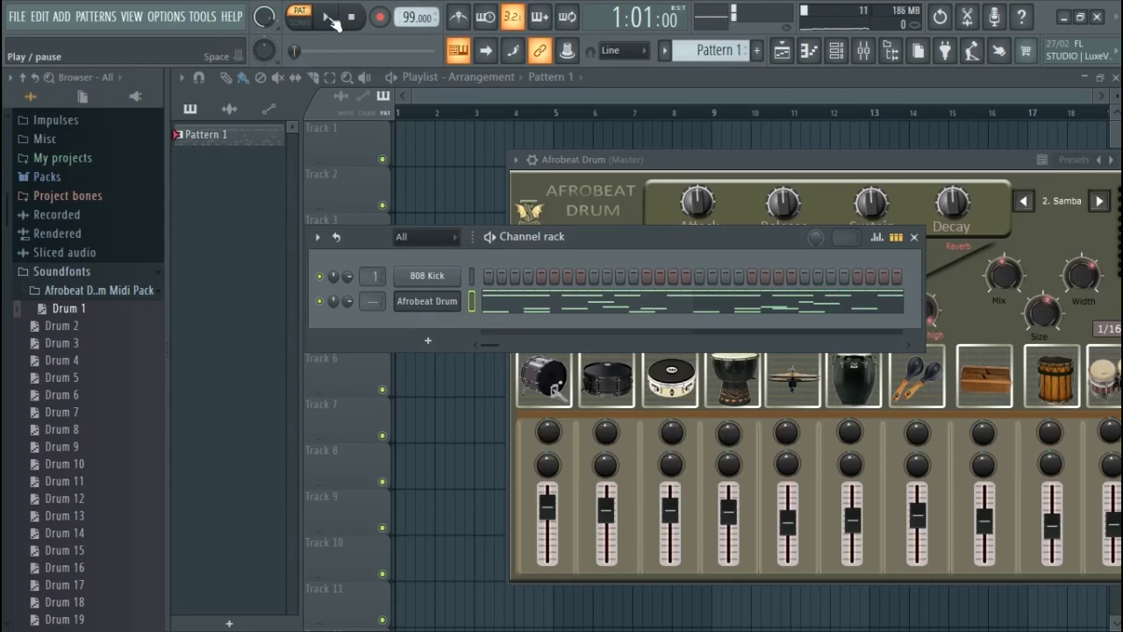
left_click(330, 19)
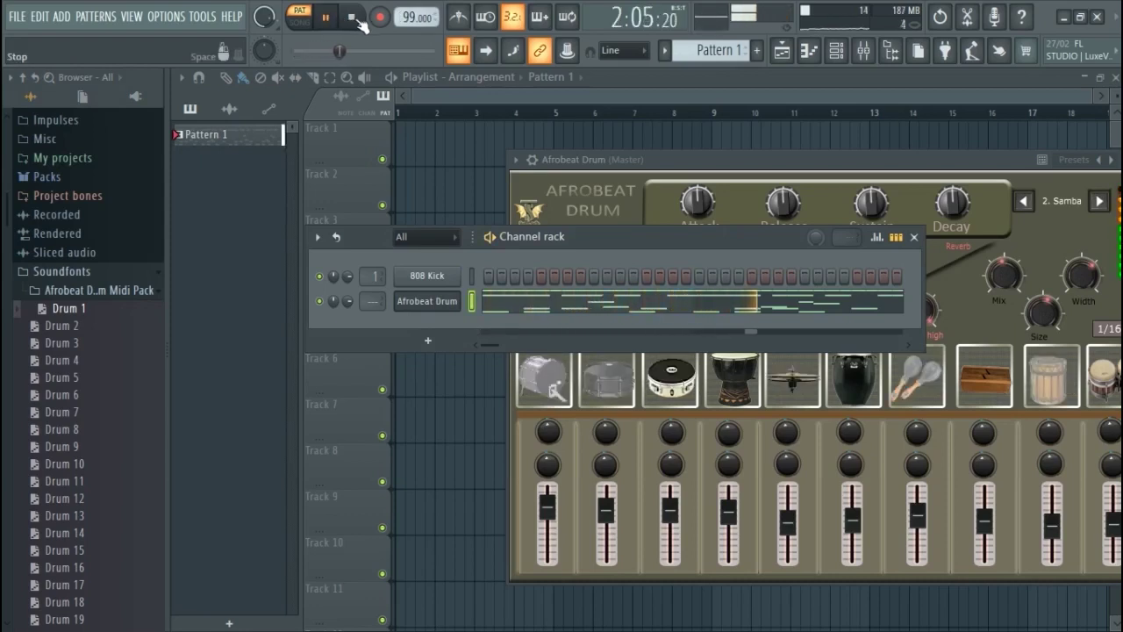
left_click(353, 18)
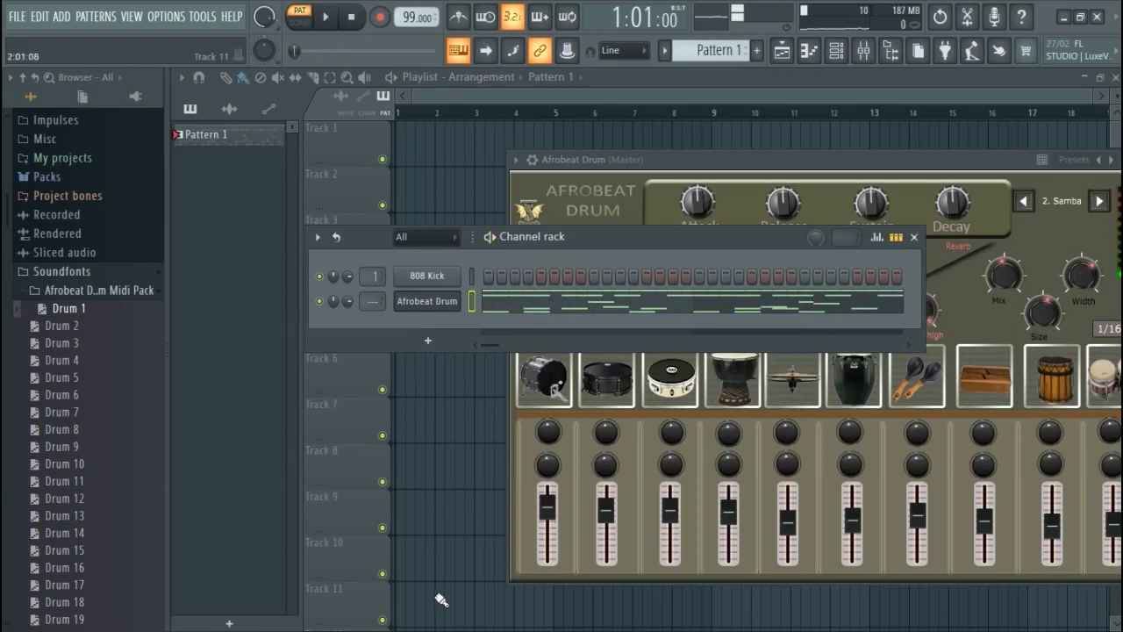
- Switch to File Explorer
left_click(1063, 15)
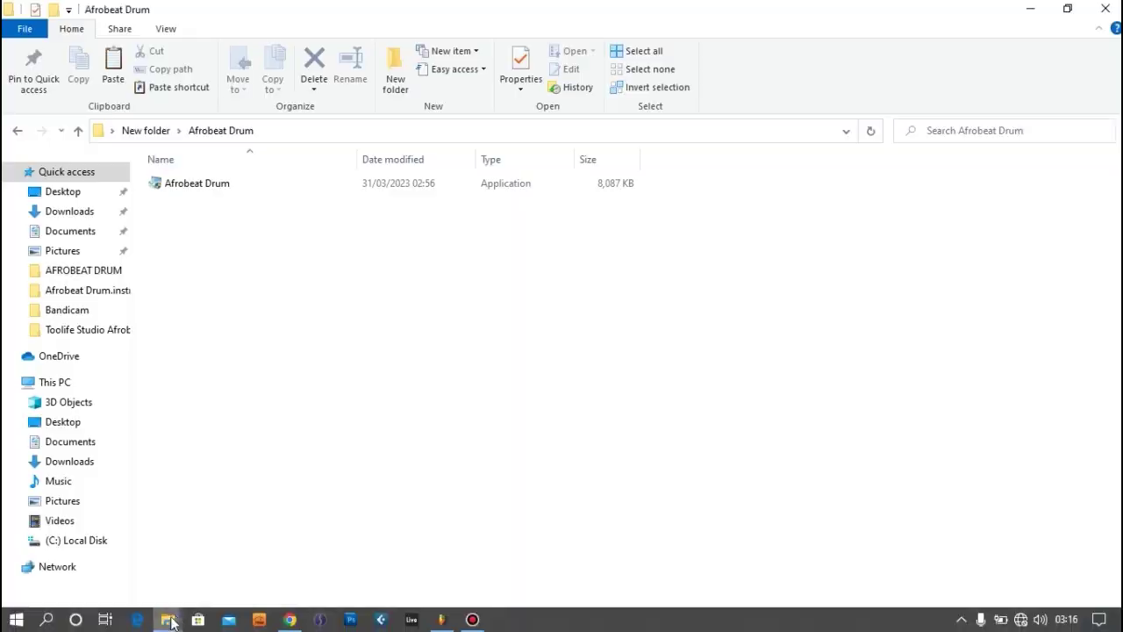
left_click(169, 621)
- Play the arrangement of the AFRO BEAT JORO melody loop and Pattern 1, and stop it
left_click(327, 18)
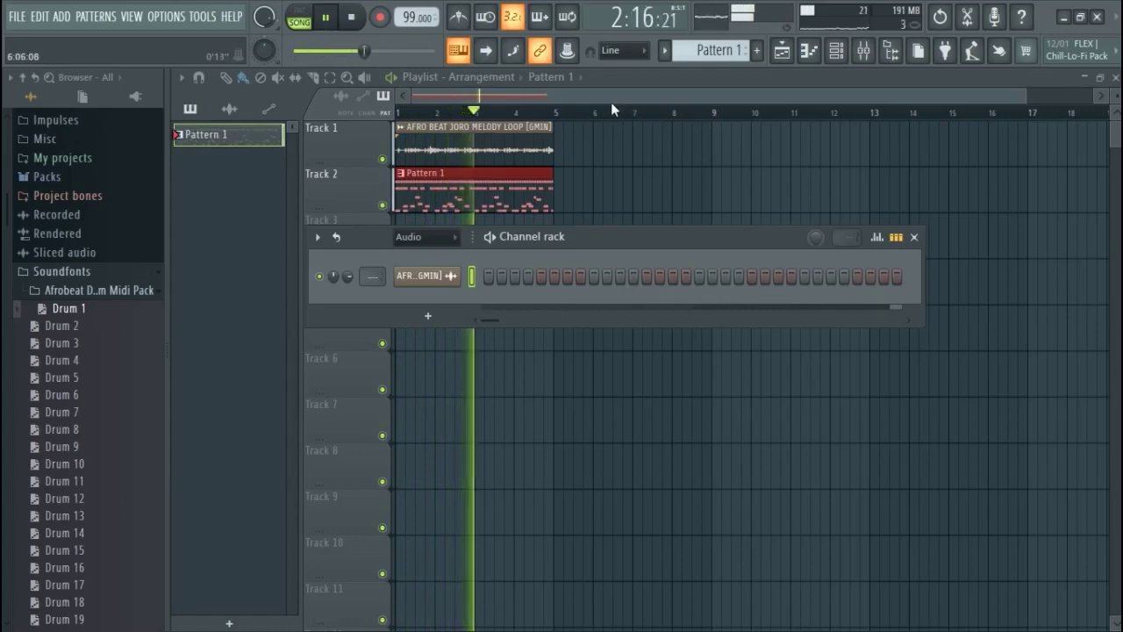
left_click(352, 18)
- Show all channels in the channel rack and reopen the Afrobeat Drum plugin window fully in view
left_click(436, 236)
left_click(430, 255)
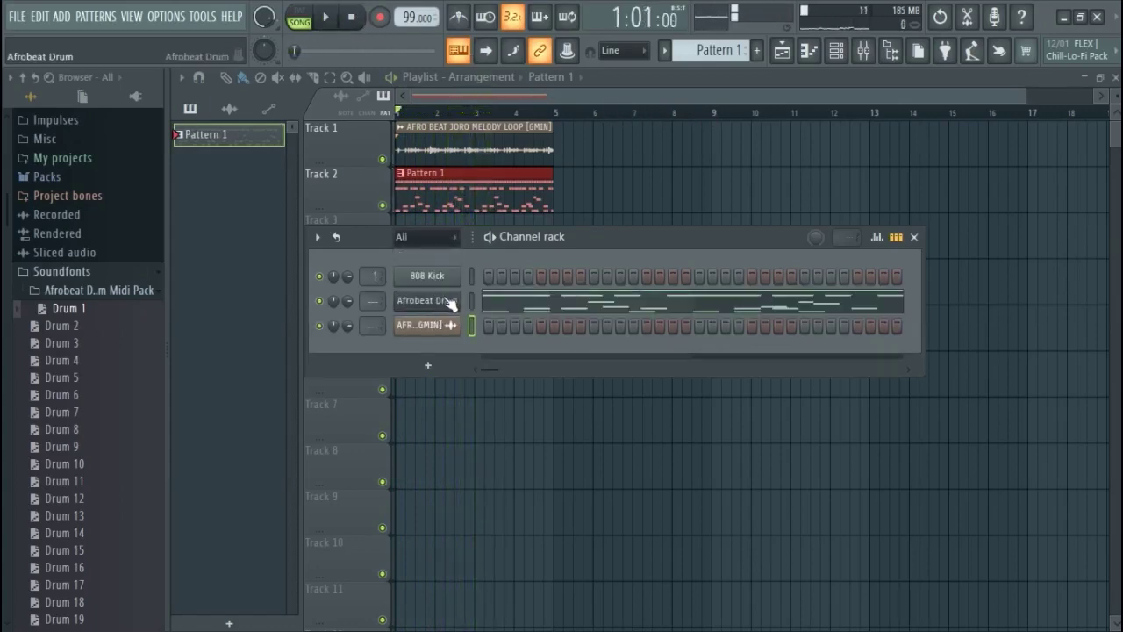
left_click(443, 304)
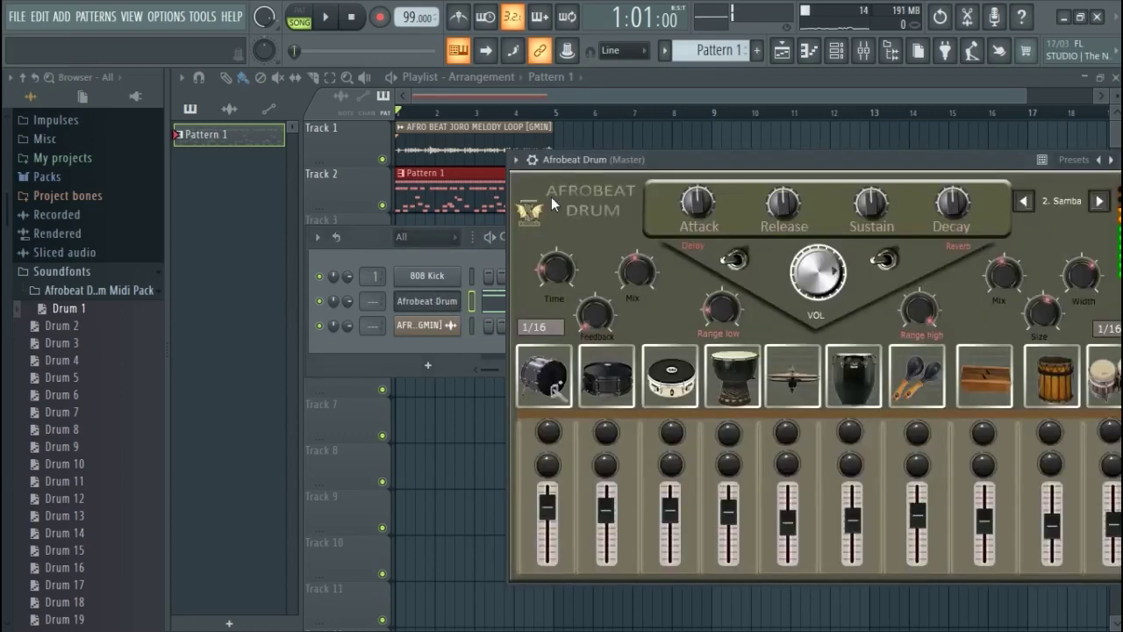
left_click_drag(643, 160, 502, 150)
- In Afrobeat Drum's processing settings, map Outputs 1 to 9 to mixer track offsets 1 to 9 and adjust Output 10's offset
left_click(392, 150)
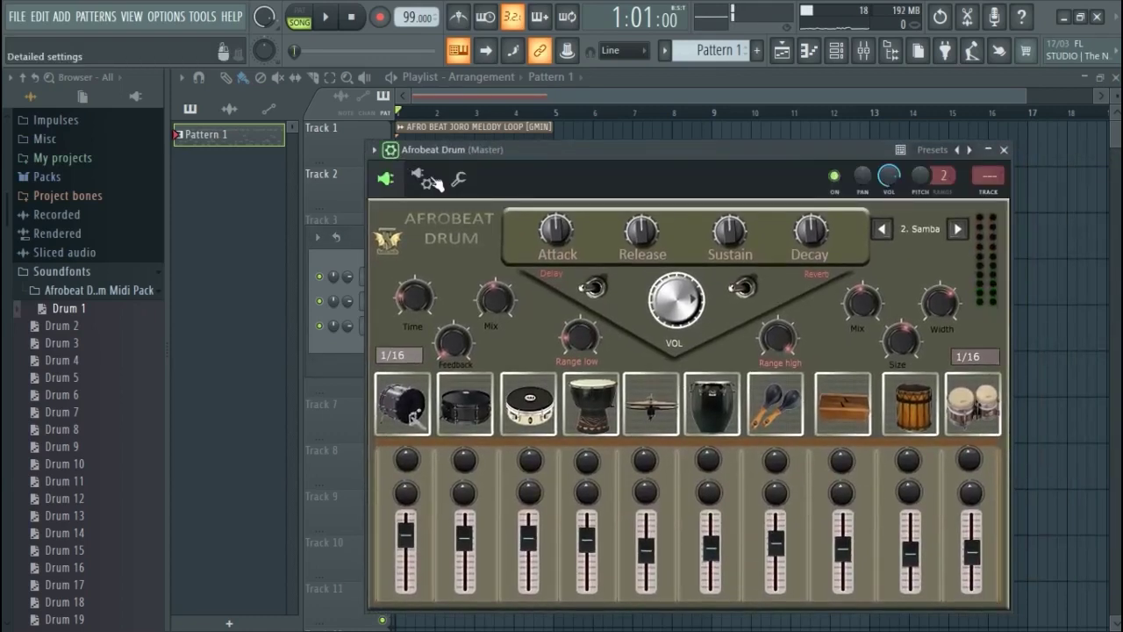
left_click(429, 183)
left_click(443, 215)
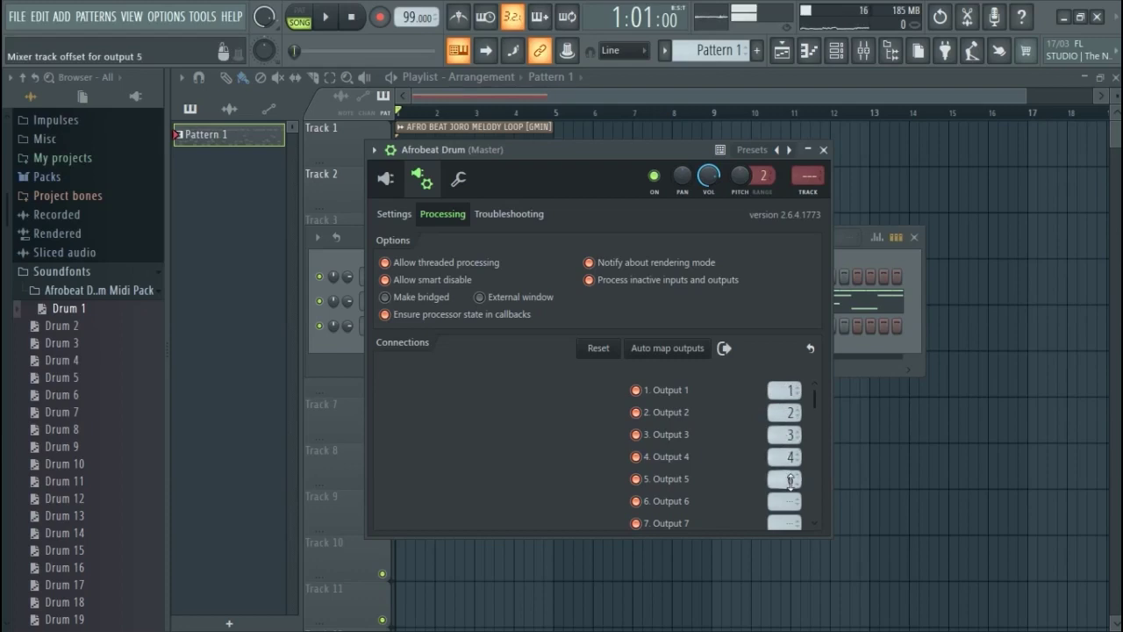
scroll(811, 435, "down", 3)
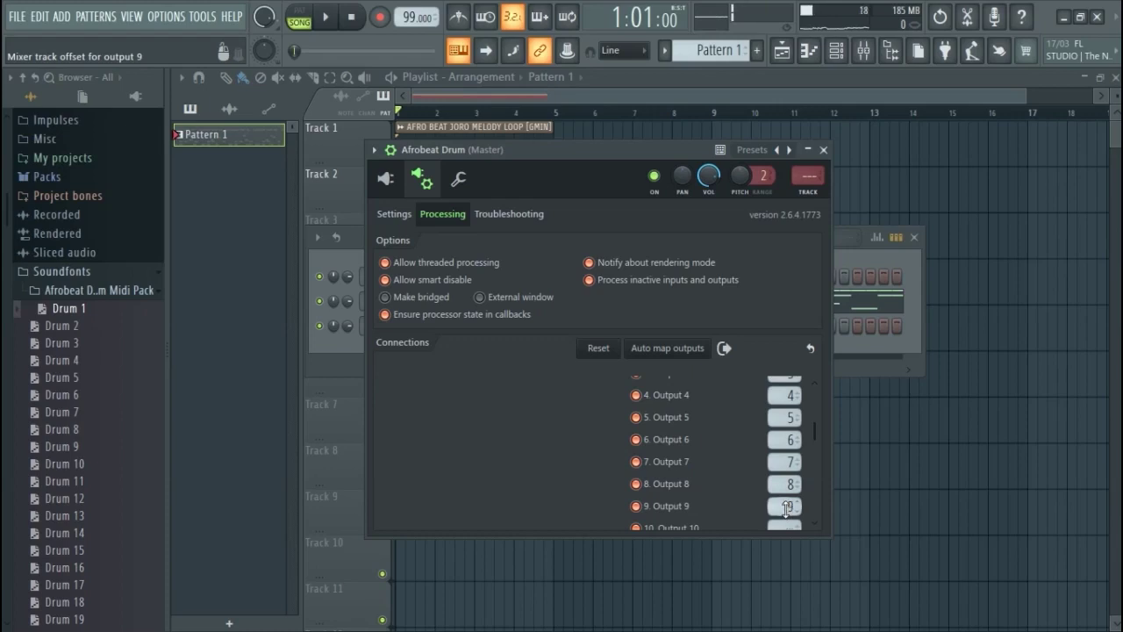
scroll(822, 454, "down", 2)
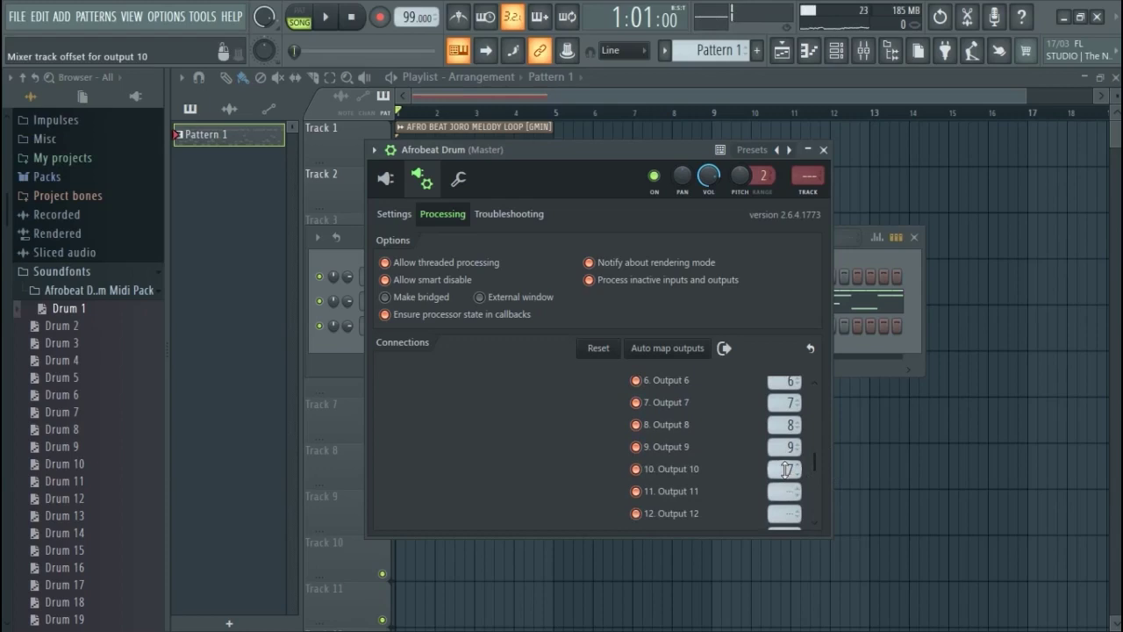
left_click_drag(784, 469, 784, 476)
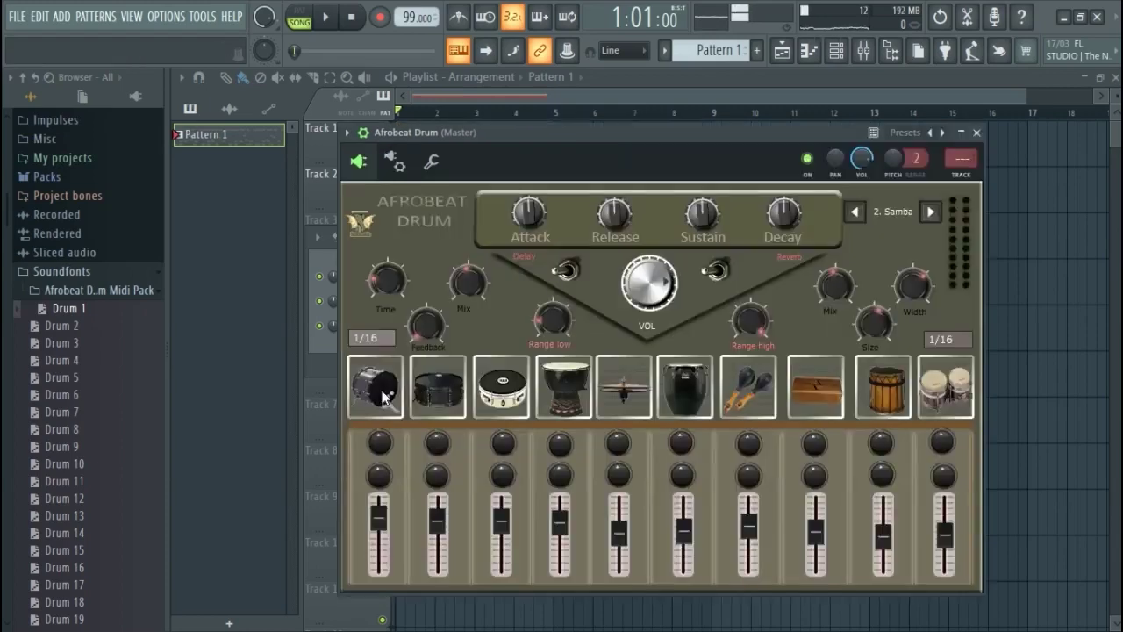
- Audition Afrobeat Drum's instrument pads from the bass drum across to the wooden drum
left_click(391, 391)
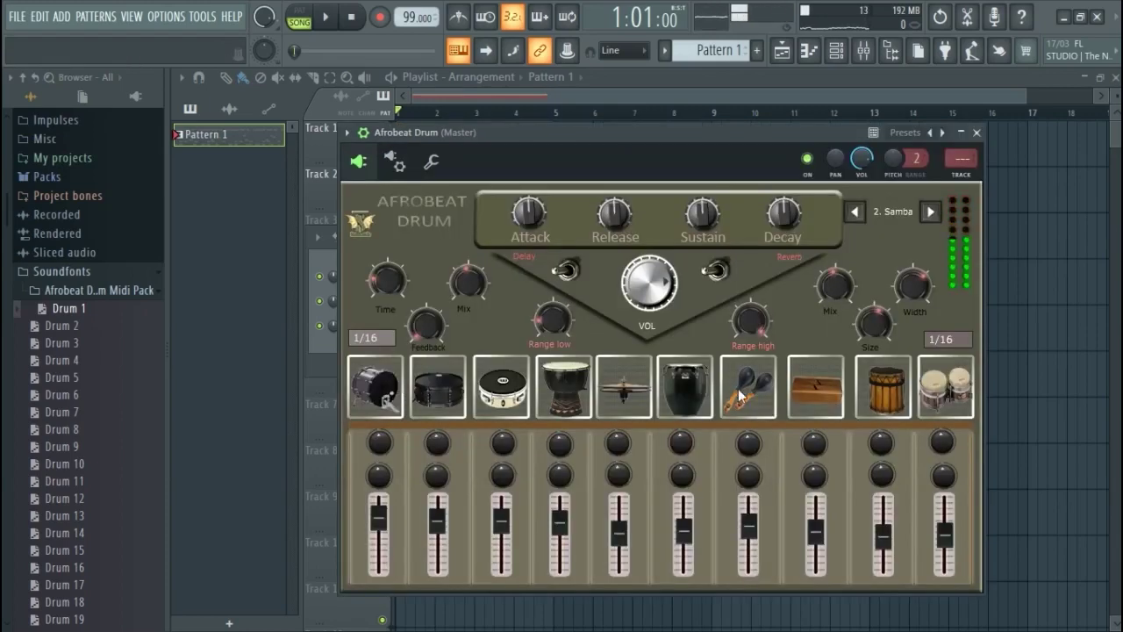
left_click(881, 393)
left_click_drag(508, 133, 498, 121)
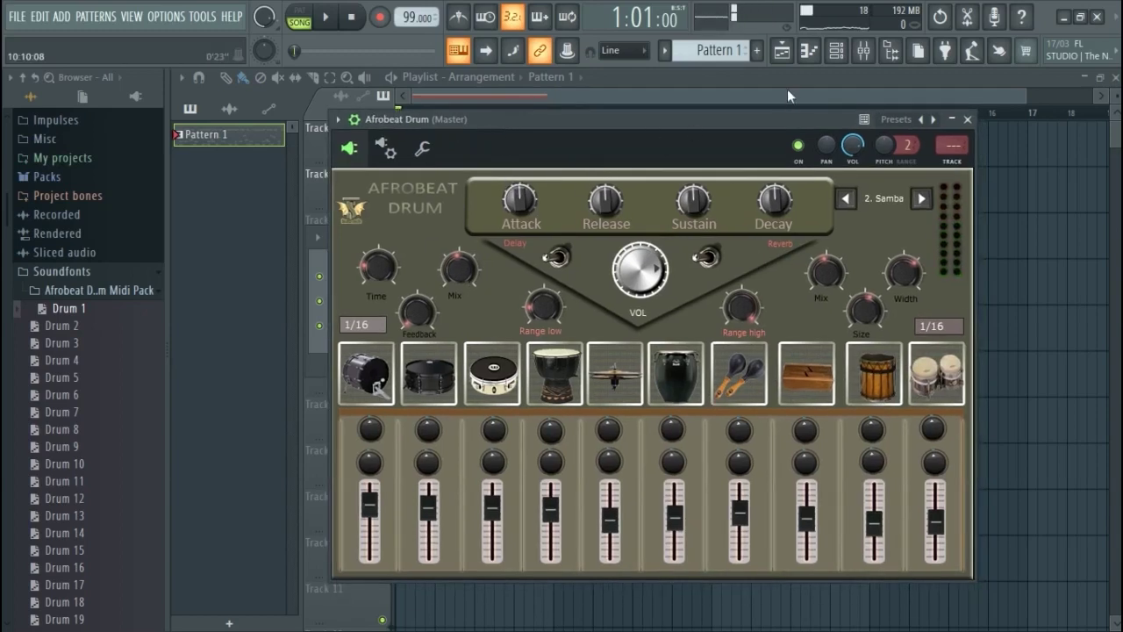
- Open the mixer and play the song to check the level meters of the separate drum inserts
left_click(861, 58)
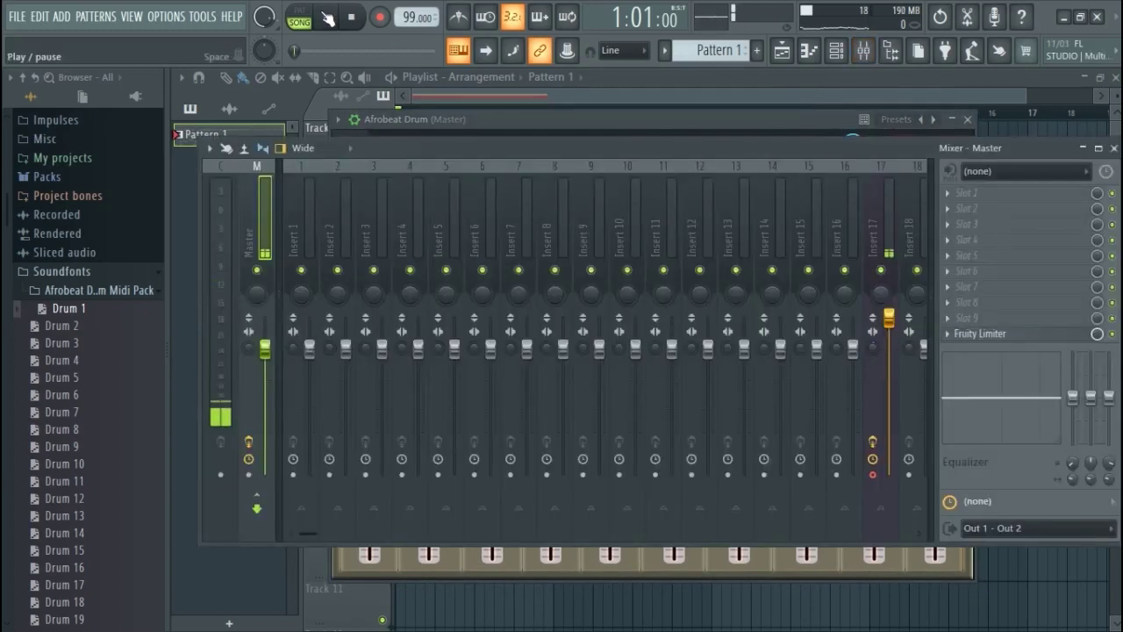
key("space")
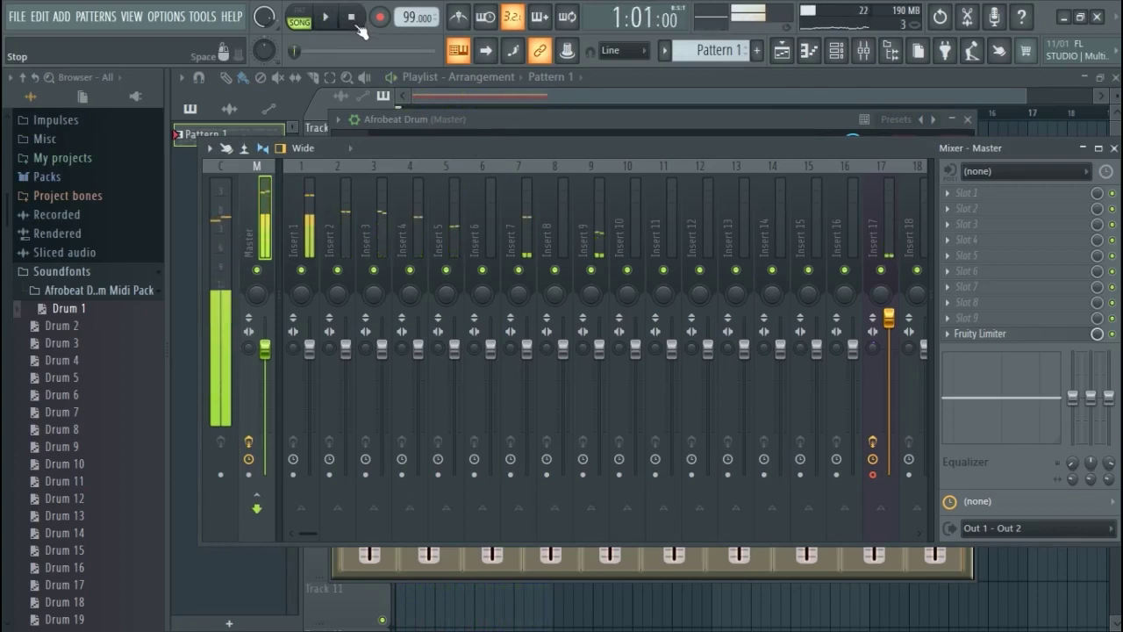
- Solo Insert 1 and load Fruity Parametric EQ into its first effect slot
right_click(301, 269)
left_click(946, 192)
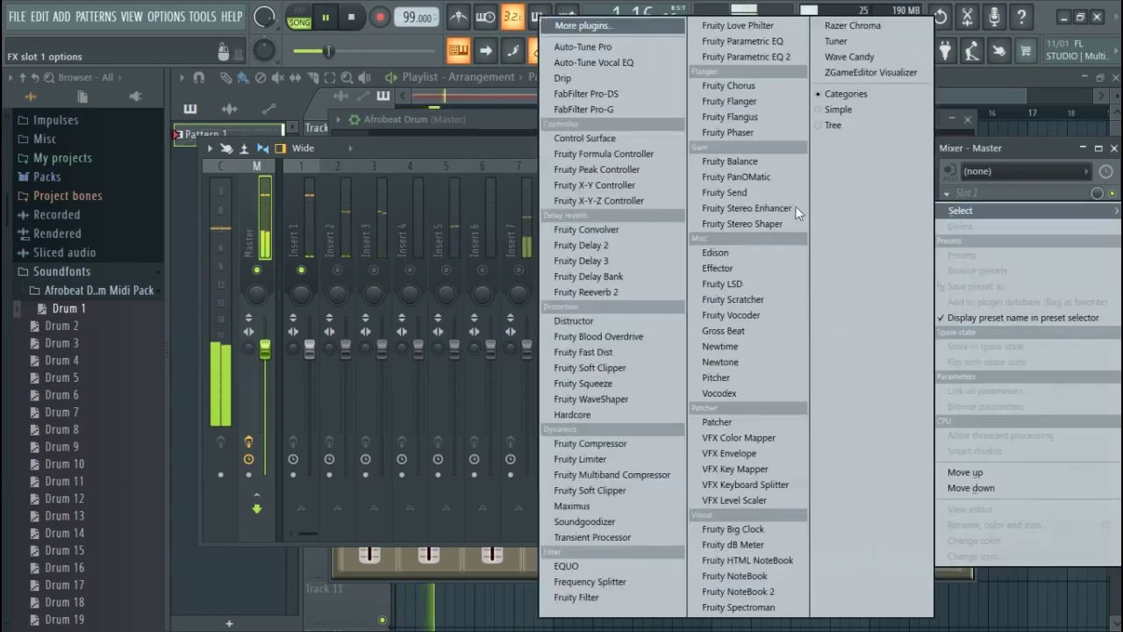
left_click(303, 207)
left_click(304, 206)
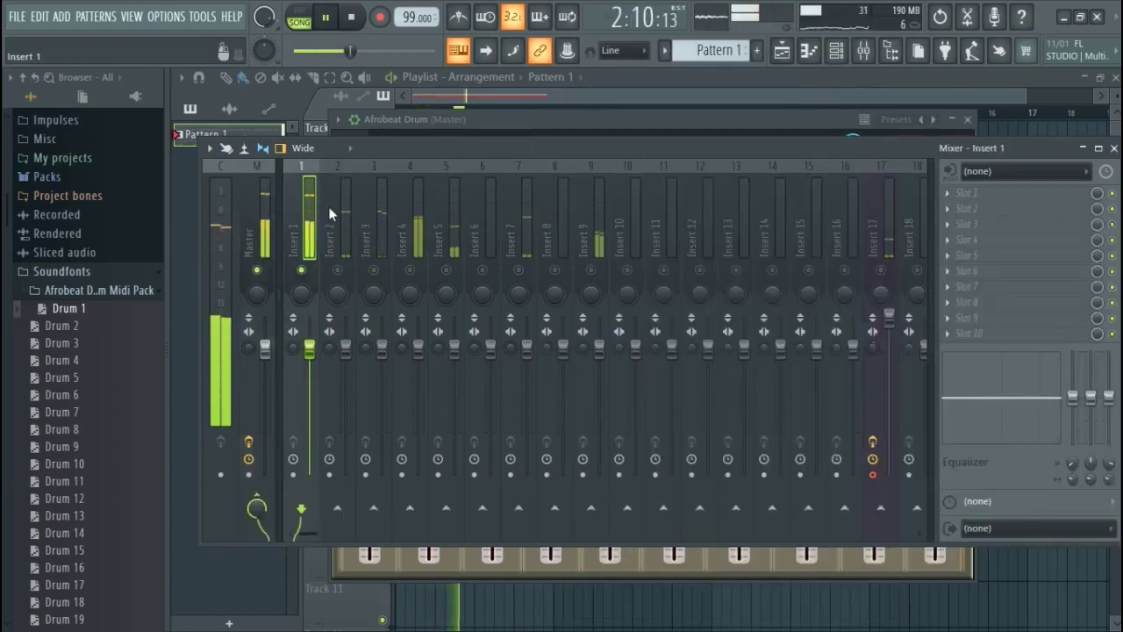
left_click(951, 194)
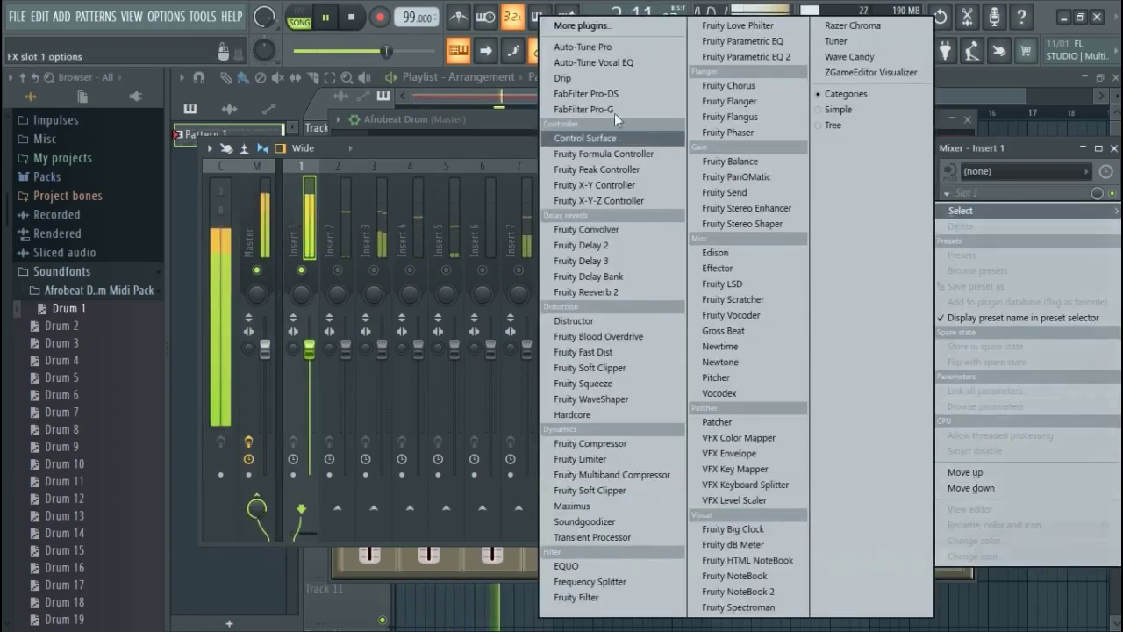
left_click(719, 42)
- On Insert 1's EQ, lower the 8000 band to about -16.7 dB, reduce the 5000, 3000, 1500 and 90 bands, and close the EQ
left_click_drag(446, 322, 447, 365)
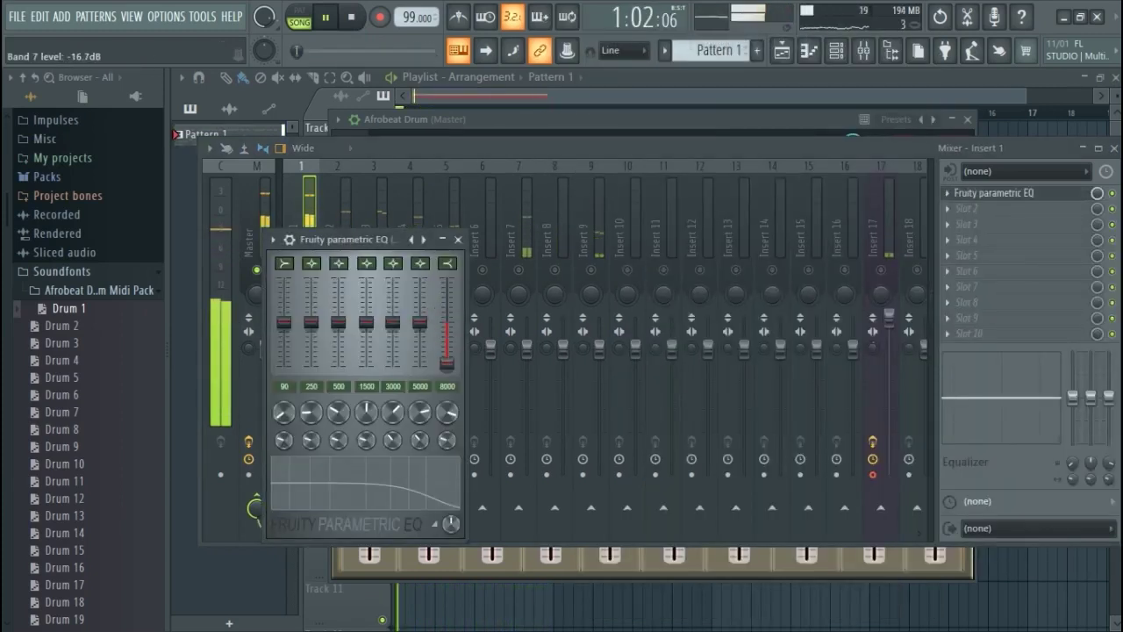
left_click_drag(420, 322, 366, 341)
left_click_drag(283, 322, 366, 336)
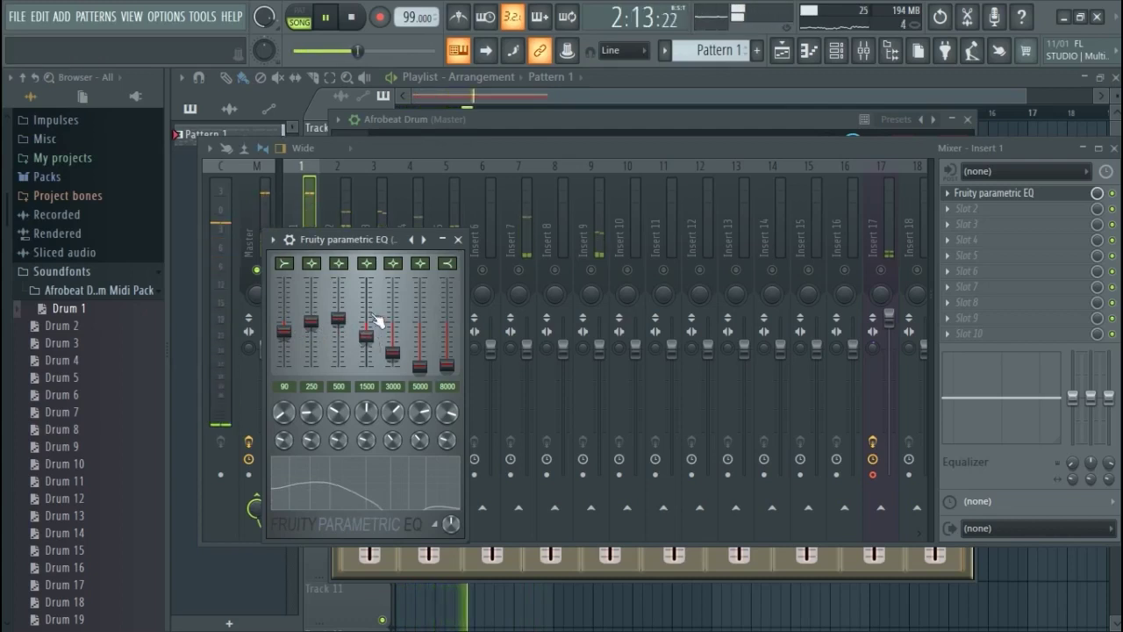
left_click_drag(283, 330, 283, 328)
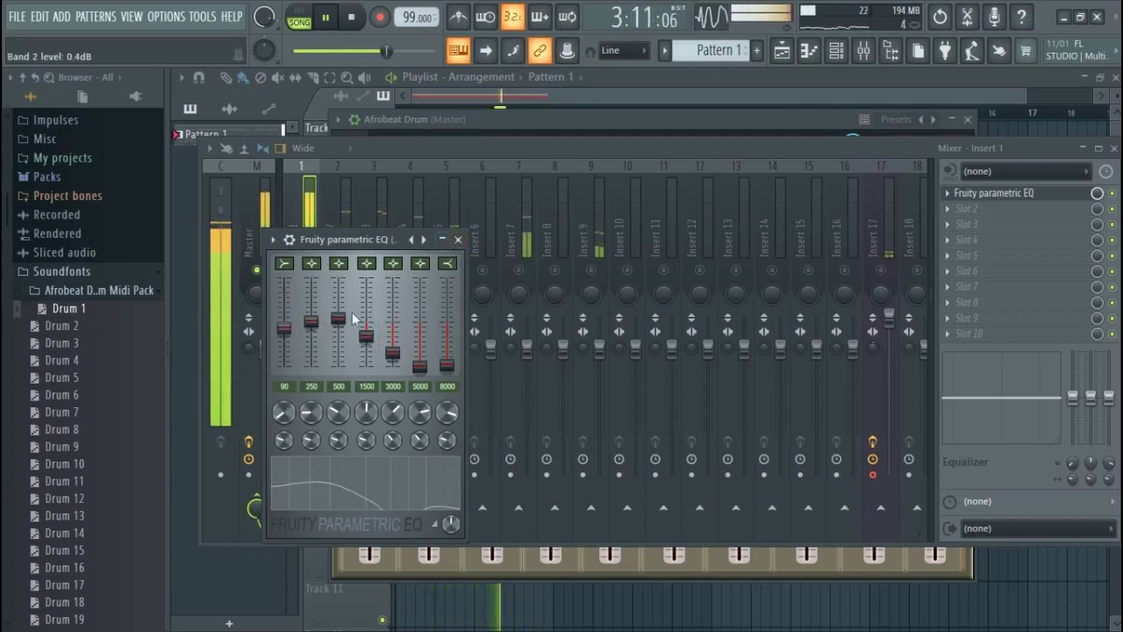
left_click(458, 240)
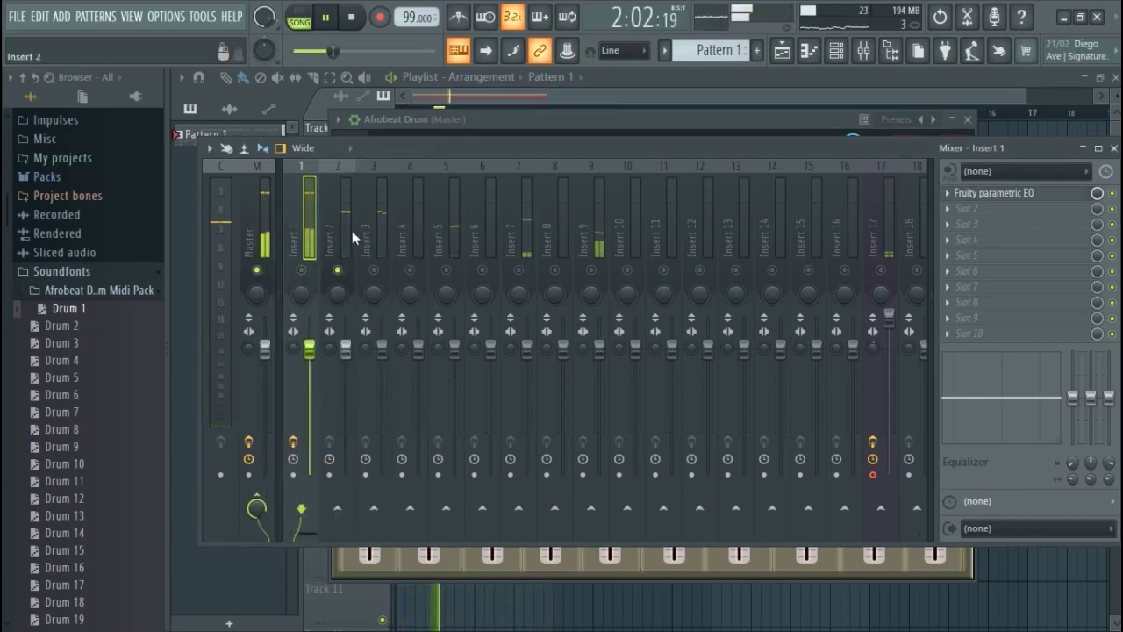
- Load Fruity Parametric EQ on Insert 2, raise its 3000 band to about 4.6 dB, and close the EQ
left_click(347, 230)
left_click(956, 189)
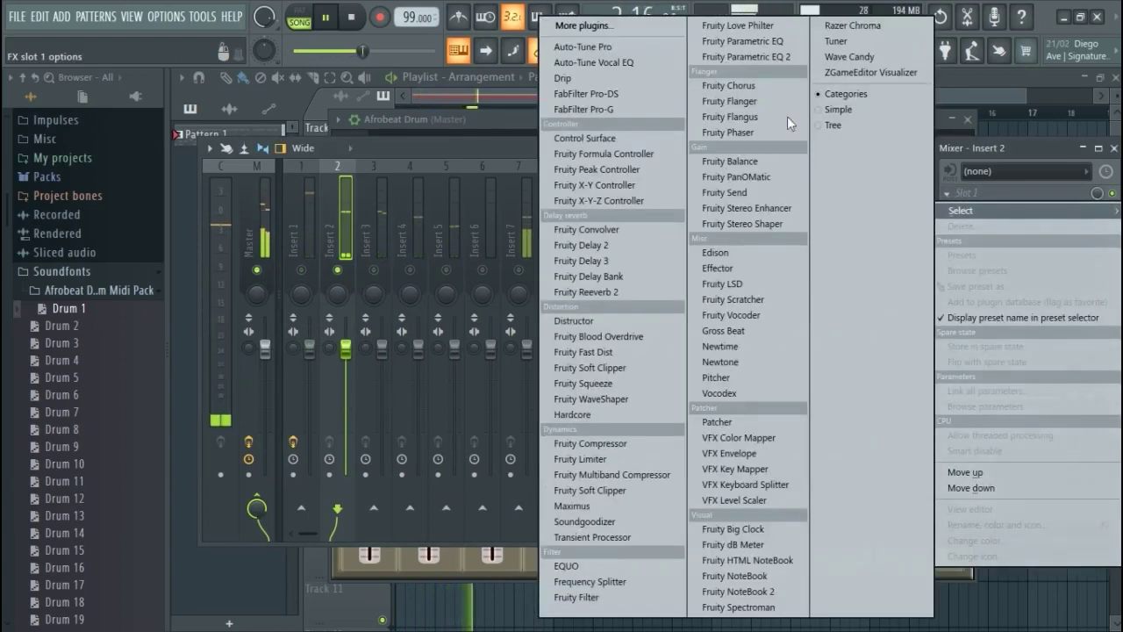
left_click(746, 41)
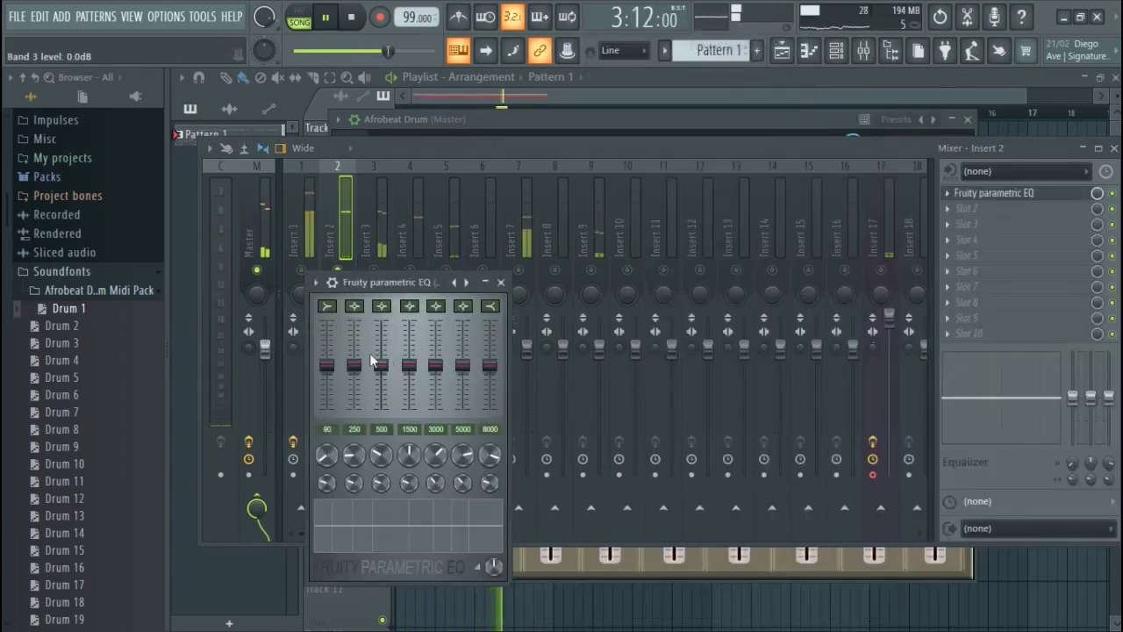
left_click_drag(435, 364, 435, 353)
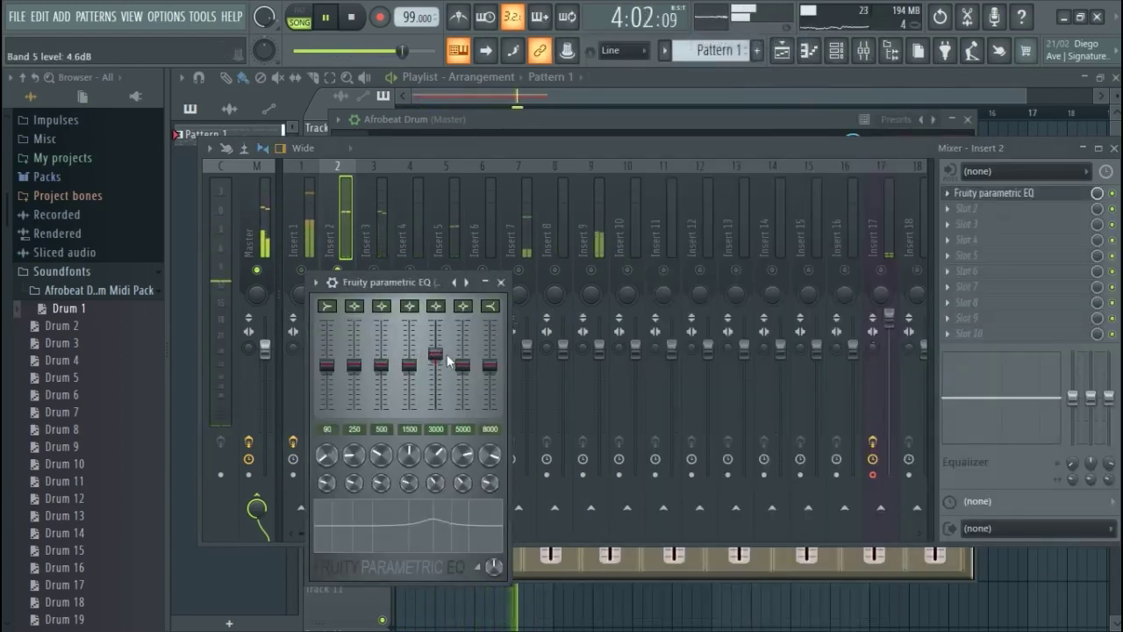
left_click(501, 281)
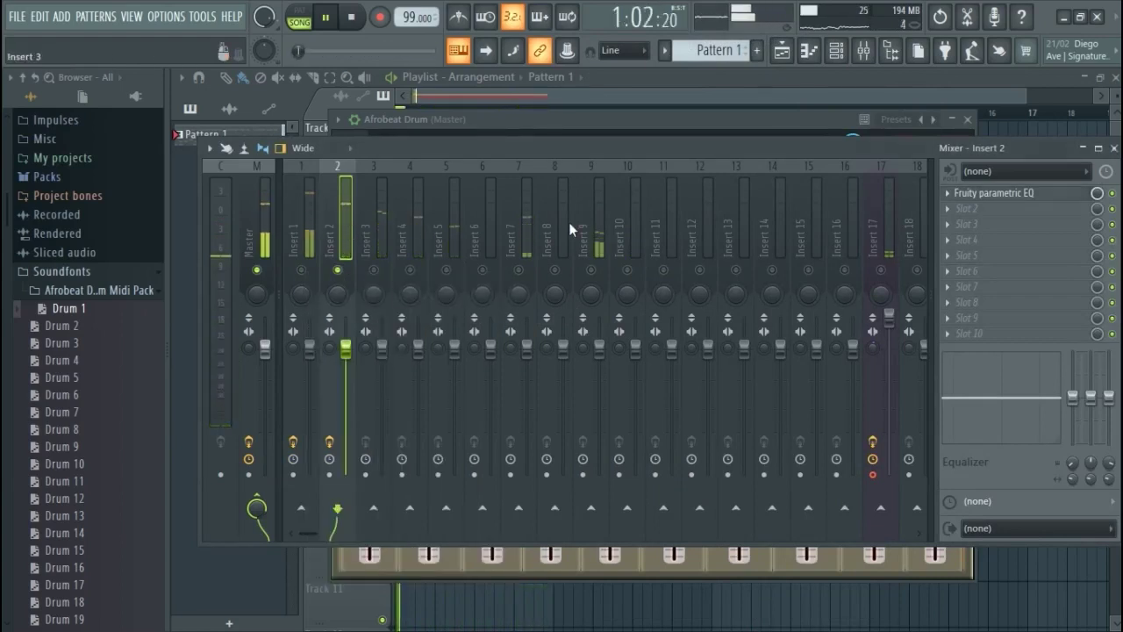
- Add Fruity Reeverb 2 to Insert 2's second effect slot, lower its wet level to about 12%, and close it
left_click(969, 208)
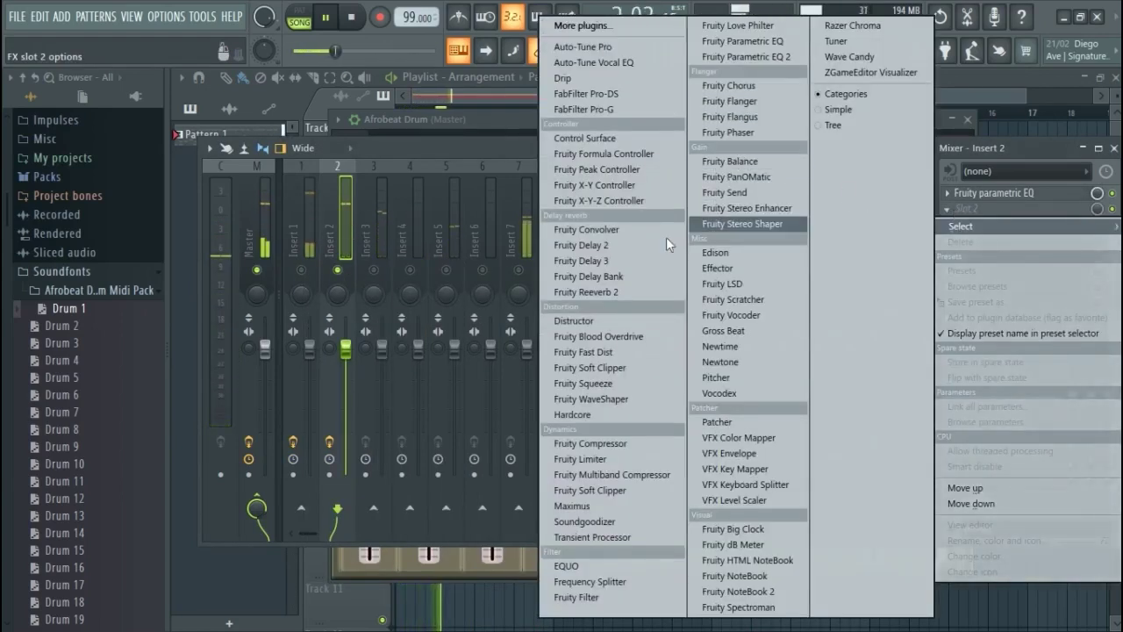
left_click(614, 294)
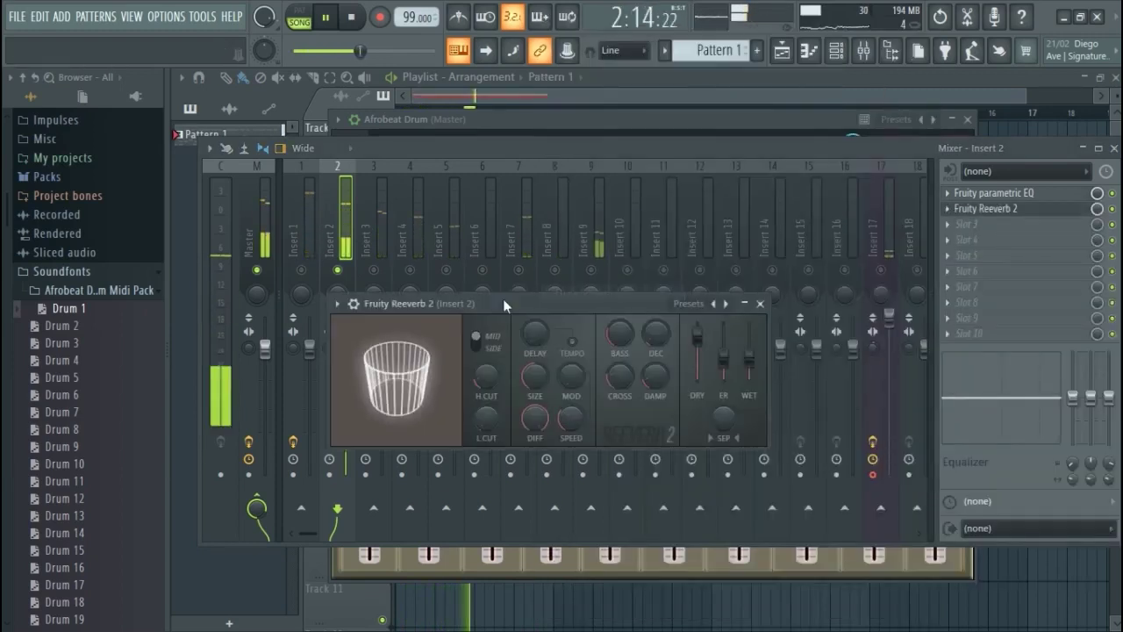
left_click_drag(749, 353, 748, 370)
left_click_drag(696, 336, 748, 374)
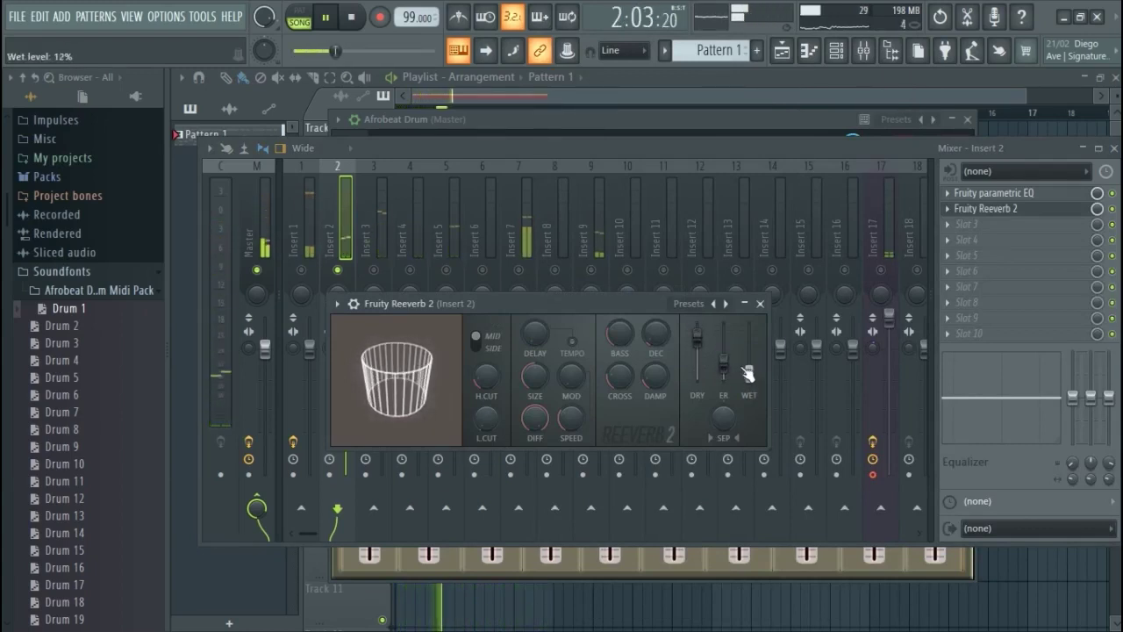
left_click(760, 303)
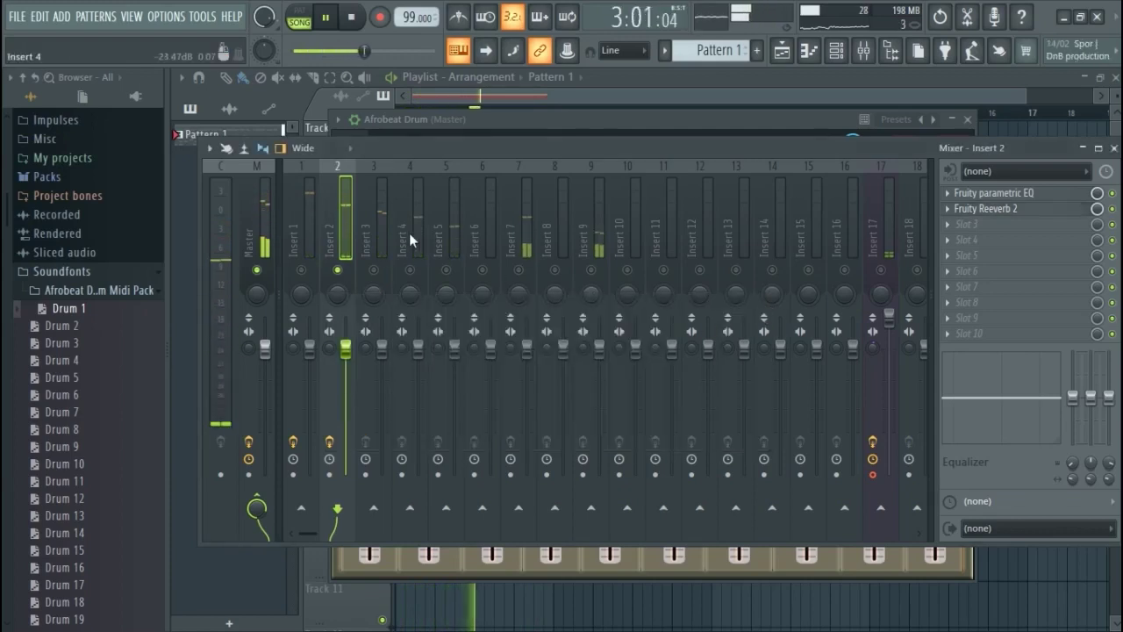
- Cut Insert 3's built-in equalizer to about -12.7 at 90 Hz and -11.1 in the highs, and nudge Insert 4's panning
left_click(384, 237)
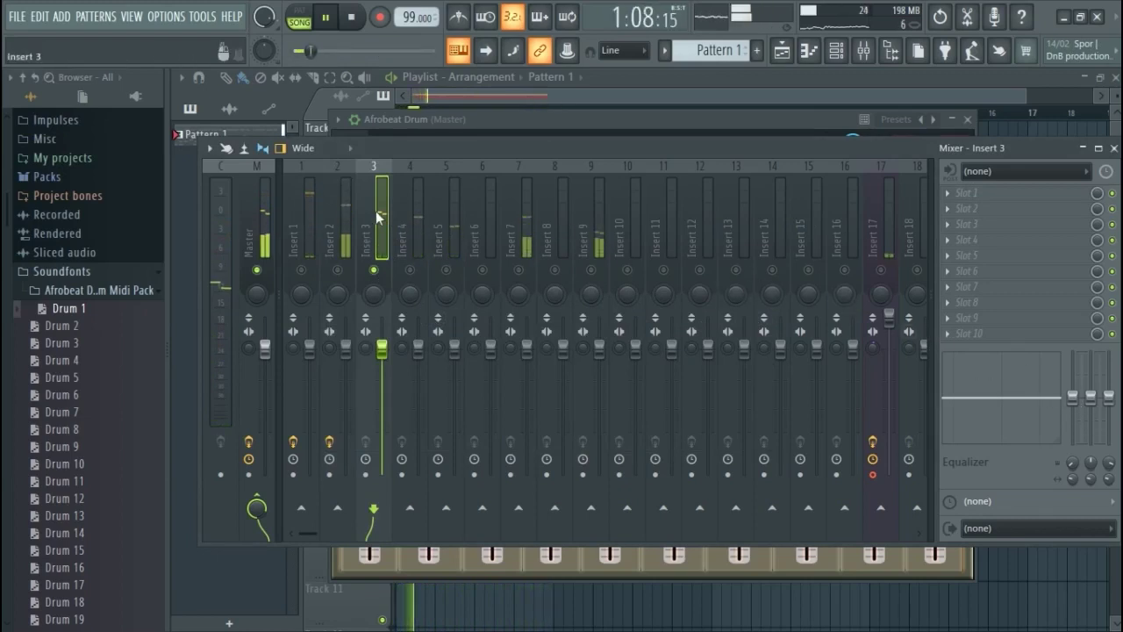
left_click_drag(1056, 399, 1073, 428)
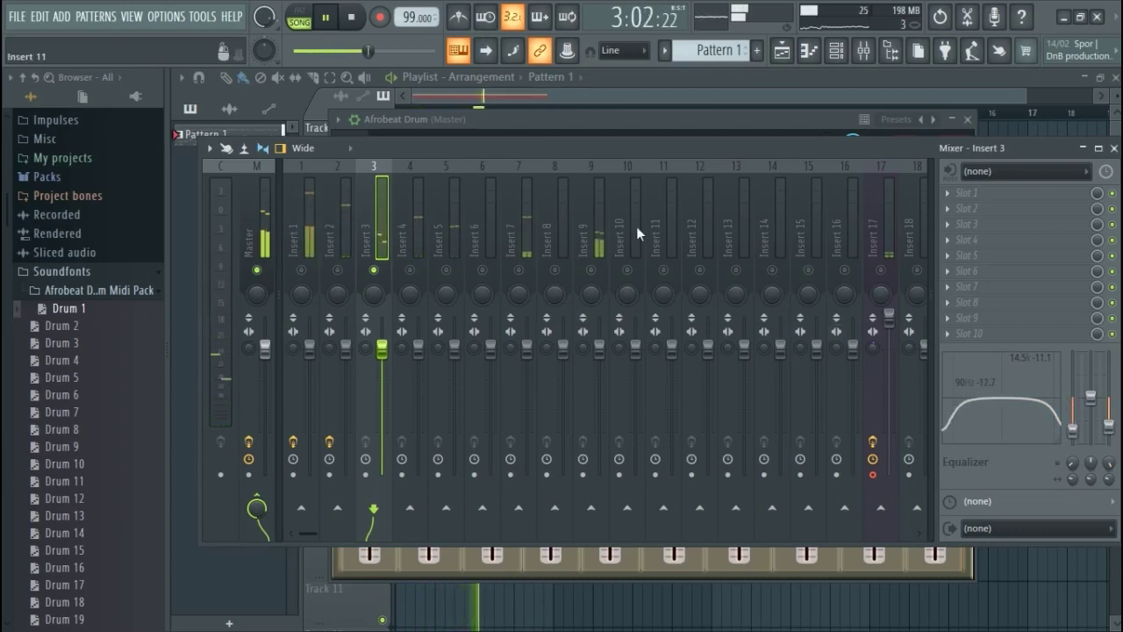
left_click(419, 239)
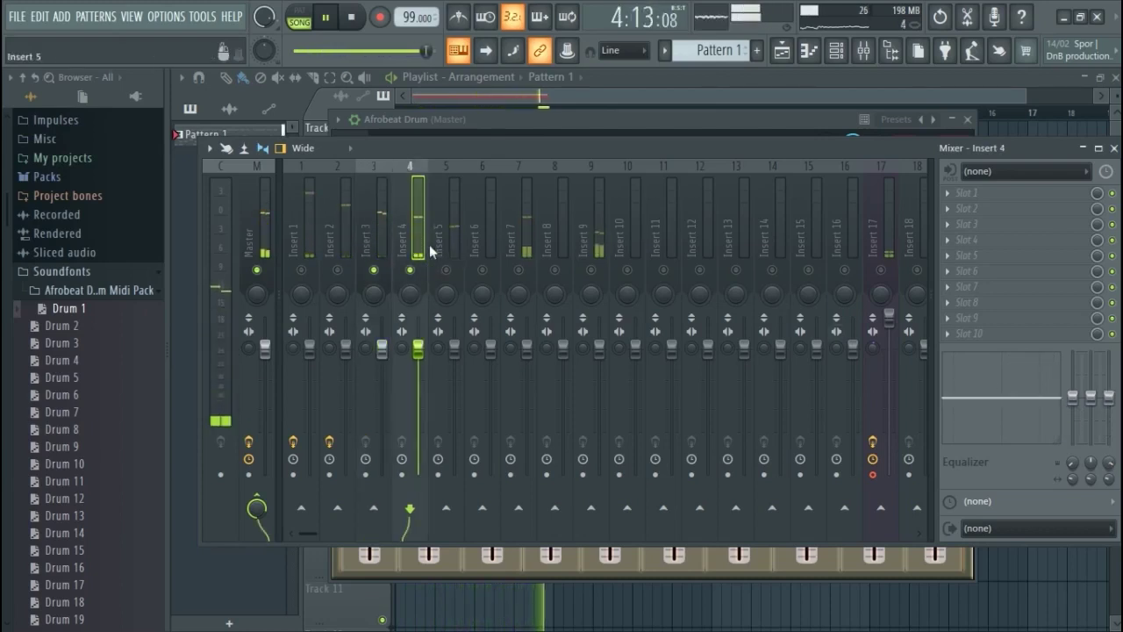
mouse_move(410, 294)
left_mouse_down()
mouse_move(410, 312)
mouse_move(410, 279)
mouse_move(412, 293)
left_mouse_up()
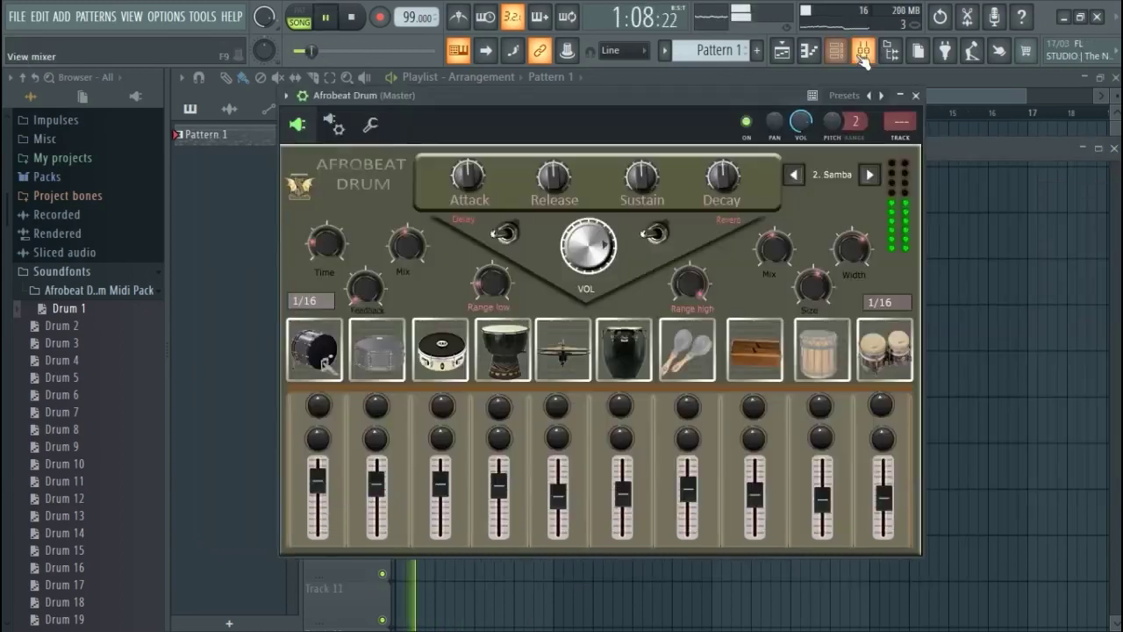
- Maximize the mixer, turn off soloing so all inserts are active, and close the mixer
left_click(862, 53)
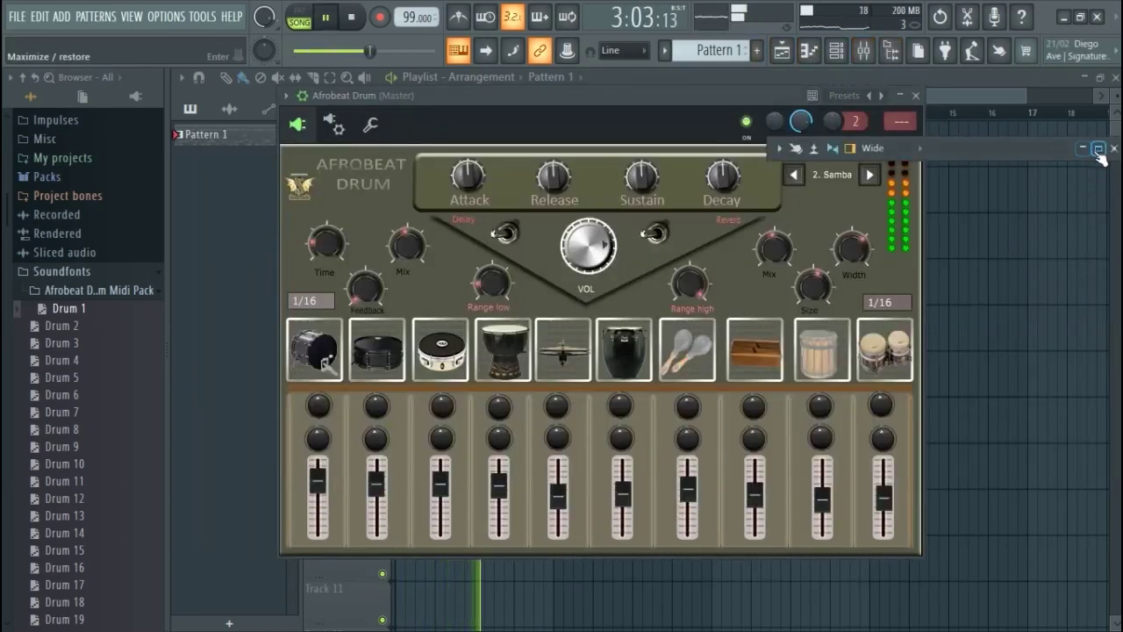
left_click(1096, 149)
right_click(342, 270)
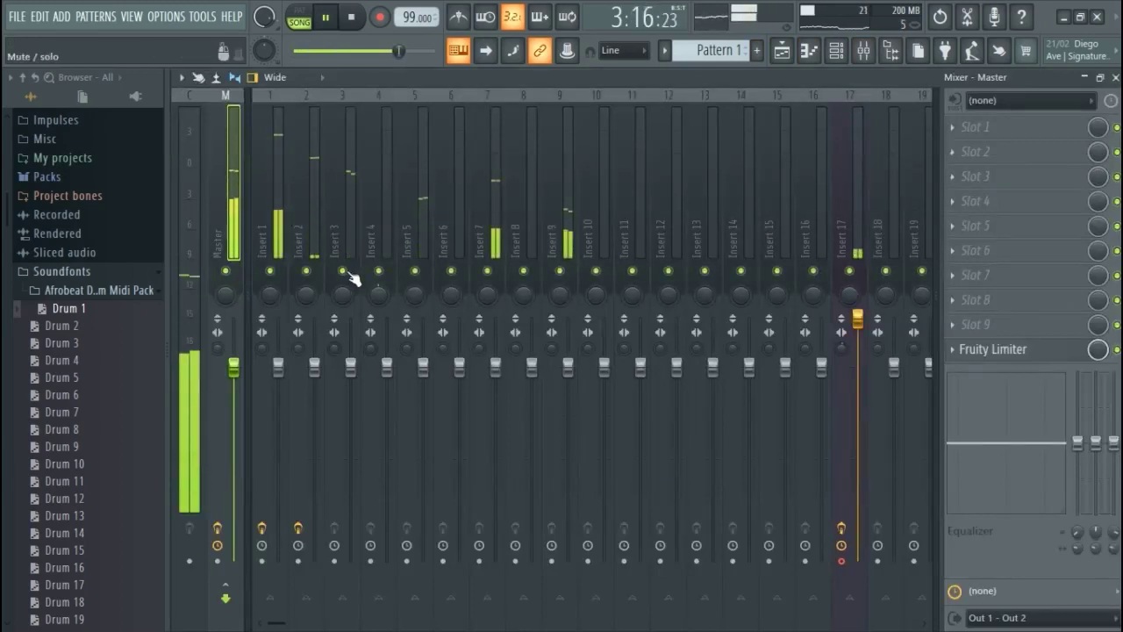
left_click(1114, 78)
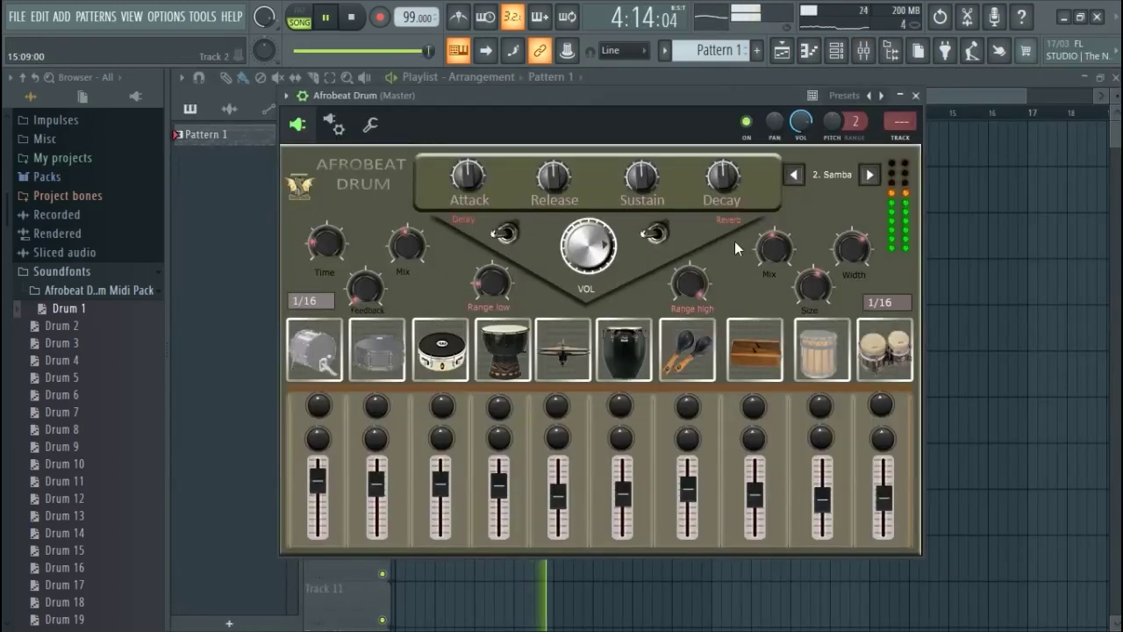
- Reposition the Afrobeat Drum window, then stop and replay the song from the beginning to hear the Samba kit
left_click_drag(586, 124, 629, 147)
key("space")
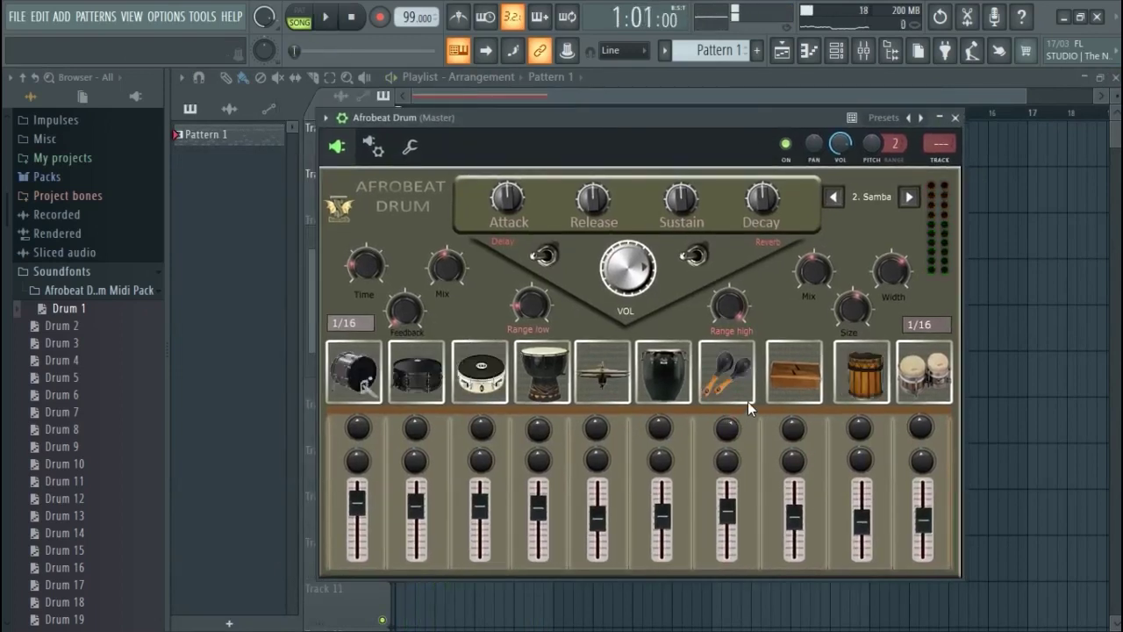
left_click(324, 20)
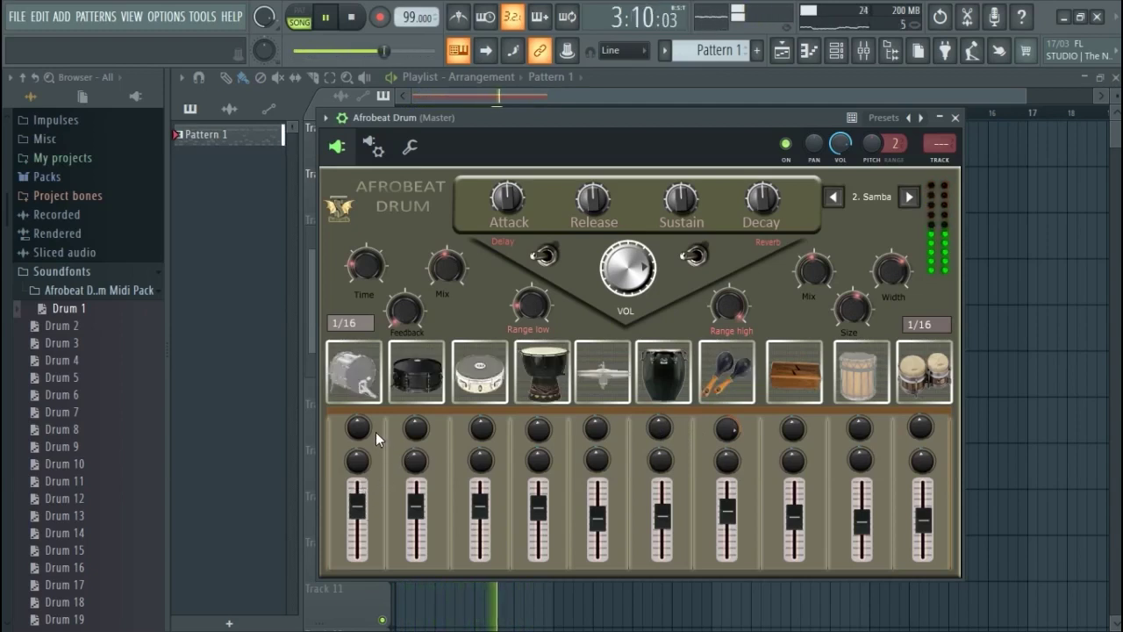
left_click_drag(349, 56, 299, 52)
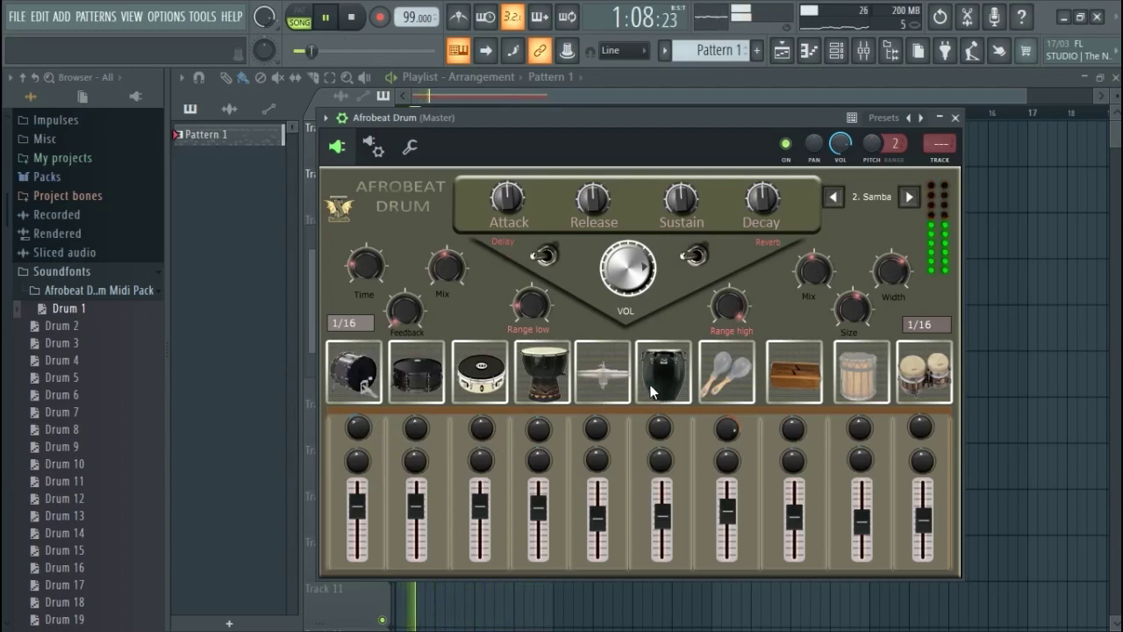
- Close the Afrobeat Drum window and review the processing on Insert 3 and Insert 2 in the mixer
left_click(956, 117)
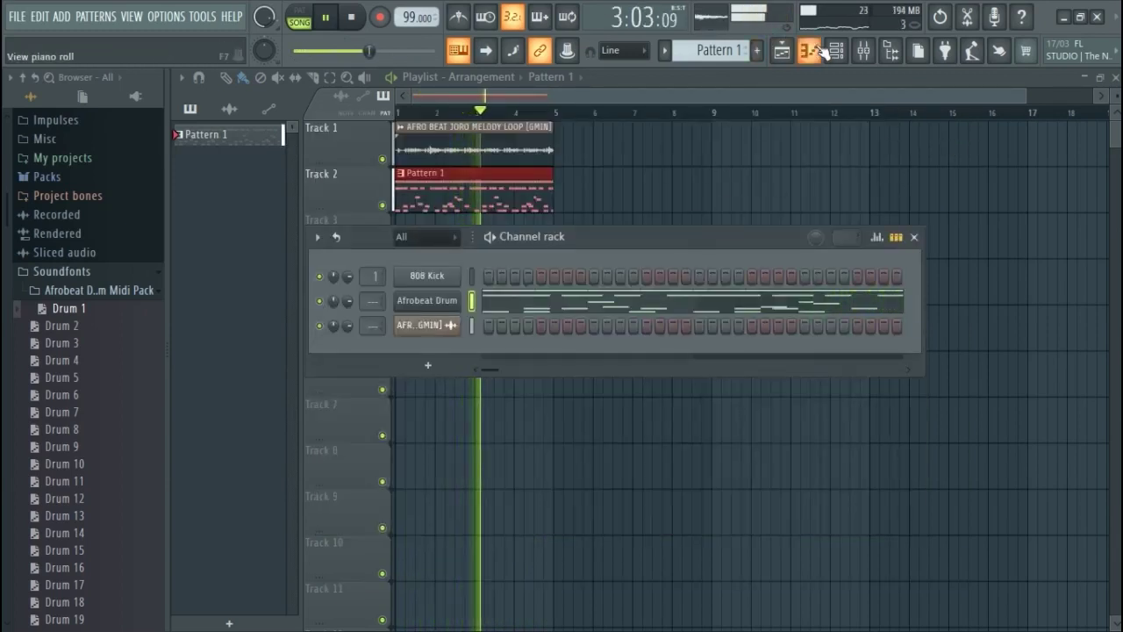
left_click(864, 52)
left_click(351, 189)
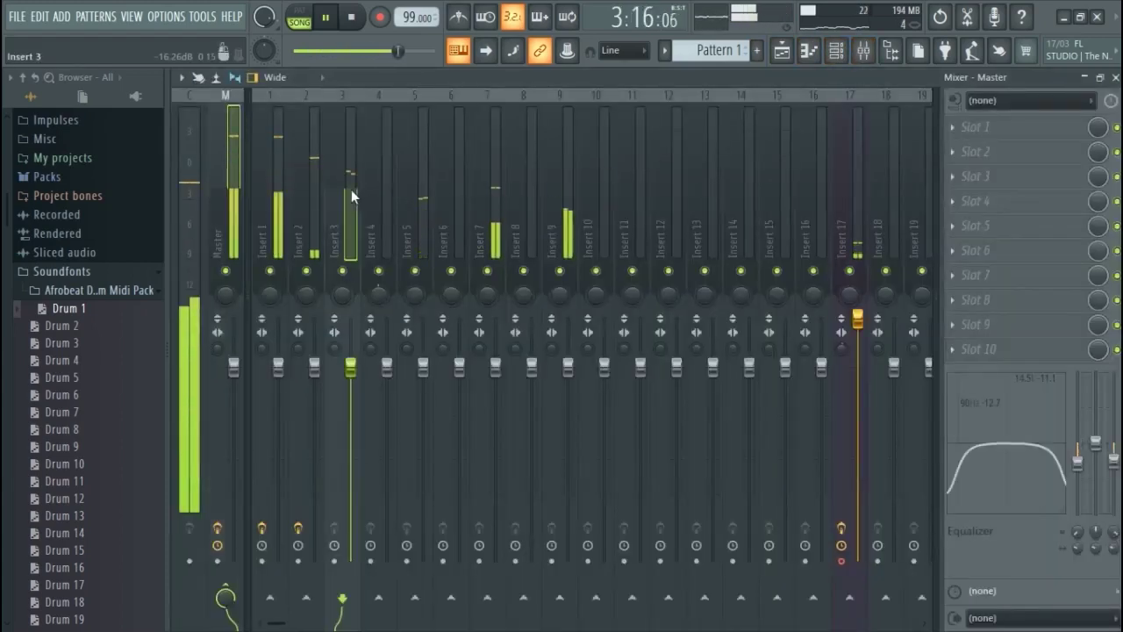
left_click(314, 191)
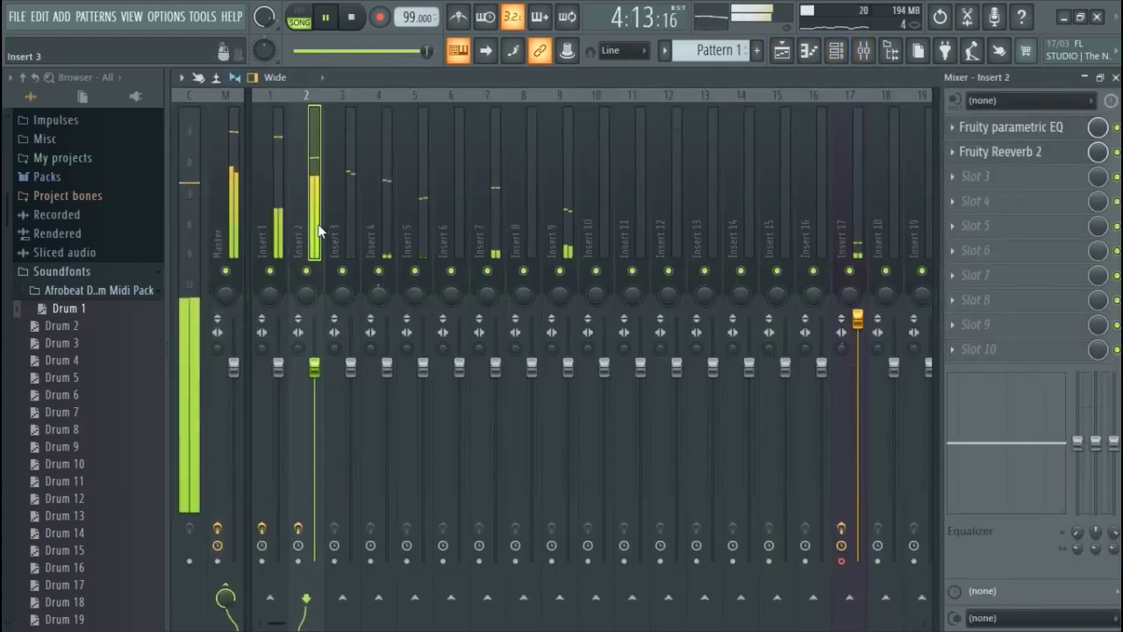
- Audition the separate drum outputs with Insert 1 muted and only Inserts 2, 3, 7 and 9 active
left_click(277, 278)
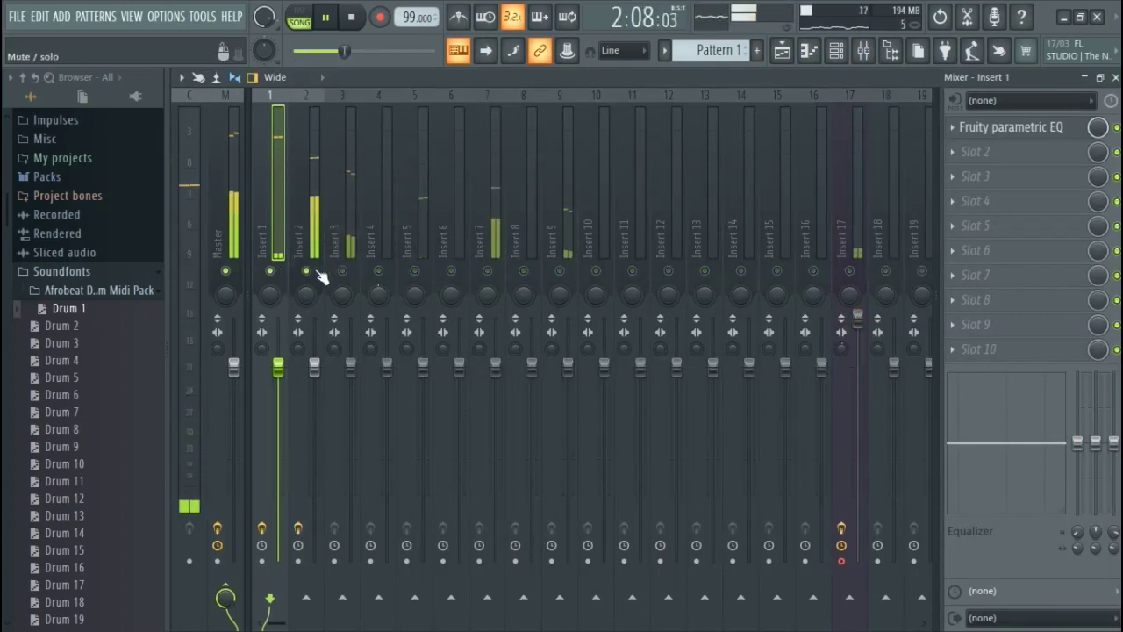
left_click(271, 270)
left_click(305, 270)
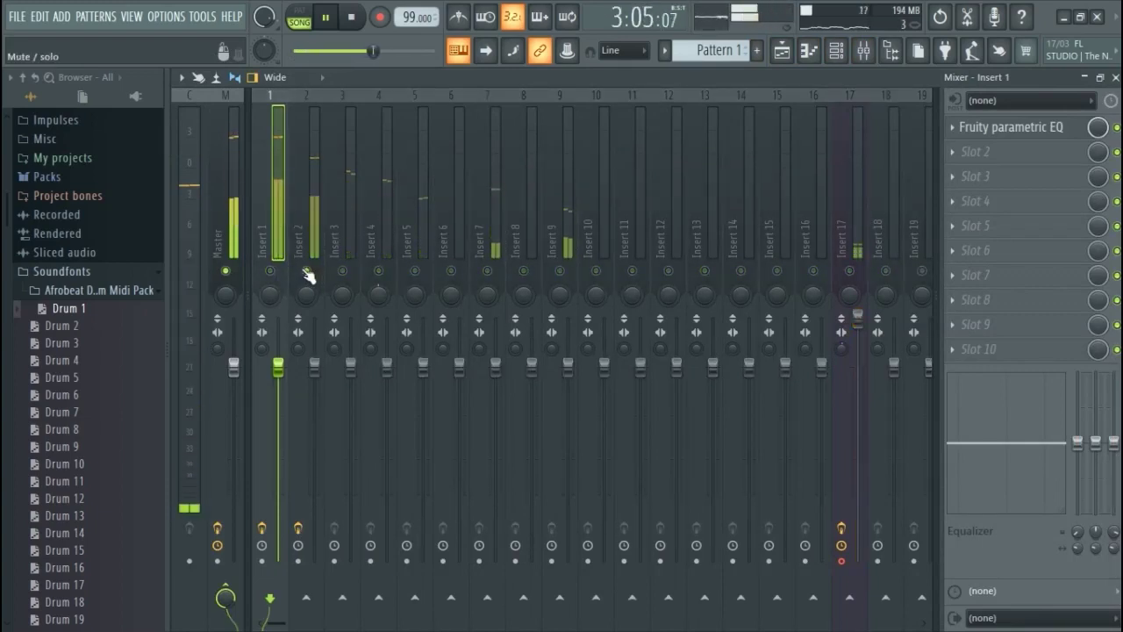
left_click(342, 271)
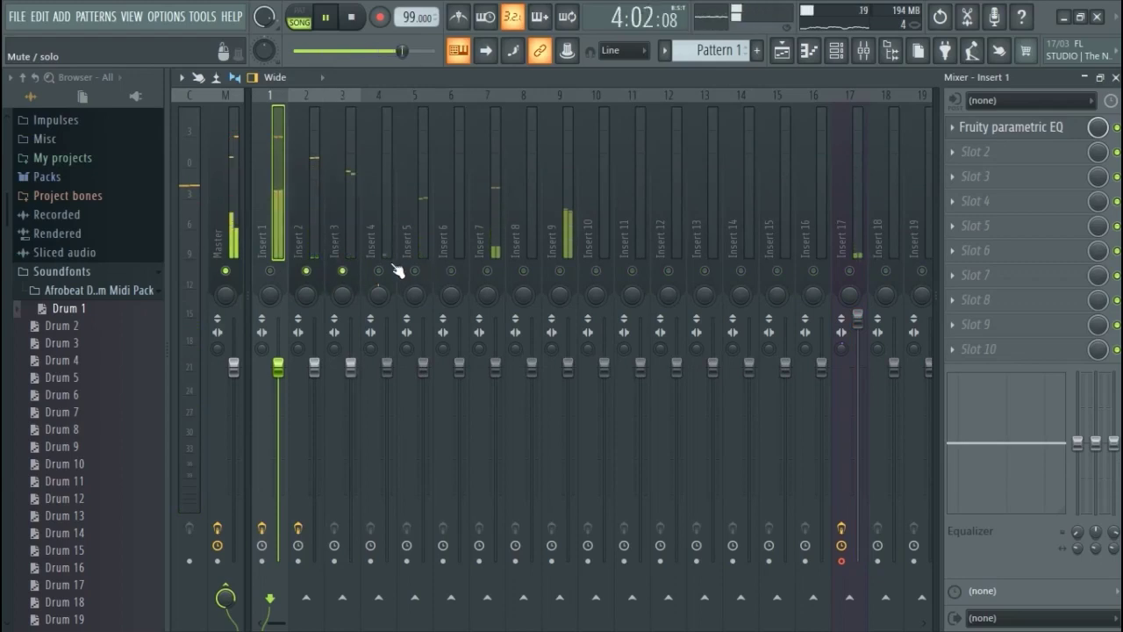
left_click(488, 271)
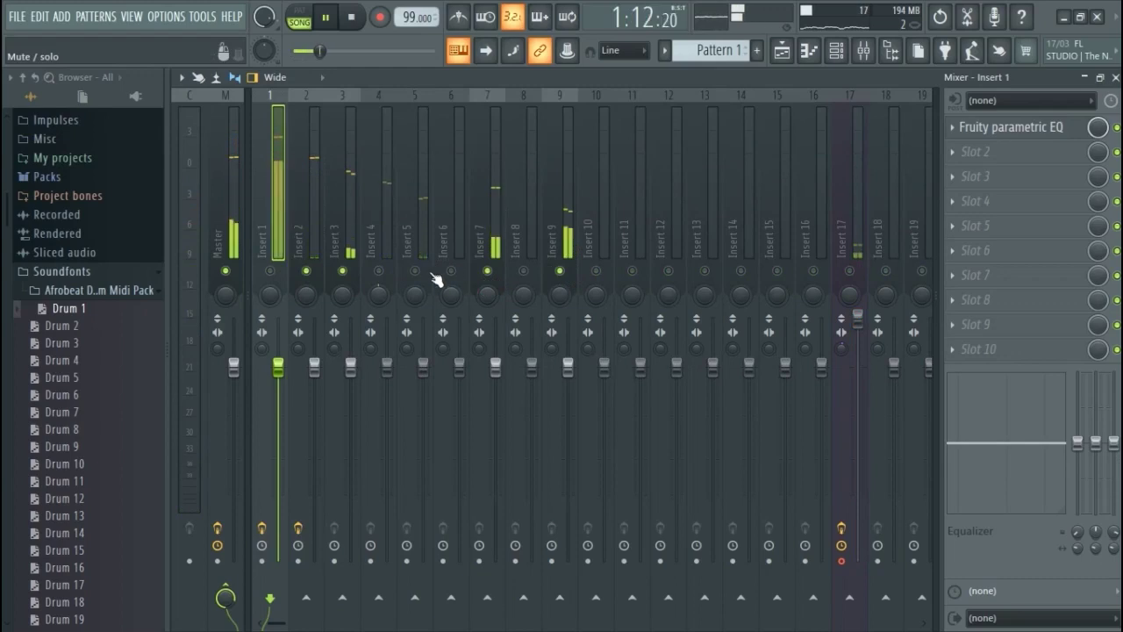
- Reactivate all mixer inserts and close the mixer to return to the playlist
right_click(379, 272)
right_click(380, 273)
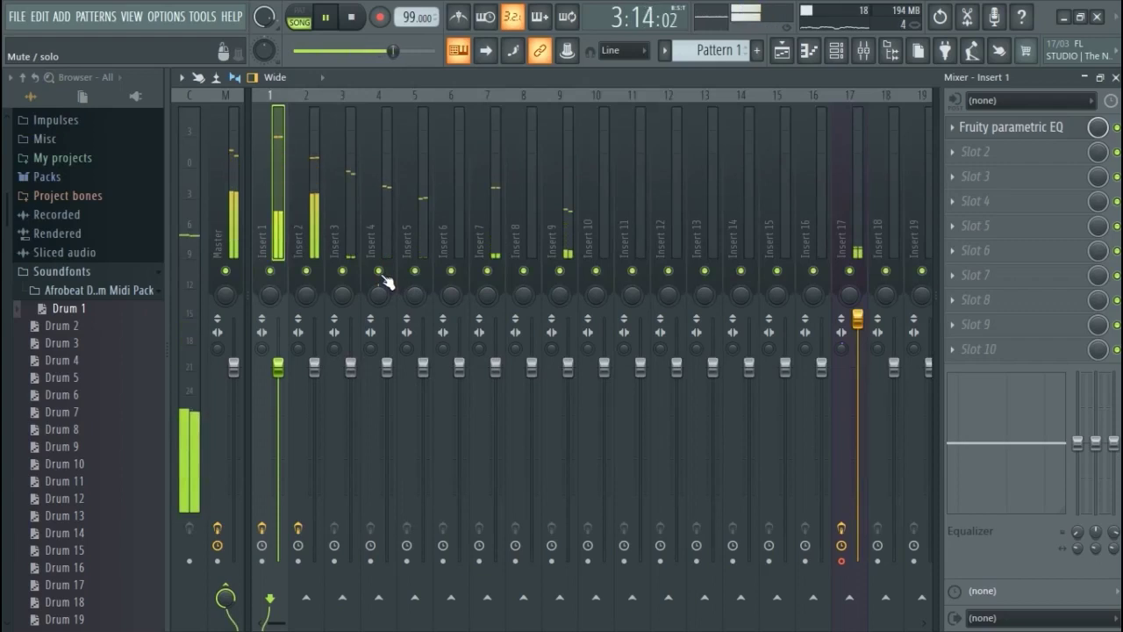
left_click(1115, 78)
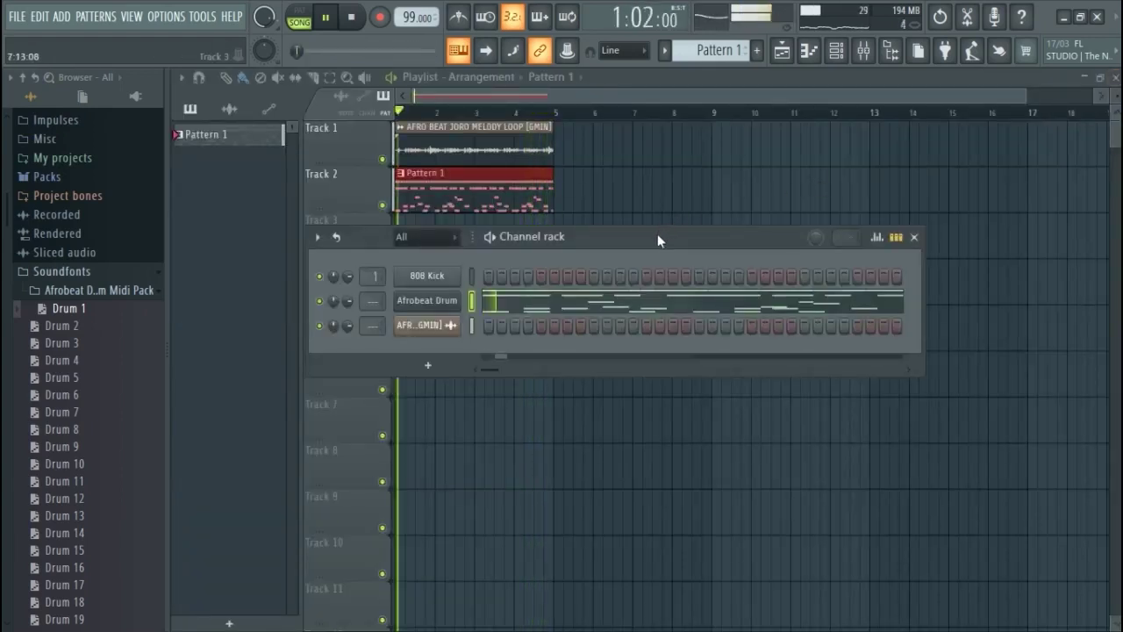
left_click_drag(657, 233, 641, 244)
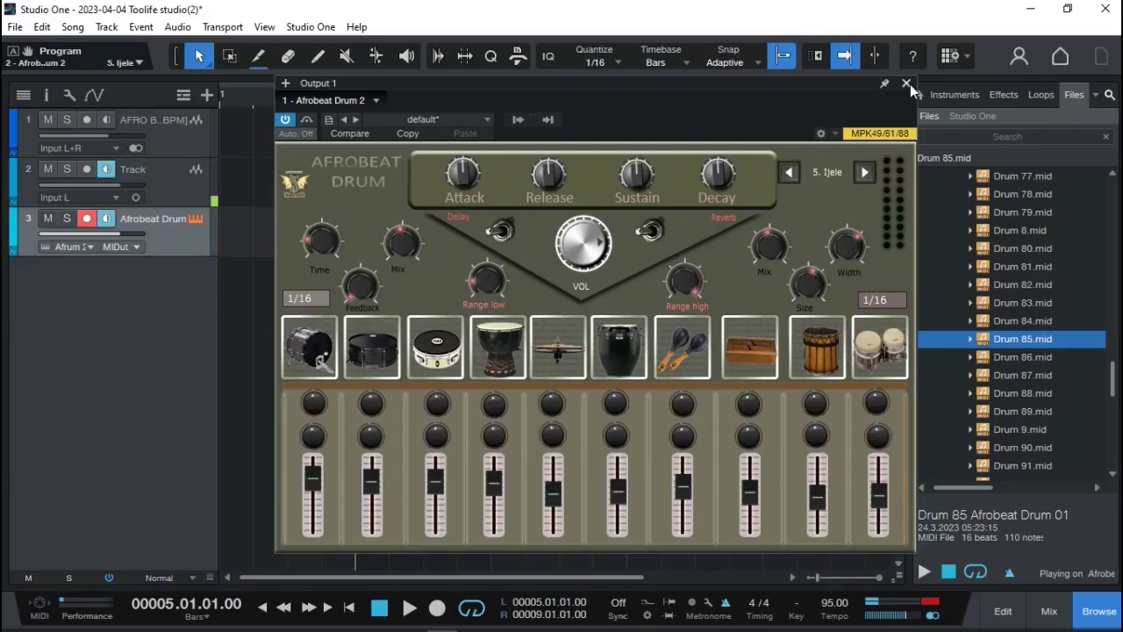
- In Studio One, place Drum 85.mid at bar 5 on the Afrobeat Drum track and play it with the instrument open
left_click(910, 84)
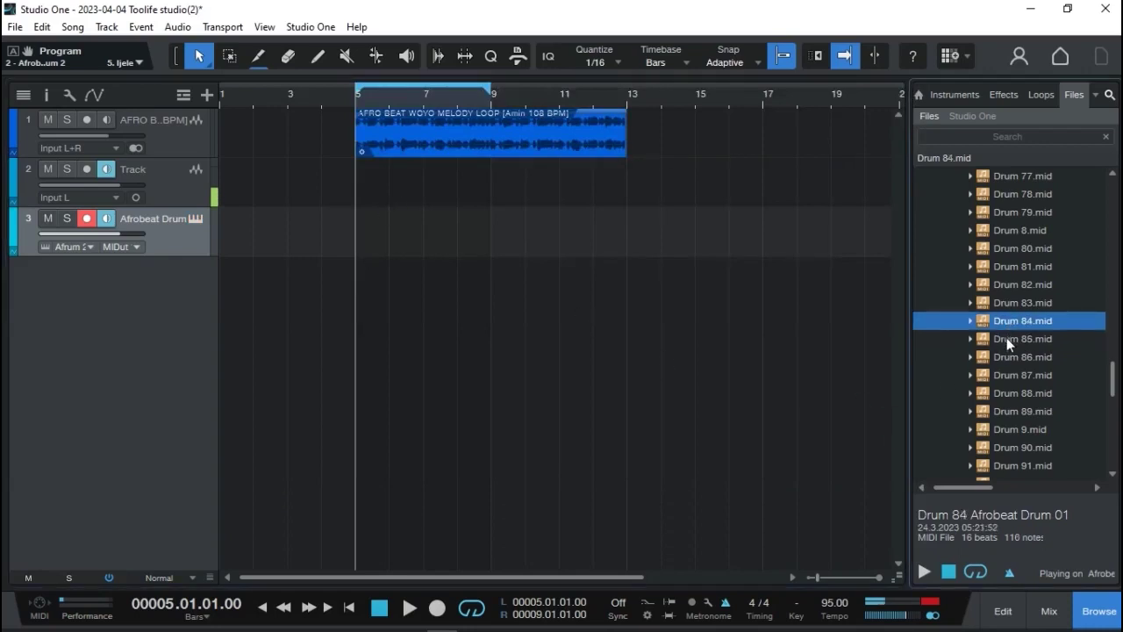
left_click_drag(1011, 345, 390, 219)
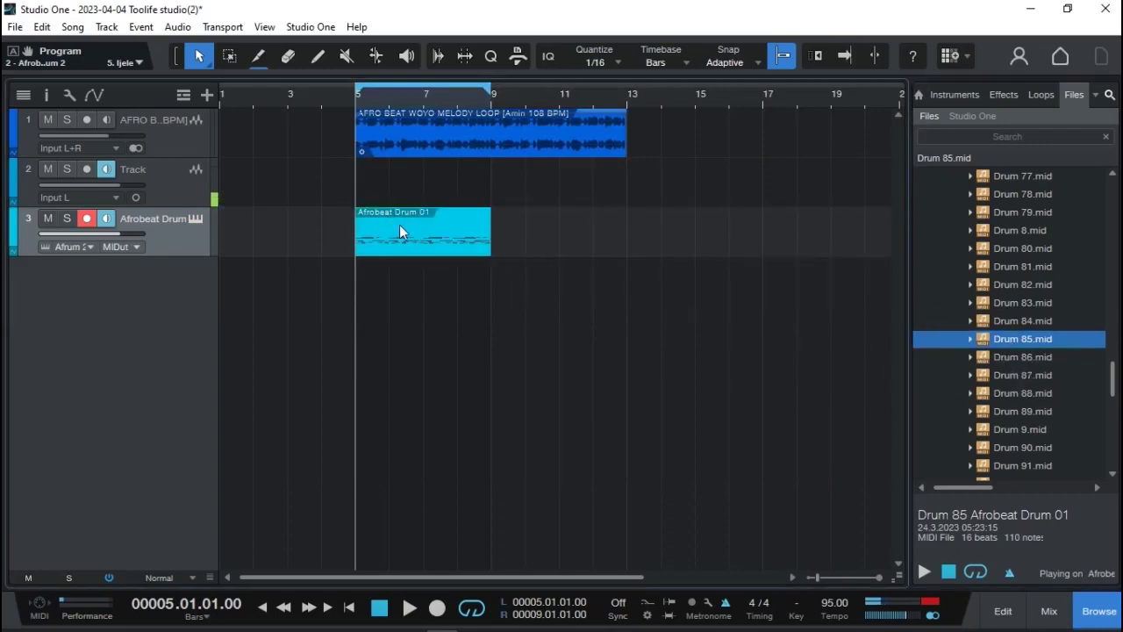
left_click(196, 218)
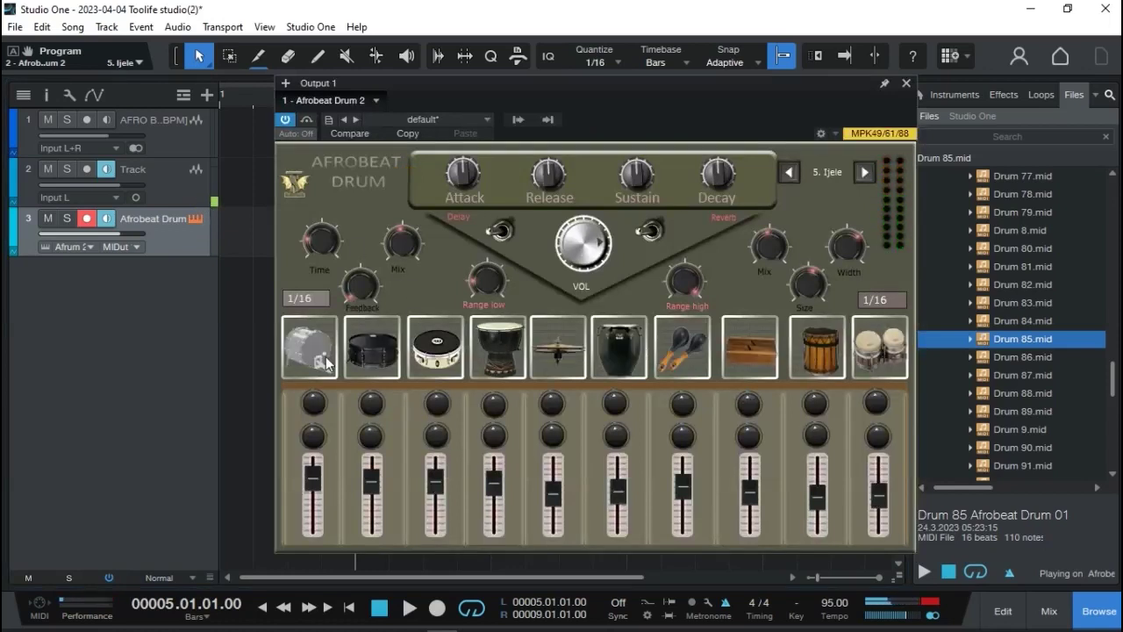
key("space")
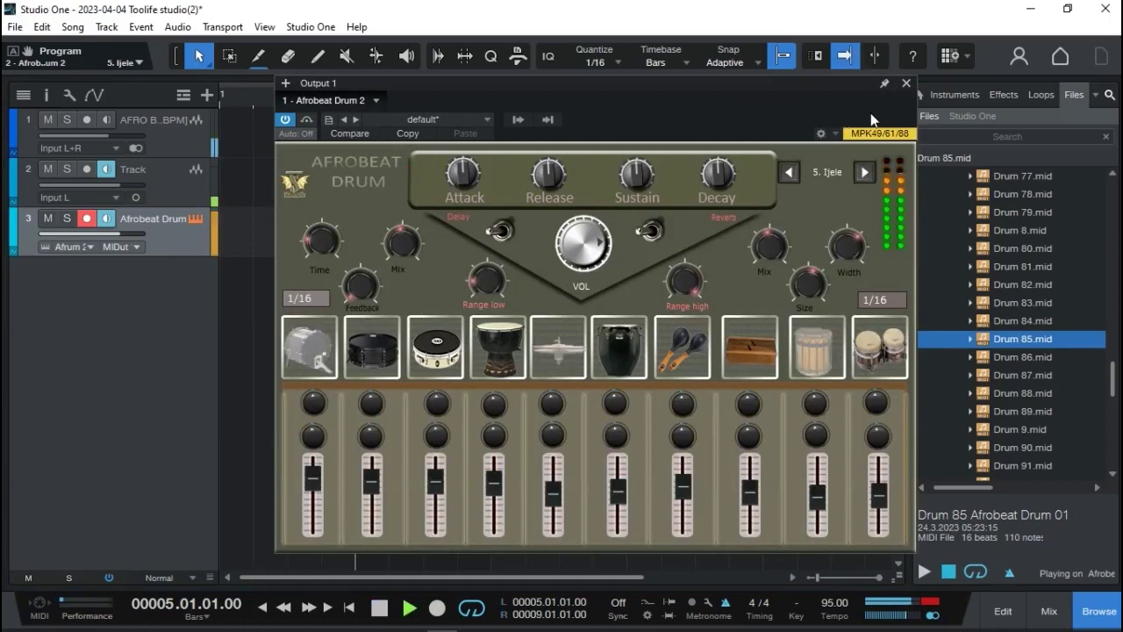
- Close the instrument window, mute the melody loop on track 1, and reopen Afrobeat Drum from its track
left_click(906, 84)
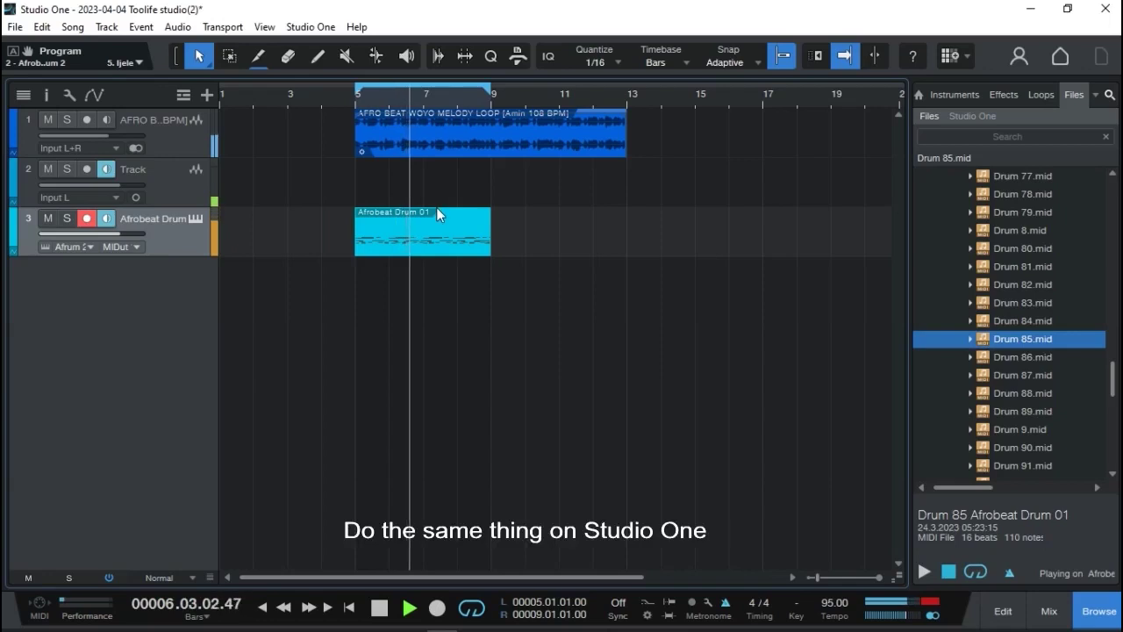
left_click(48, 120)
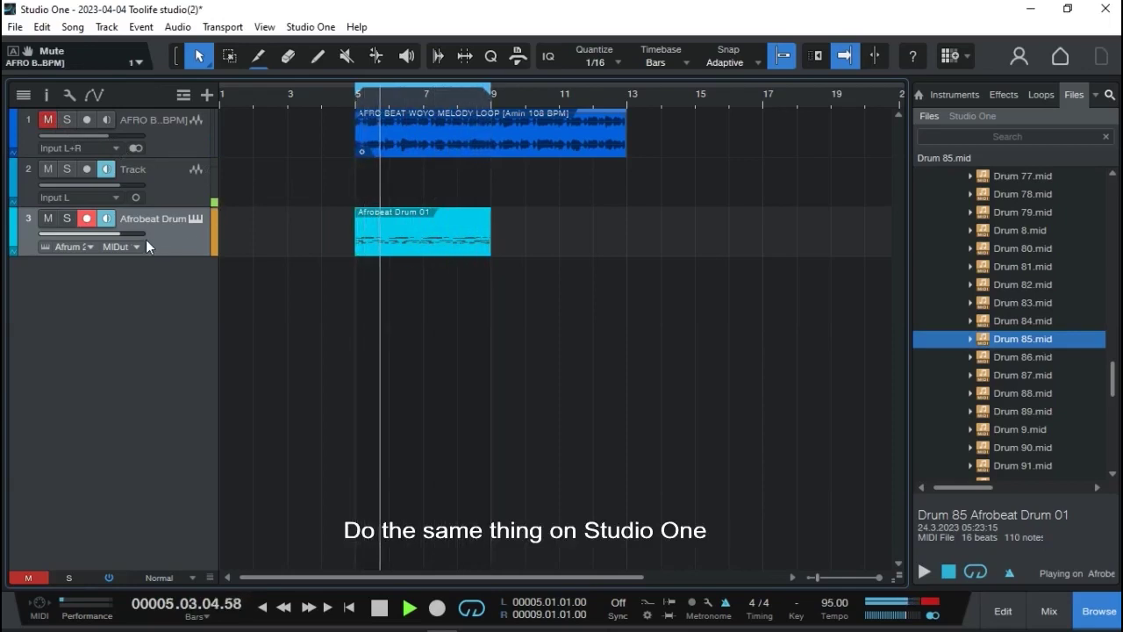
left_click(196, 218)
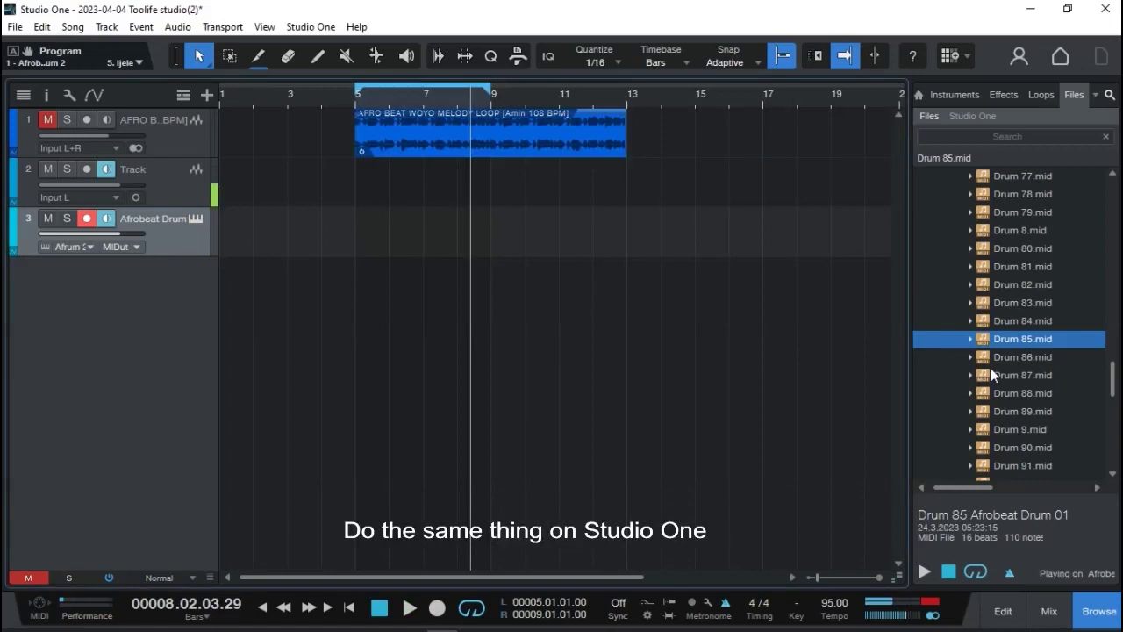
- Place Drum 86.mid at bar 5 on the Afrobeat Drum track, watch it play in the instrument window, and close that window
left_click(993, 360)
left_click_drag(990, 359, 389, 233)
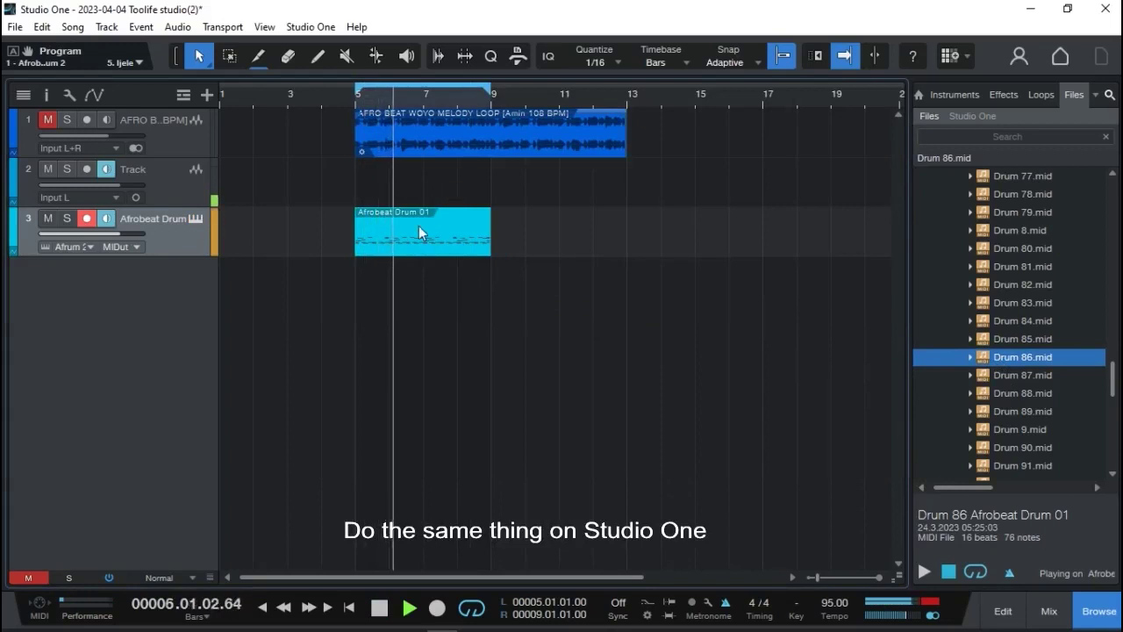
left_click(197, 217)
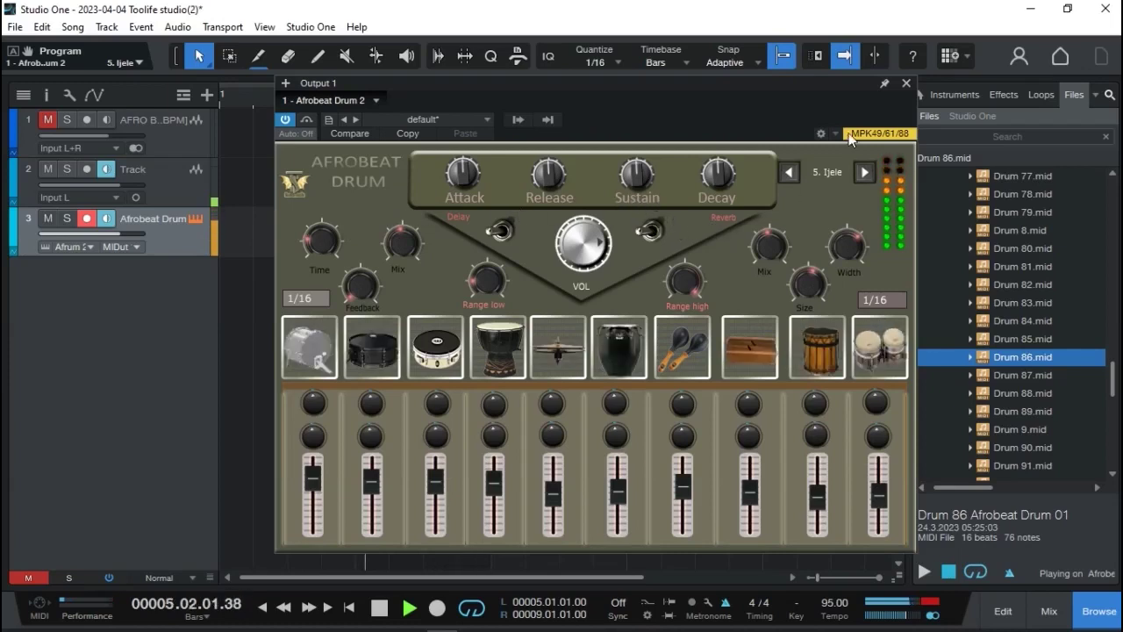
left_click(907, 84)
- Open the mixer, stop playback, and enable Outputs 2 to 10 of the Afrobeat Drum 2 instrument
key("F3")
key("space")
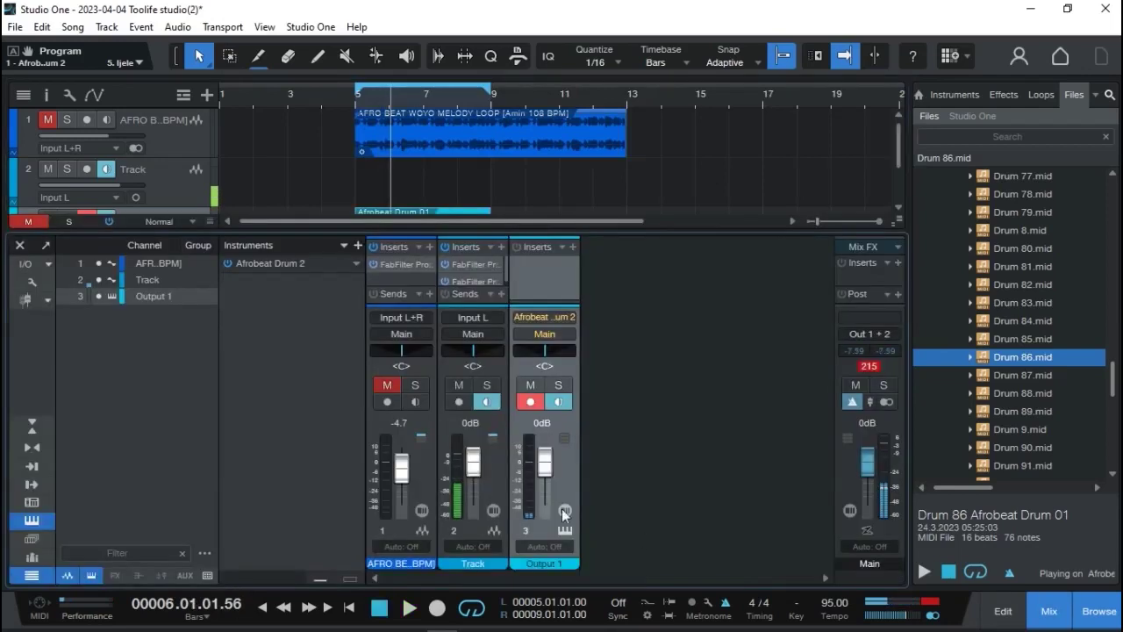
left_click(290, 267)
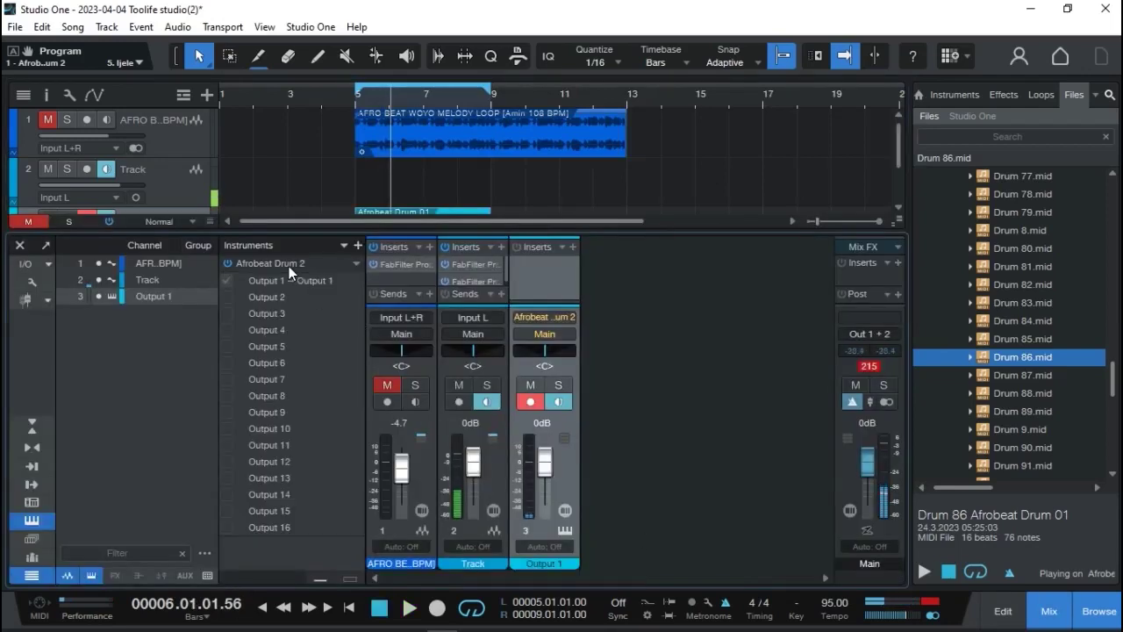
left_click(226, 296)
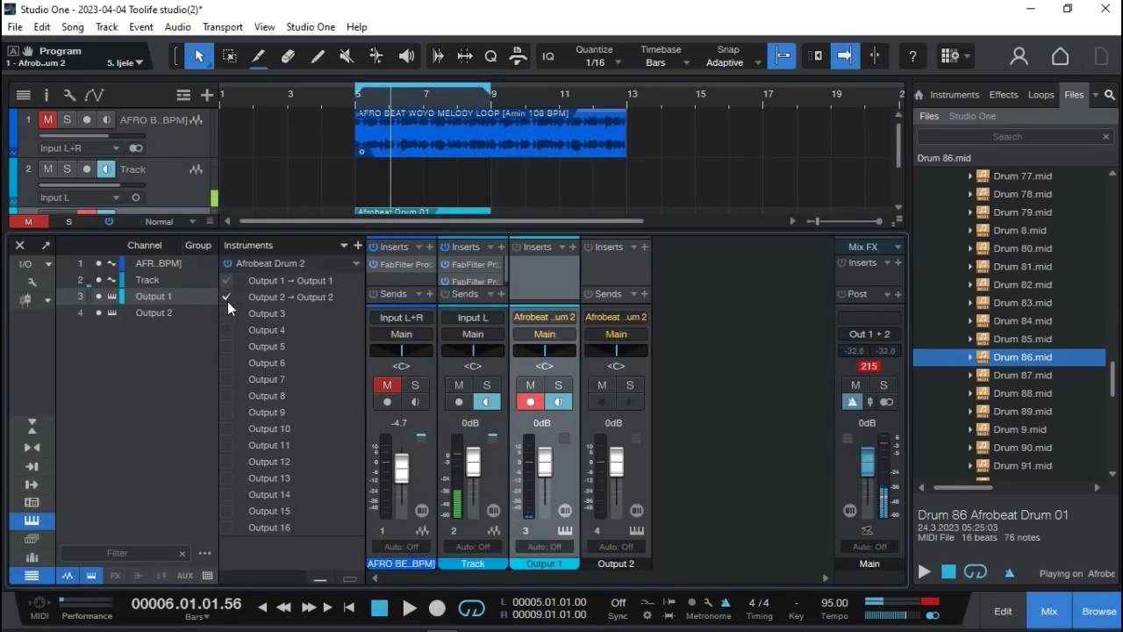
left_click(228, 313)
left_click(227, 330)
left_click(228, 346)
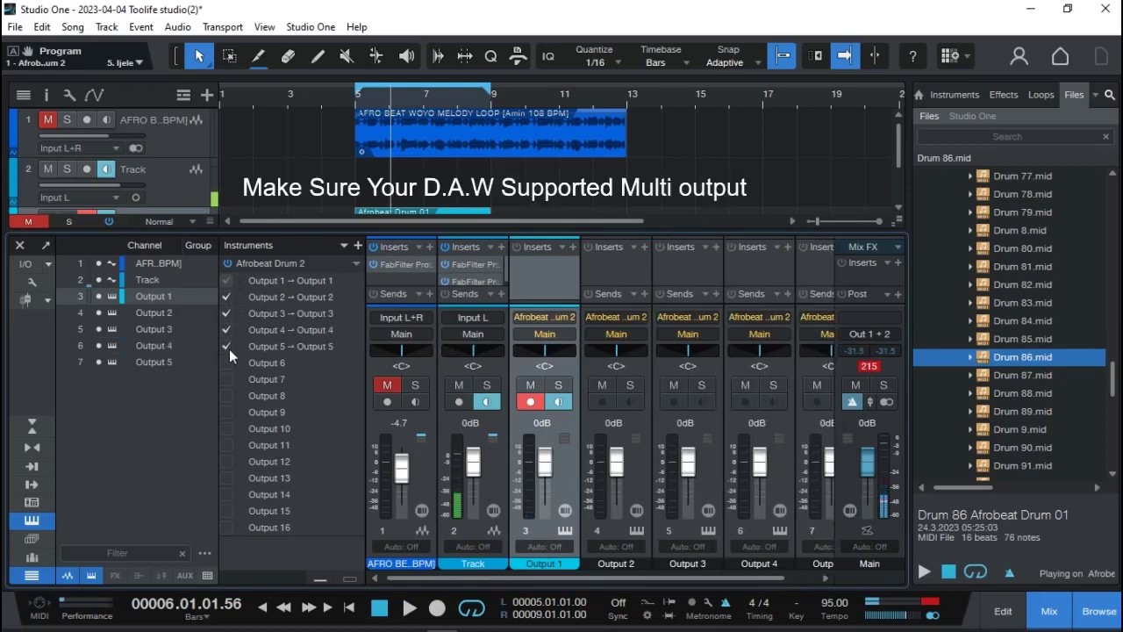
left_click(226, 363)
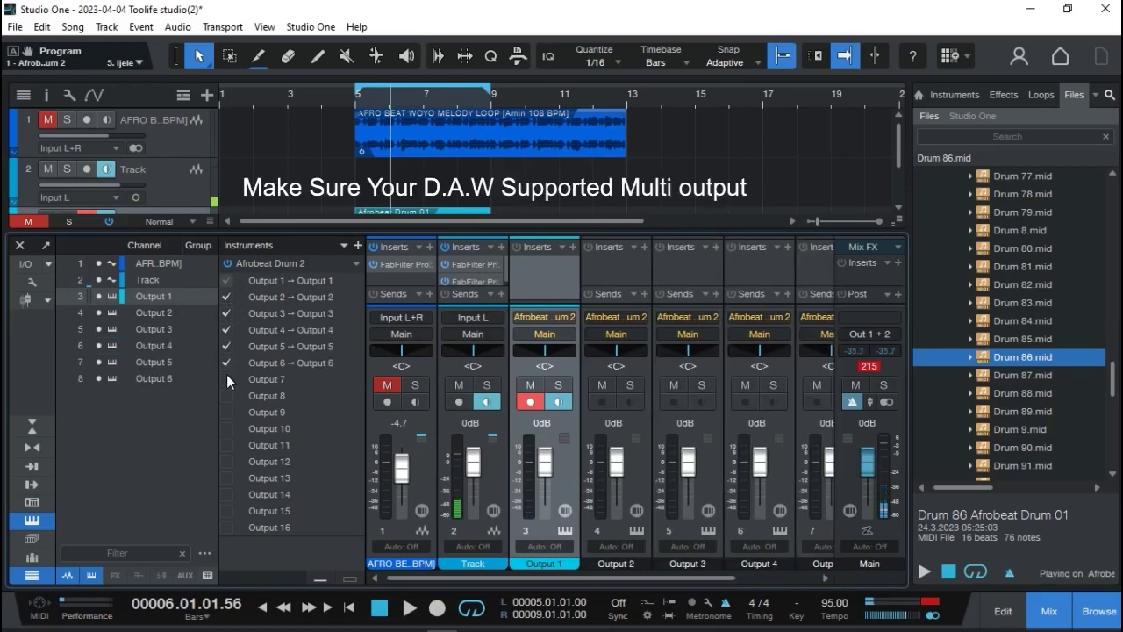
left_click(229, 396)
left_click(228, 411)
left_click(230, 428)
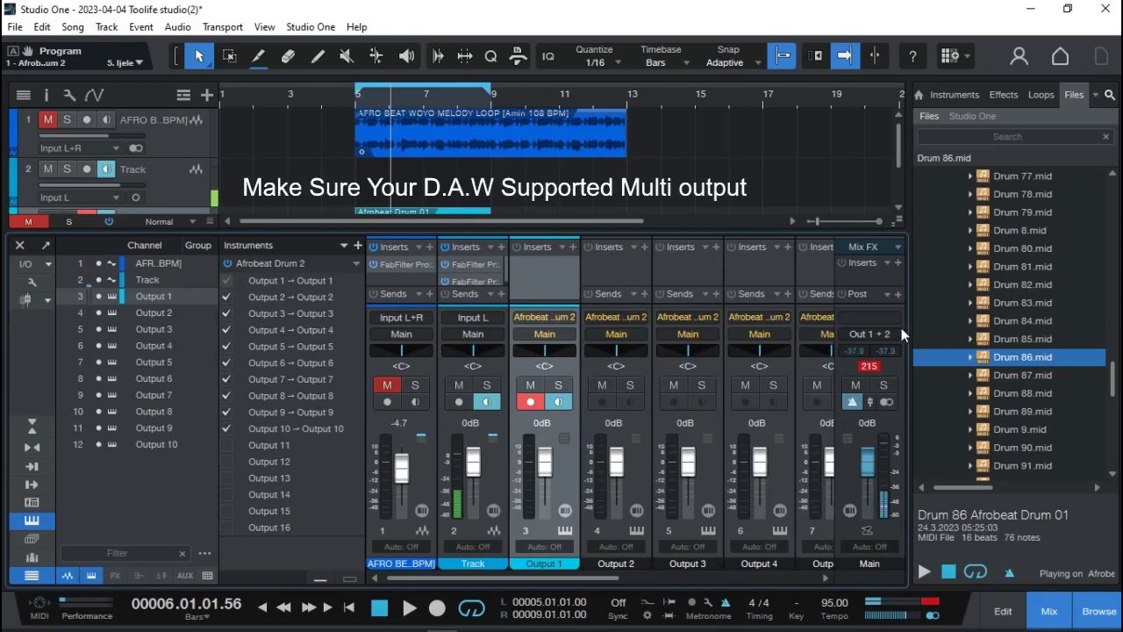
- Hide the browser, start playback, and audition Outputs 1 and 2 by soloing them in the mixer
left_click(1081, 607)
key("space")
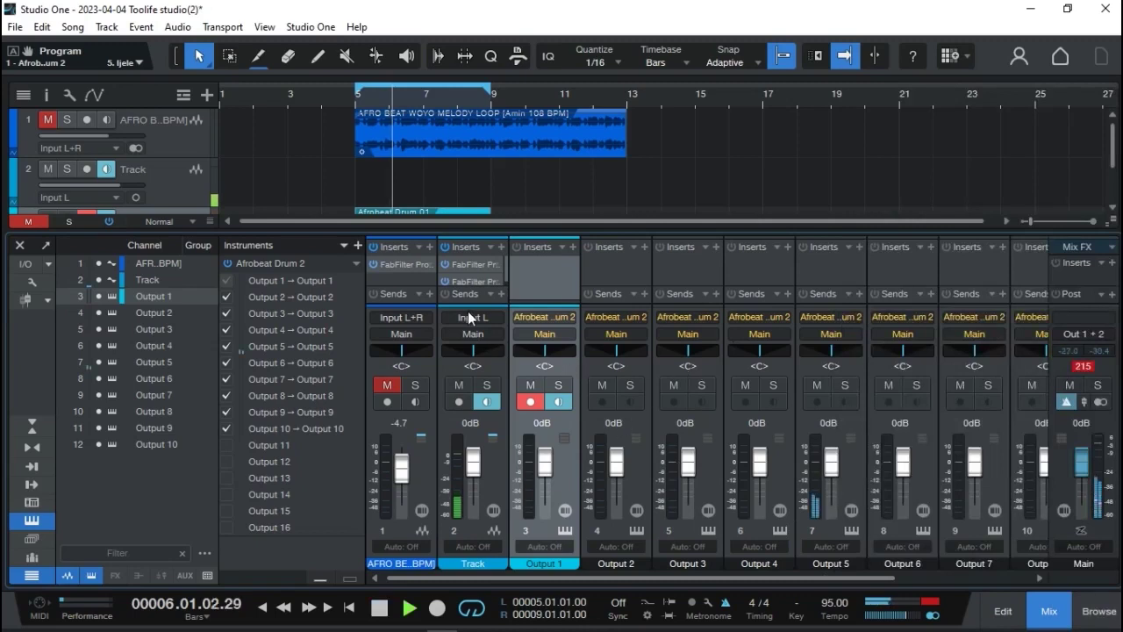
left_click(559, 385)
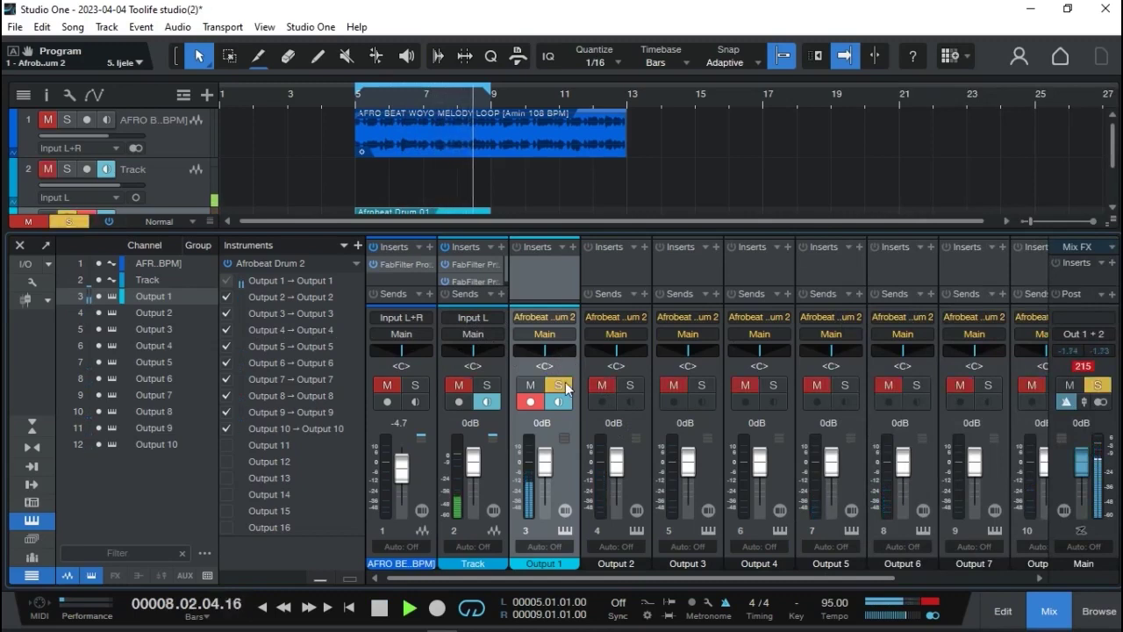
left_click(565, 390)
left_click(638, 386)
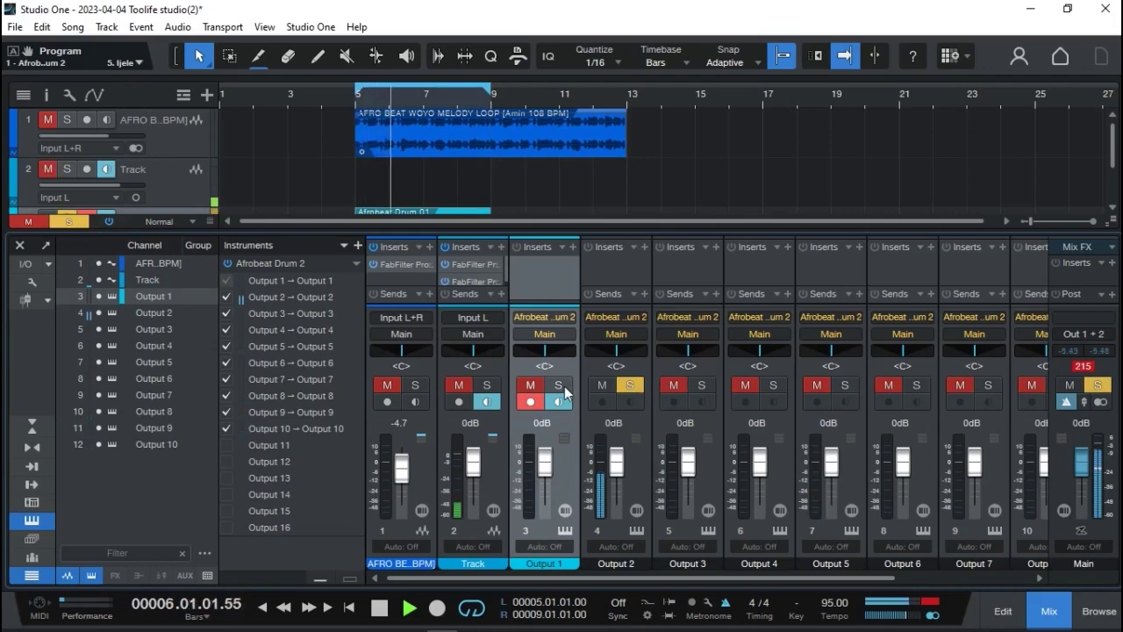
- Insert Pro EQ on the Output 1 channel
left_click(550, 264)
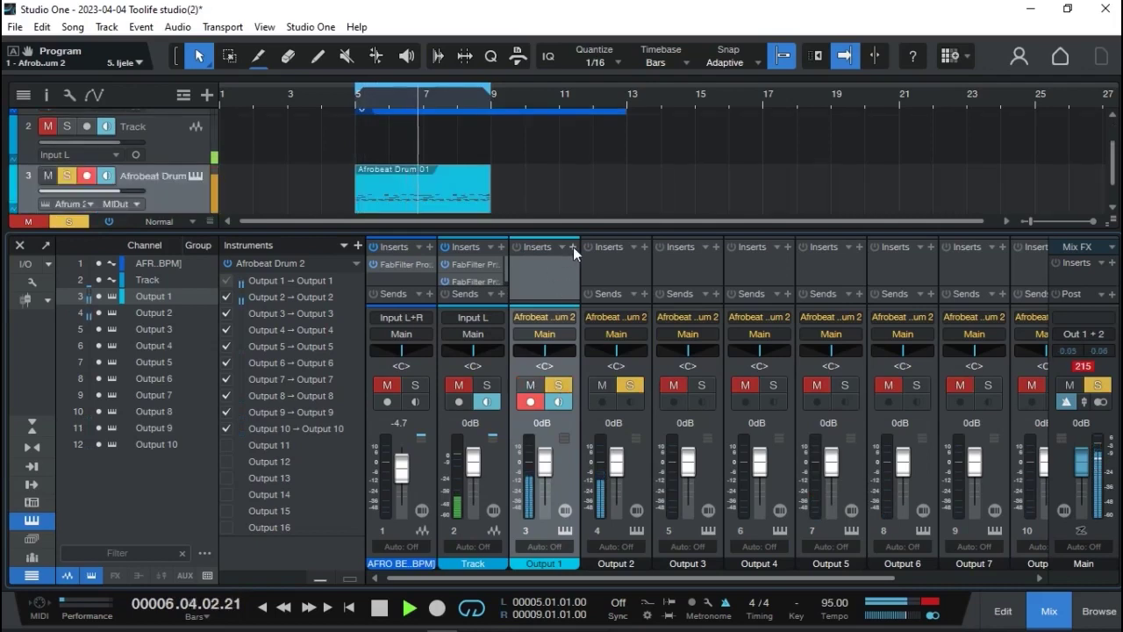
left_click(573, 247)
left_click(553, 246)
double_click(476, 264)
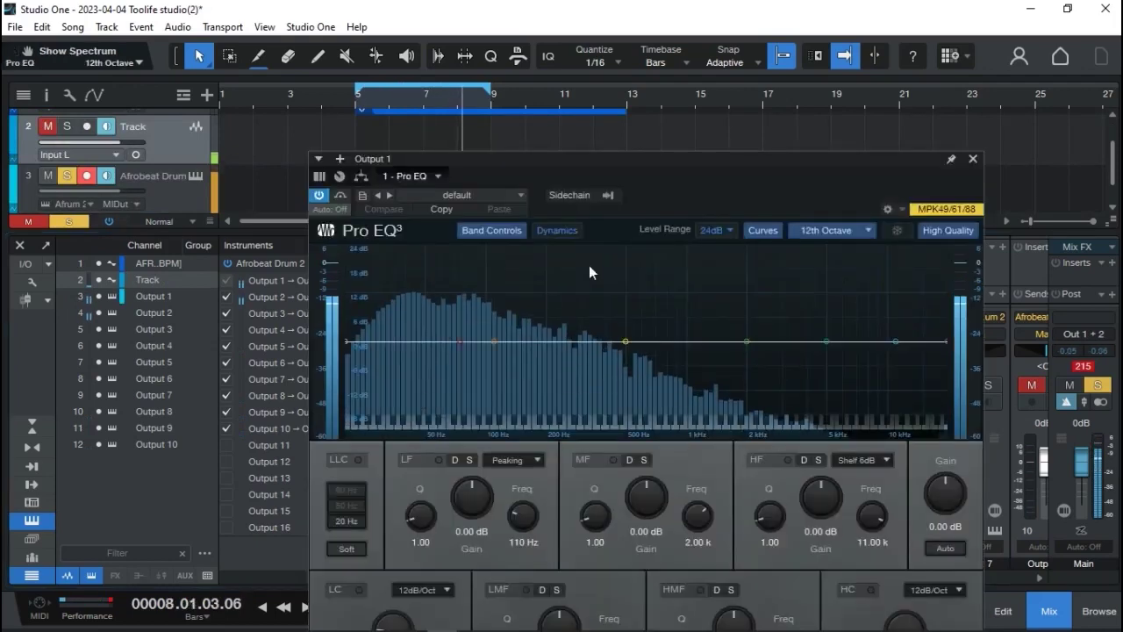
- Shape Output 1's EQ with HF at -24 dB and 504 Hz, LF at 1.39 dB and 68.2 Hz, the 20 Hz LLC, and a slight LMF boost at 230 Hz
left_click_drag(896, 341, 900, 628)
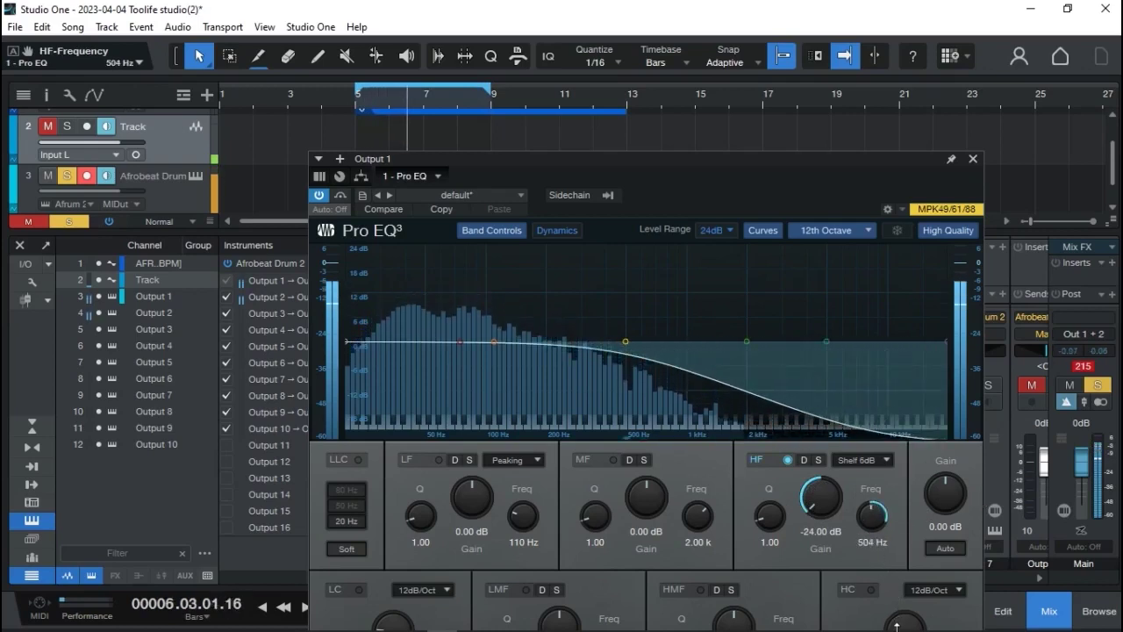
left_click_drag(492, 341, 452, 334)
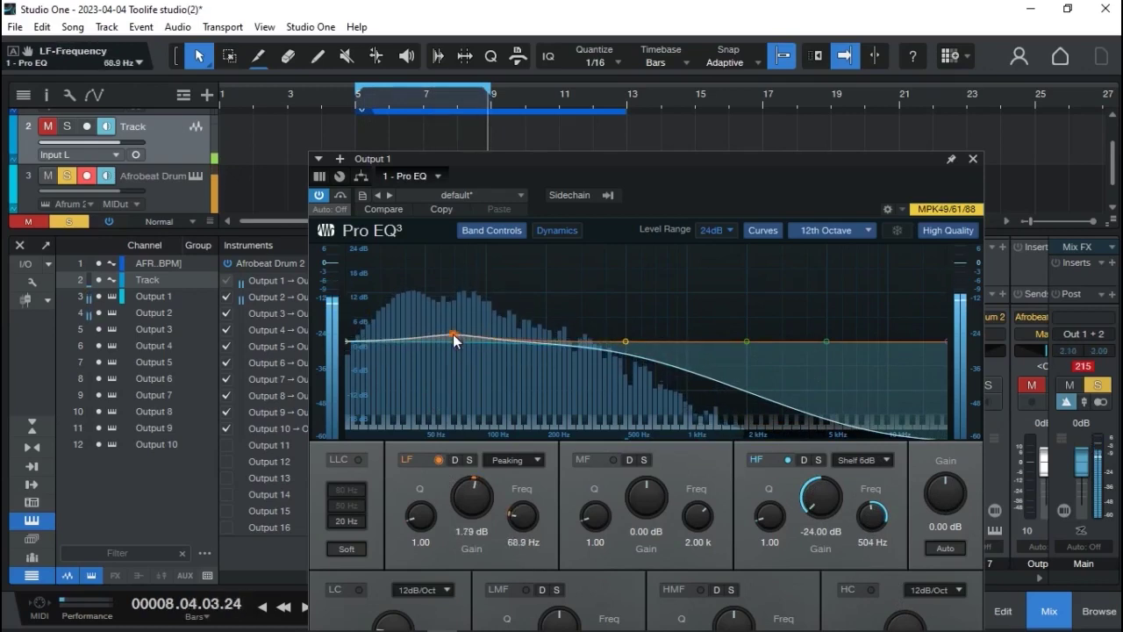
left_click(347, 343)
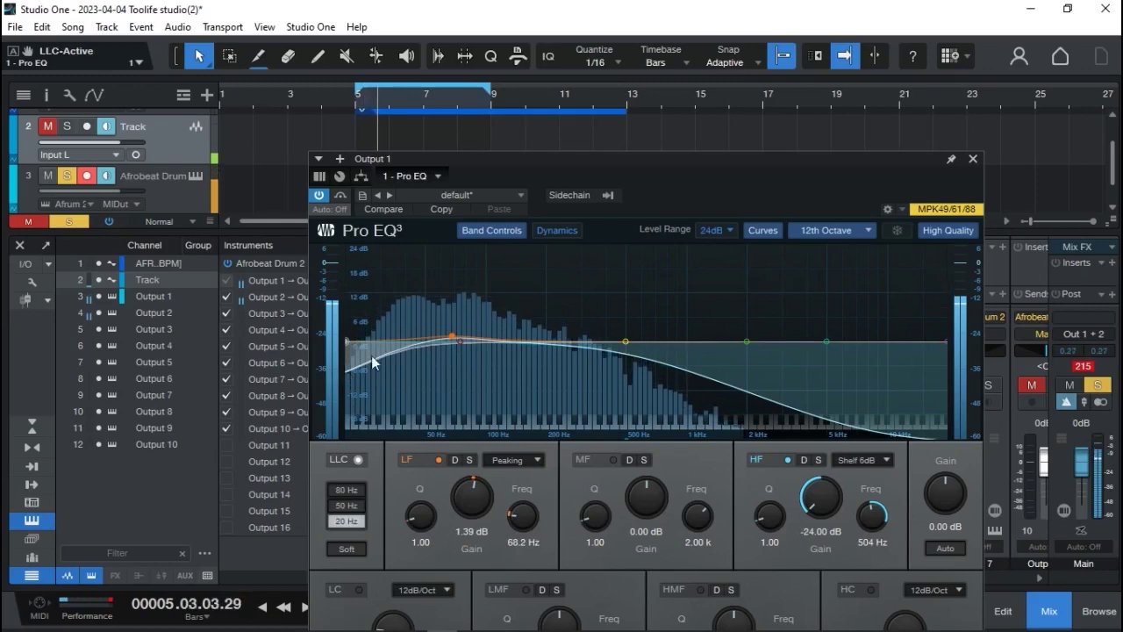
left_click_drag(625, 346, 559, 338)
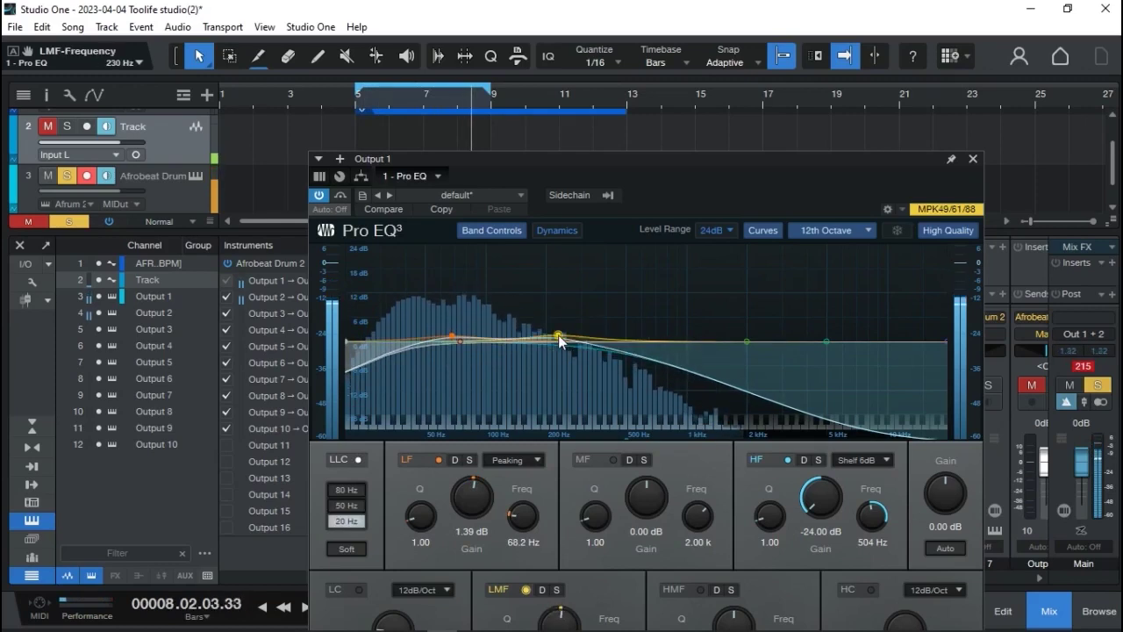
left_click(972, 159)
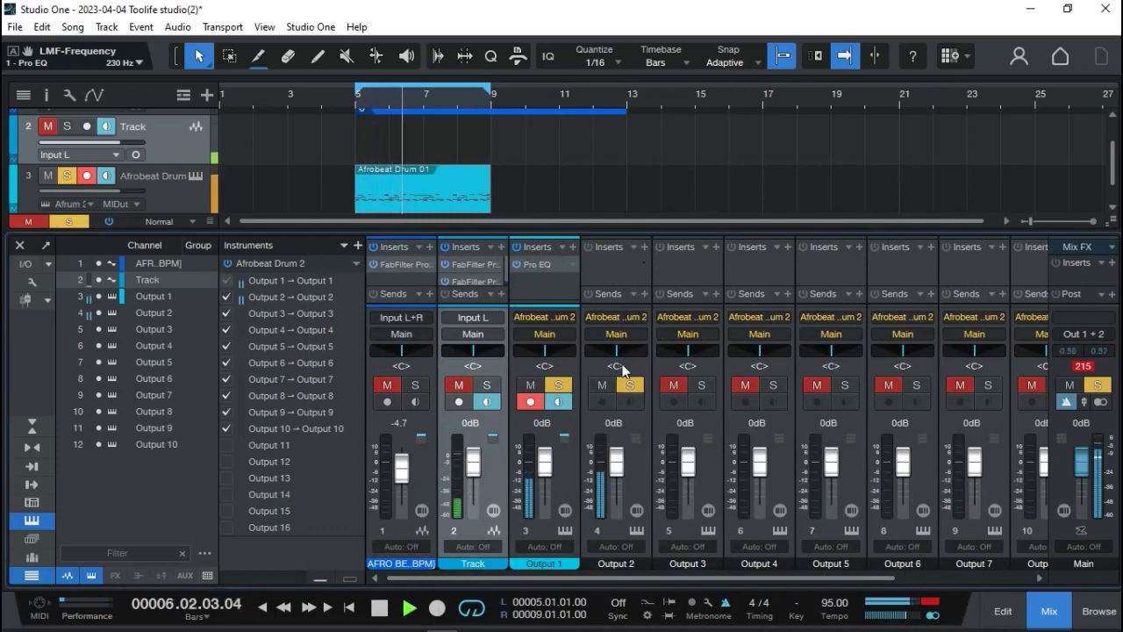
- Find an EQ with the search term "eq" and insert Pro EQ on the Output 2 channel
left_click(643, 248)
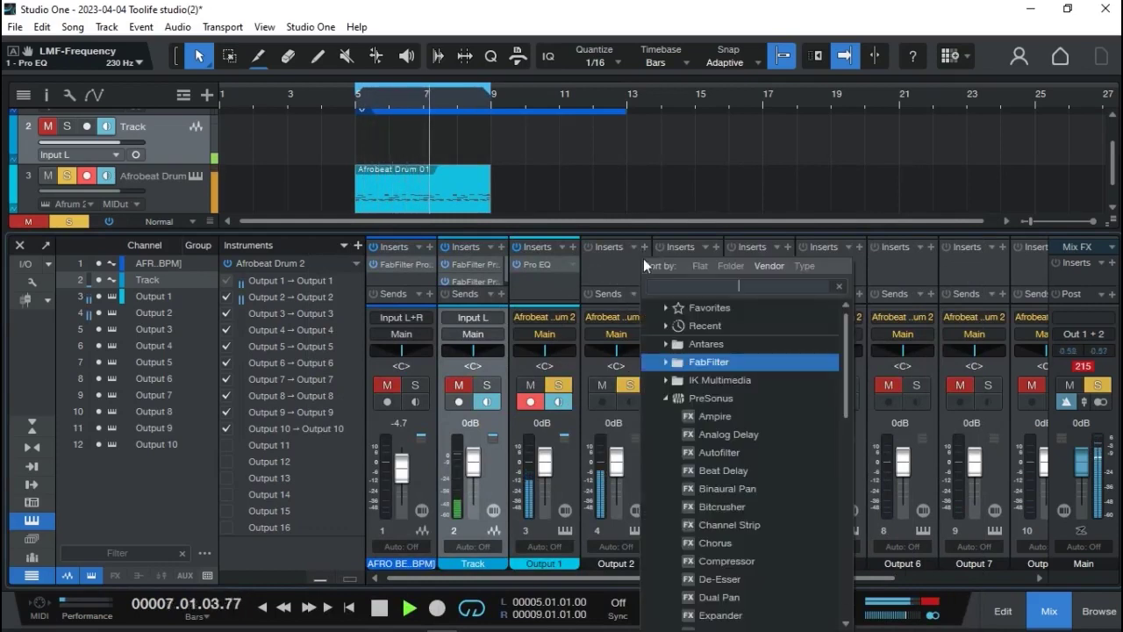
type("e")
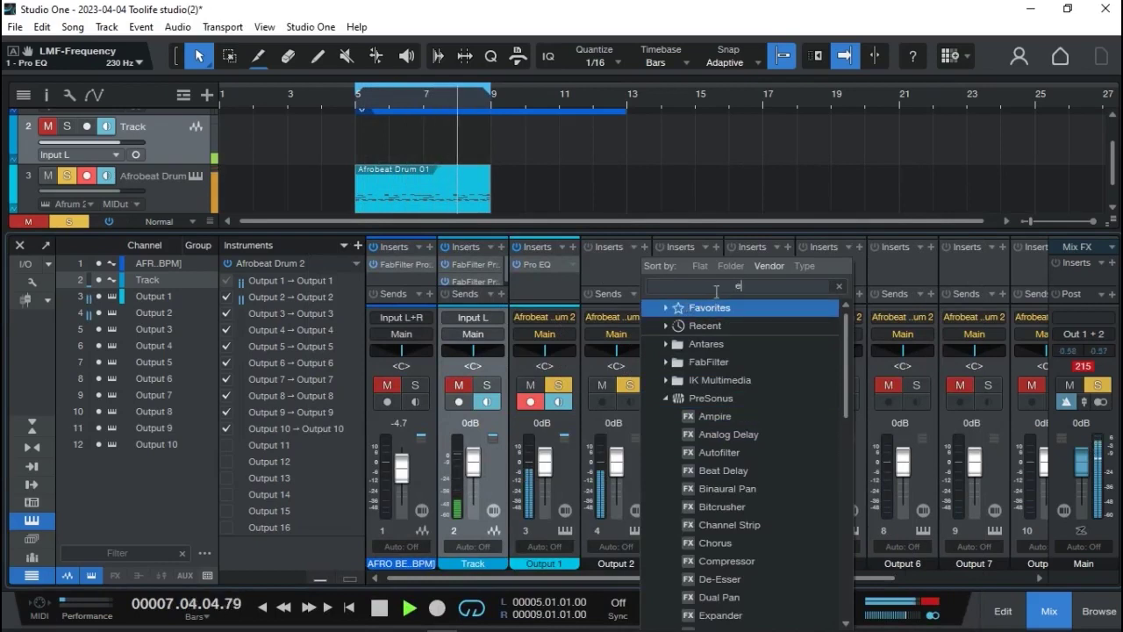
type("q")
double_click(684, 344)
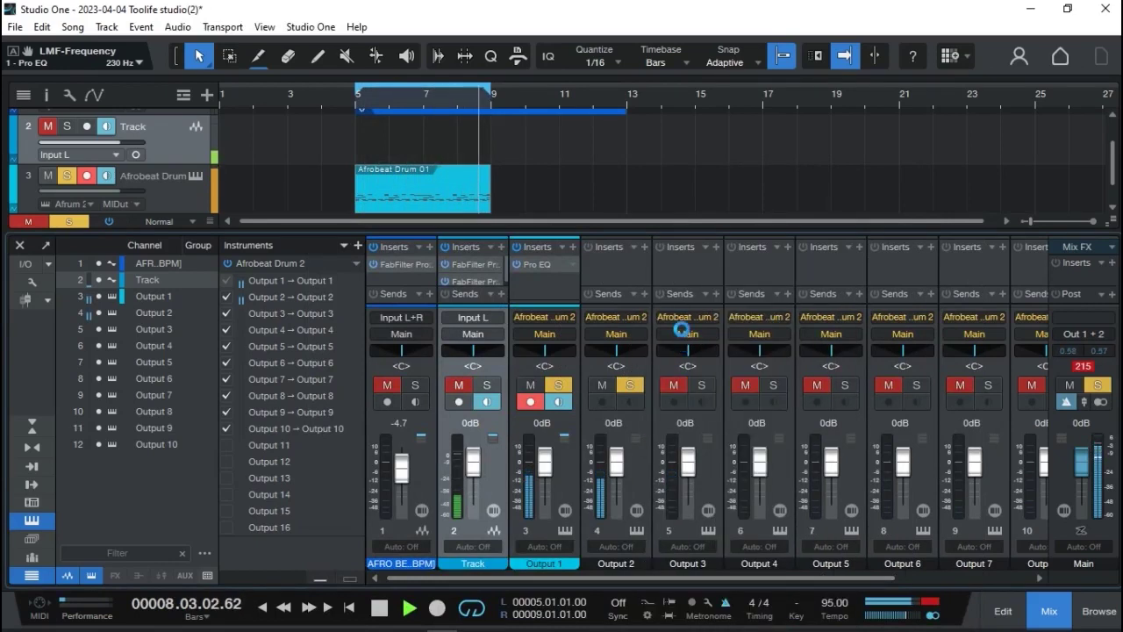
- In Output 2's Pro EQ, boost MF by 4.36 dB at 832 Hz, cut HF by 24 dB at 2.46 kHz, and close it
left_click_drag(721, 345, 670, 323)
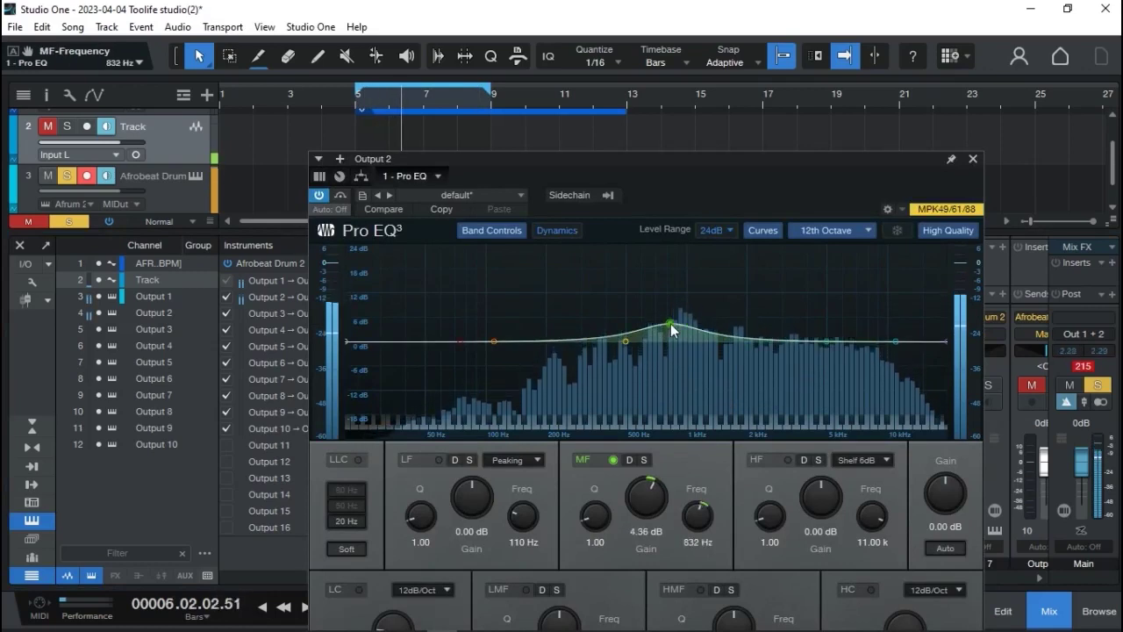
left_click_drag(897, 342, 765, 482)
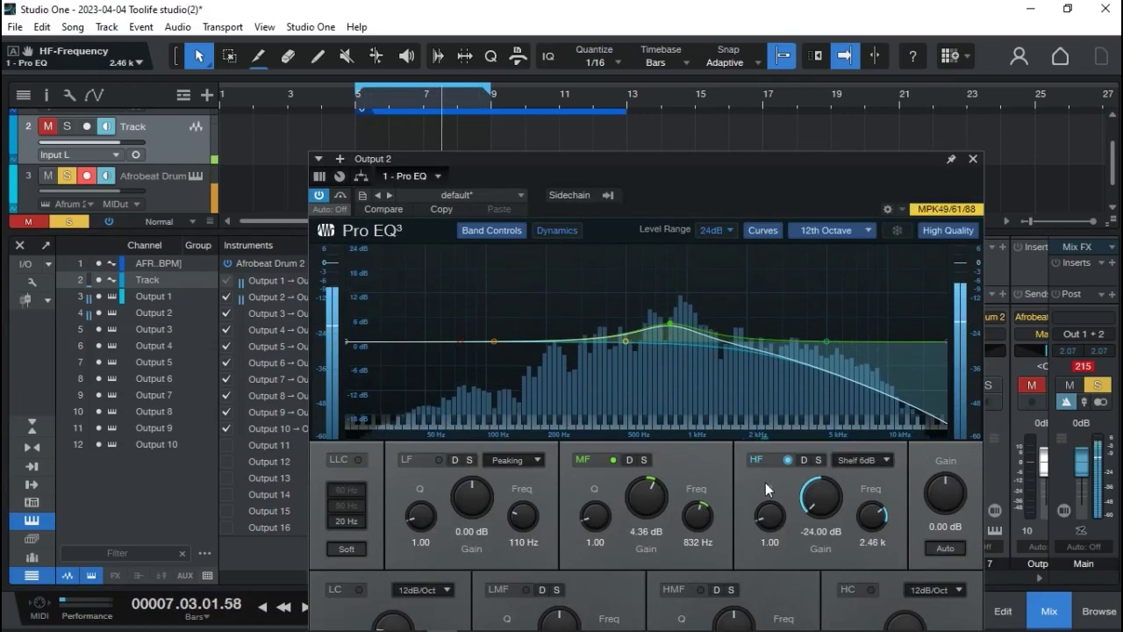
left_click(972, 158)
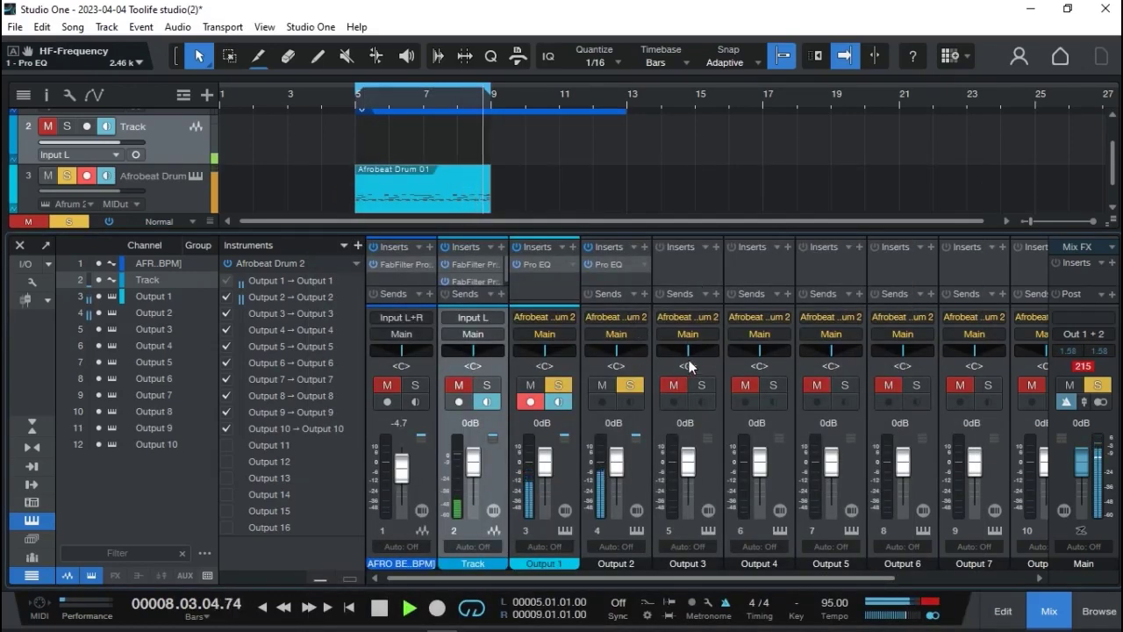
- Solo Outputs 3, 4 and 5 as well, watch the drum pads in the Afrobeat Drum window, and close it
left_click(707, 385)
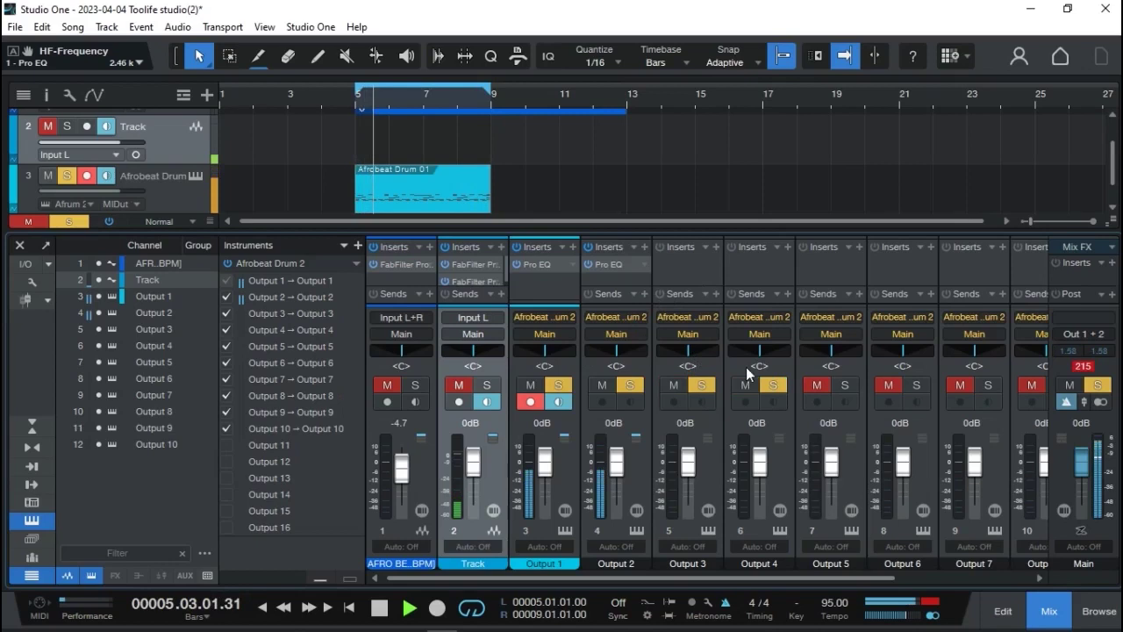
left_click(844, 384)
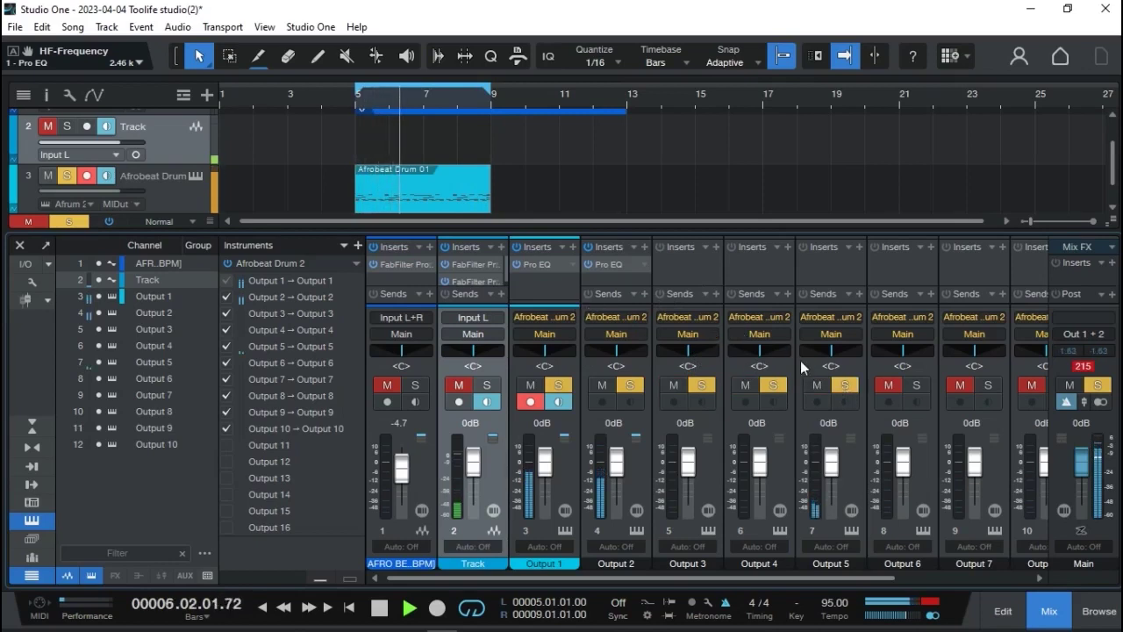
left_click(201, 176)
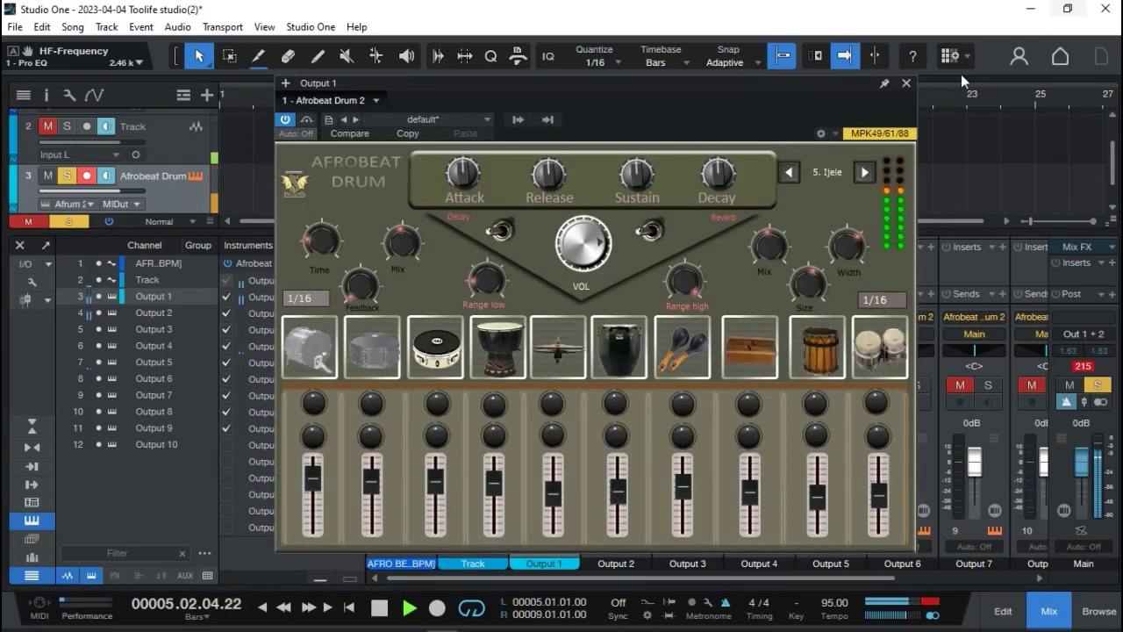
left_click(906, 83)
- Close the mixer, clear all track solos and mutes, and audition the full arrangement with Afrobeat Drum open before stopping playback
left_click(1048, 611)
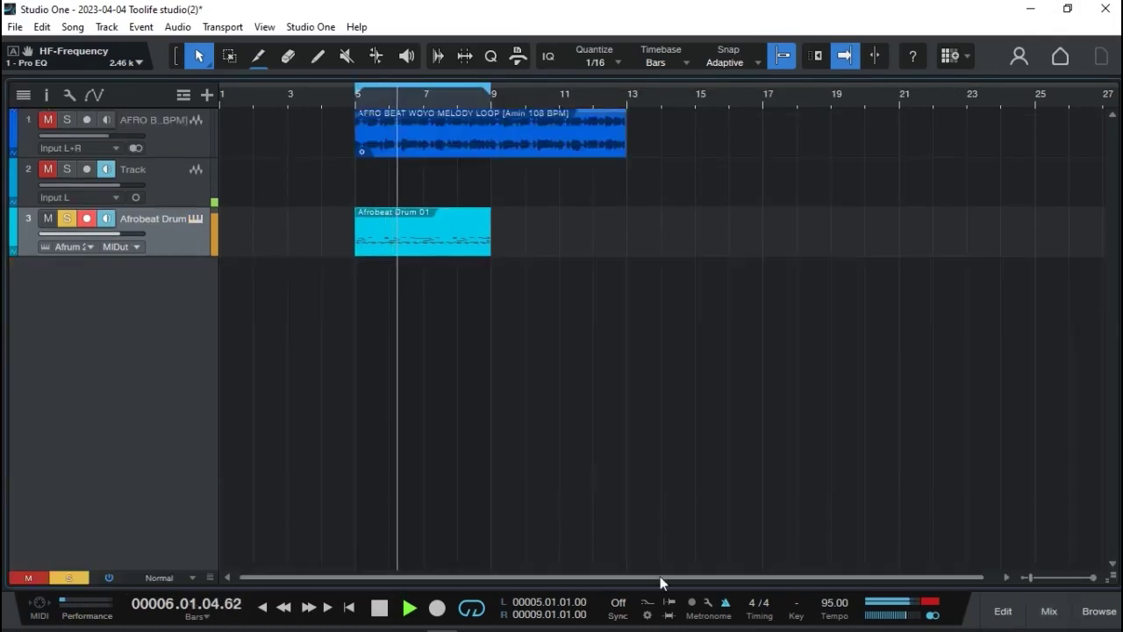
left_click(68, 580)
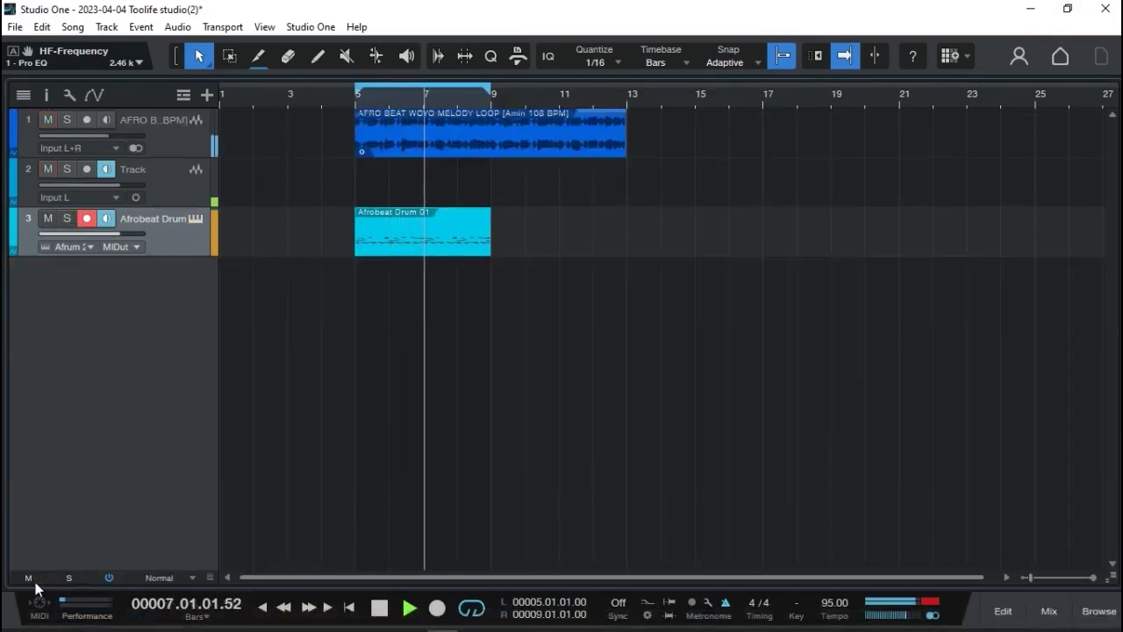
left_click(199, 220)
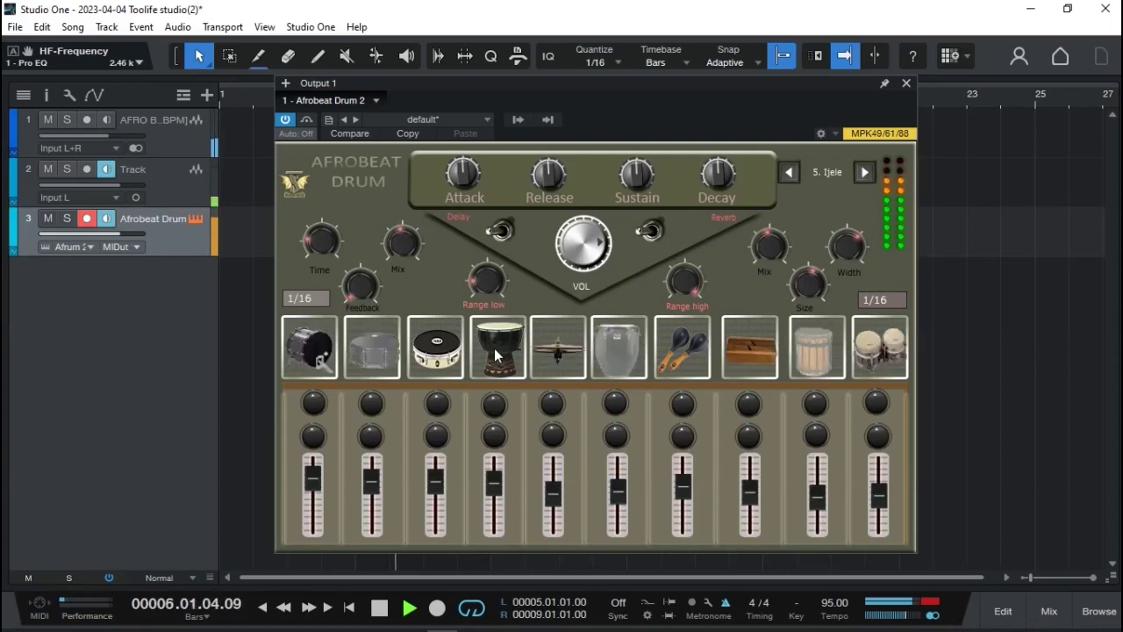
key("space")
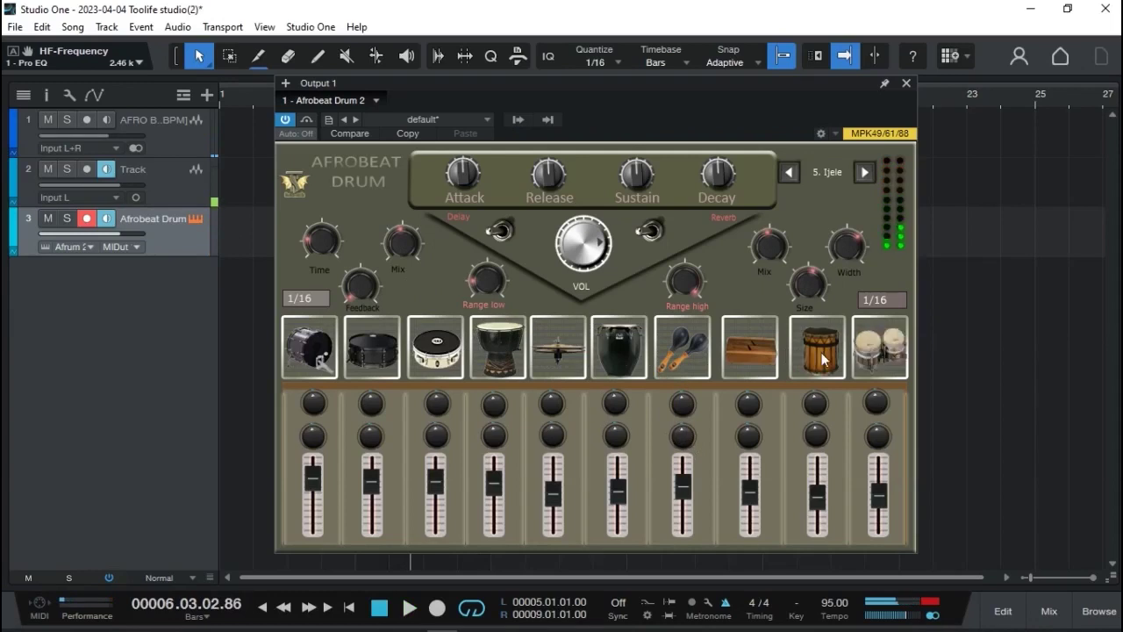
- Switch to Cubase, delete the AFRO BEAT WALAI melody clip, and place the AFRO BEAT TOXIC loop from the samples folder at bar 1 instead
key("space")
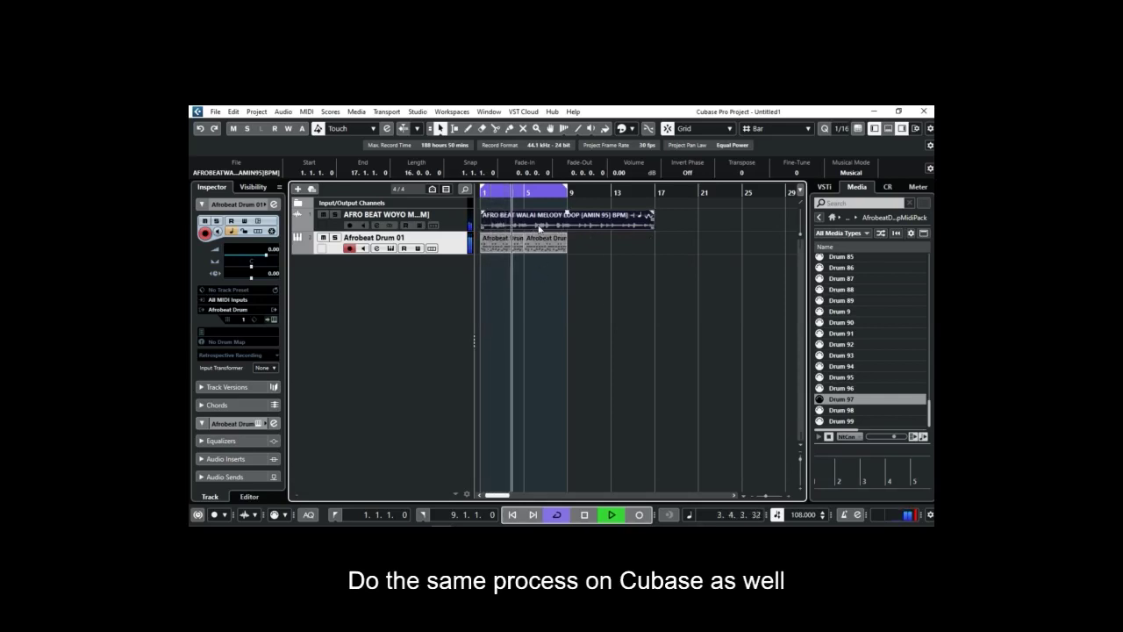
key("Delete")
key("space")
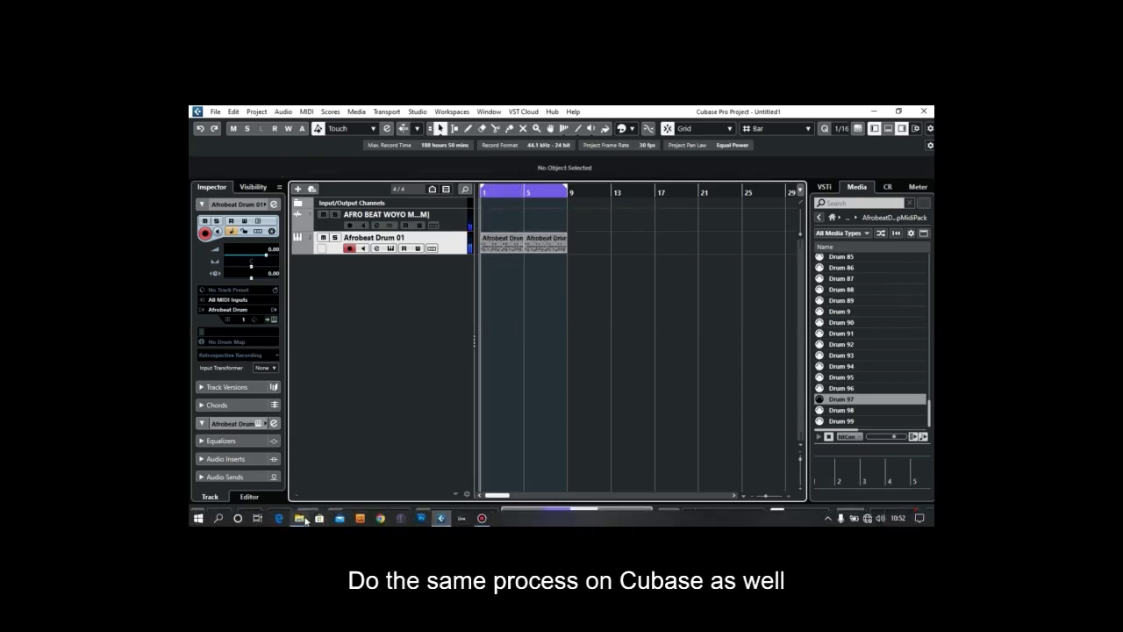
left_click(300, 518)
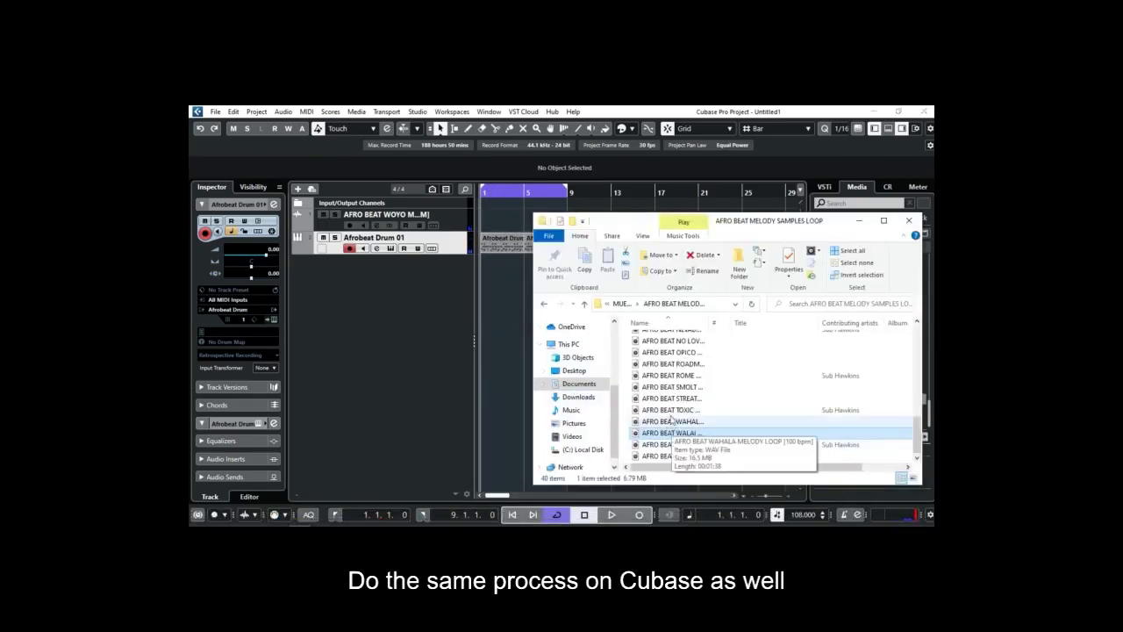
left_click(671, 411)
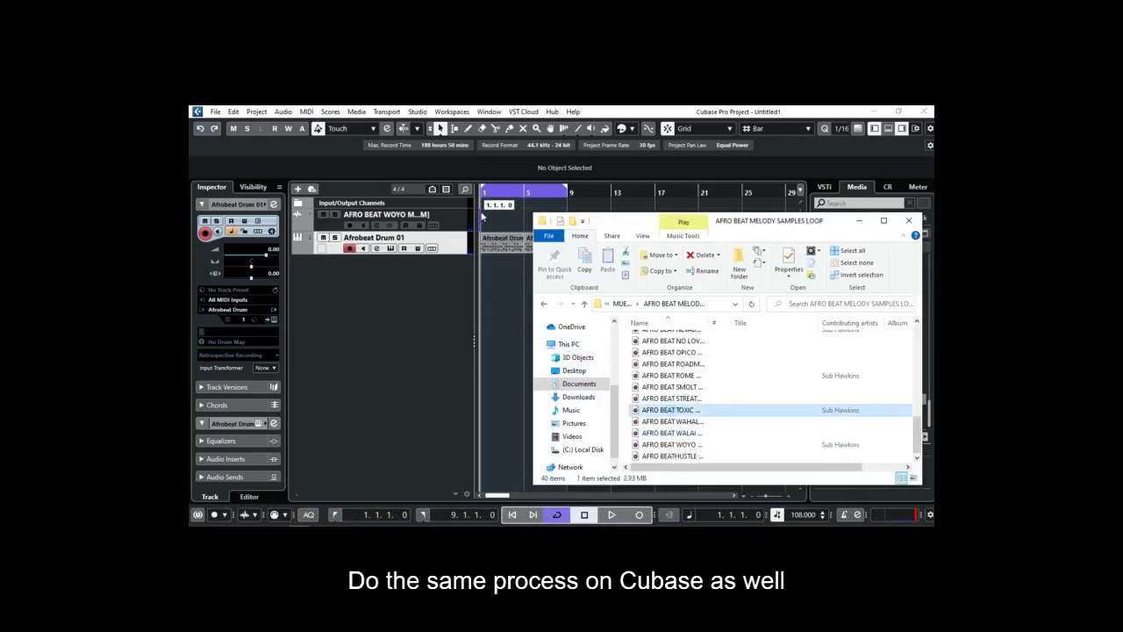
left_click_drag(482, 216, 483, 216)
left_click(637, 413)
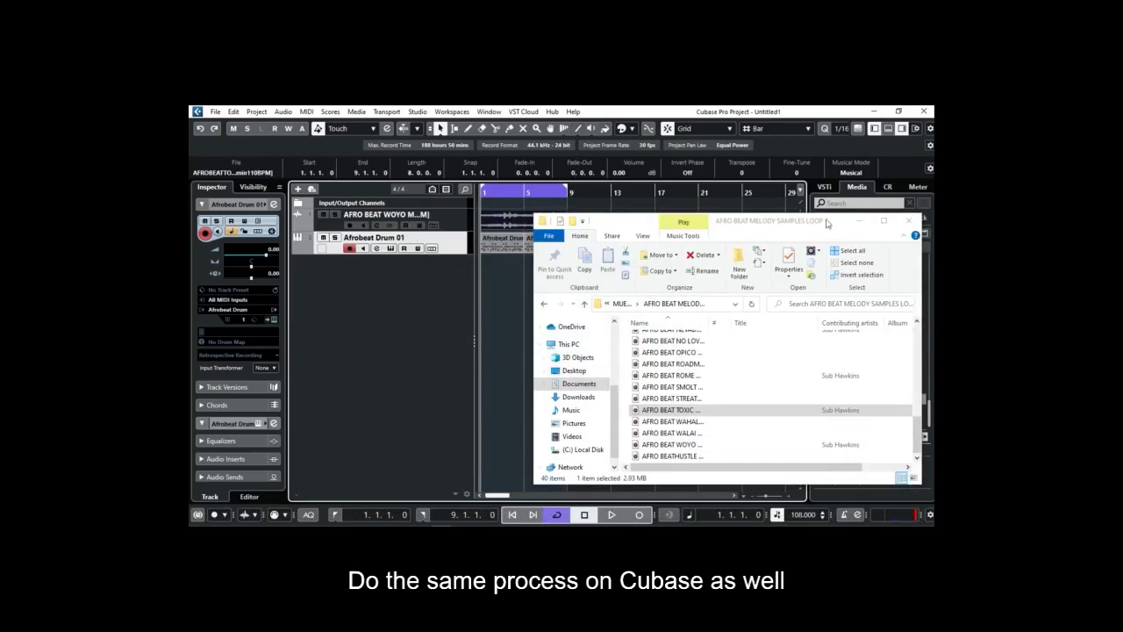
left_click(858, 223)
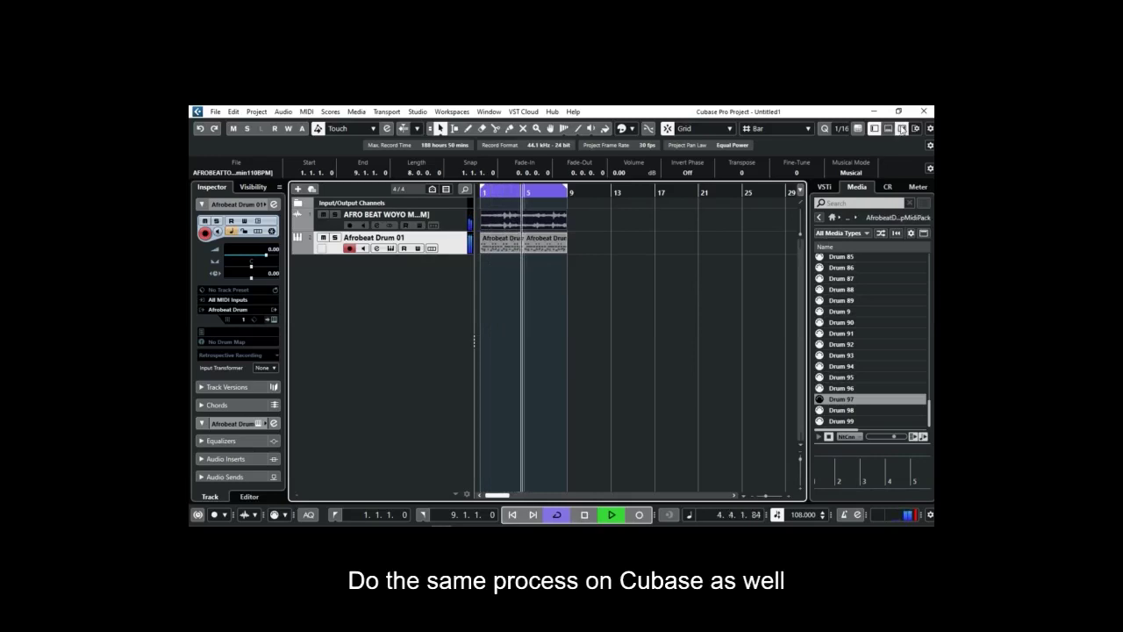
- Hide the media browser, stop playback and deselect the melody clip
left_click(902, 128)
key("space")
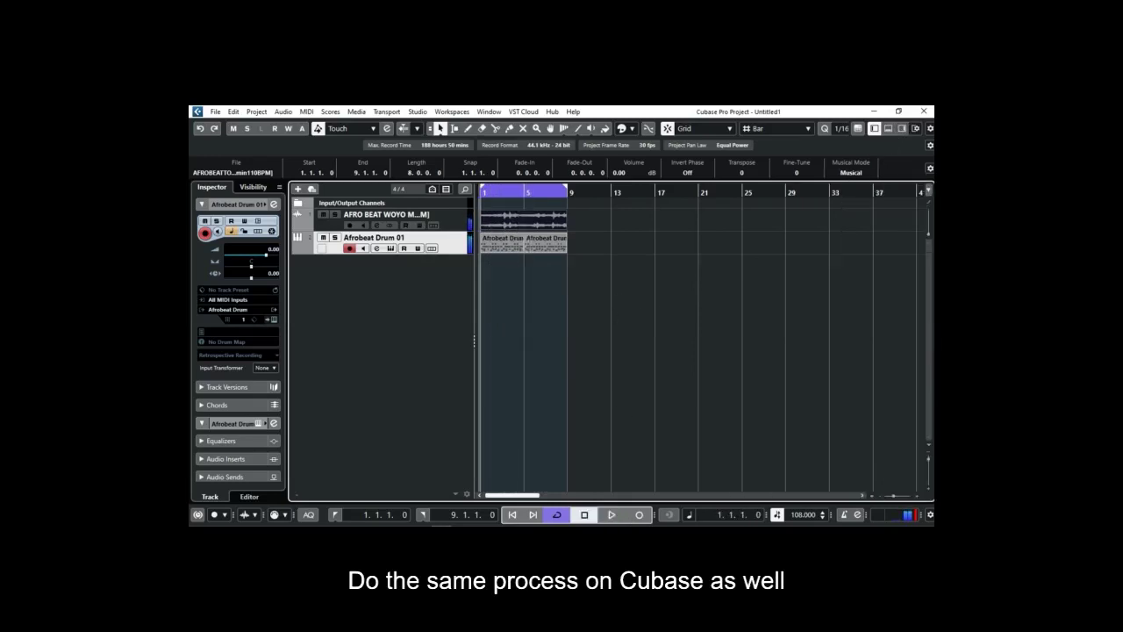
left_click(510, 304)
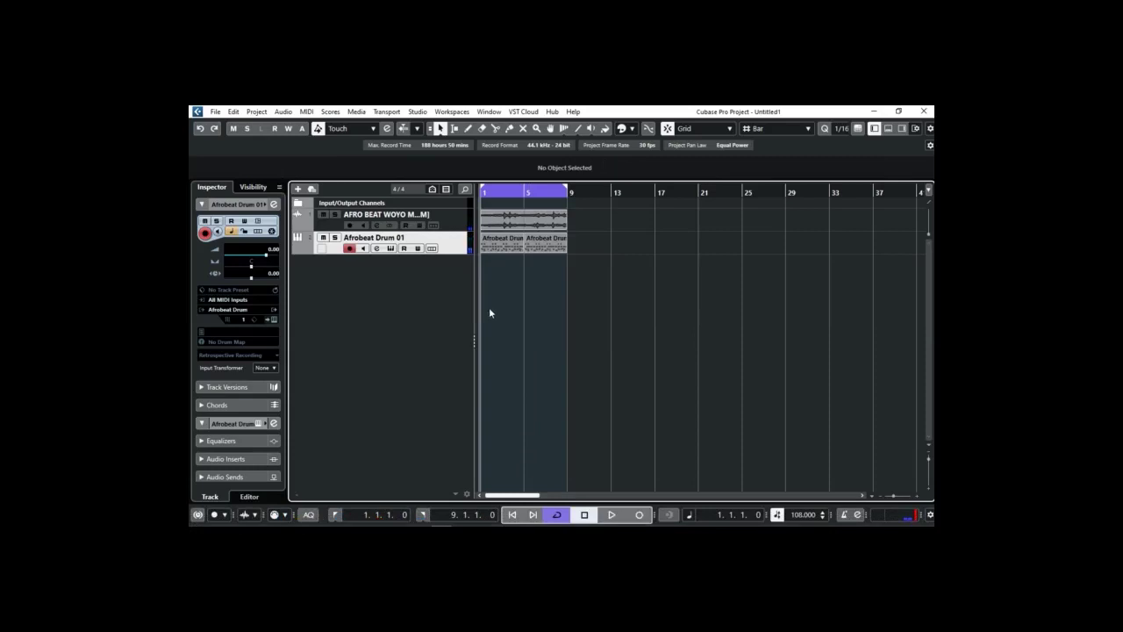
- Audition the eight-bar melody and drum loop while viewing the Afrobeat Drum instrument window, close the window and stop playback
key("h")
key("h")
key("space")
key("space")
left_click(390, 248)
key("space")
left_click_drag(487, 192, 563, 185)
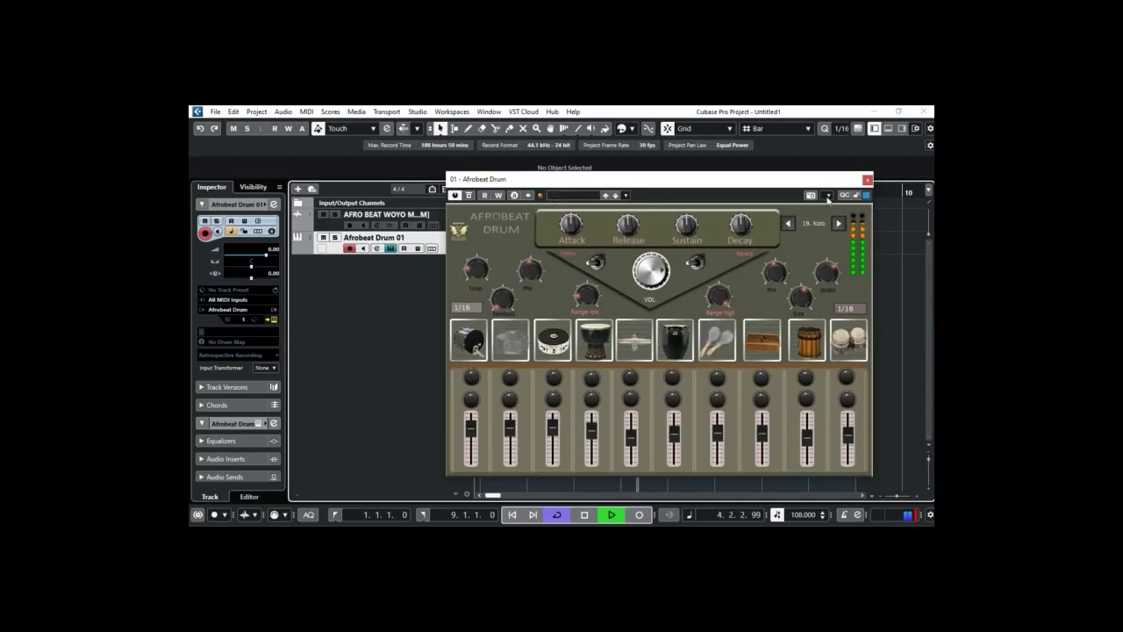
left_click(867, 179)
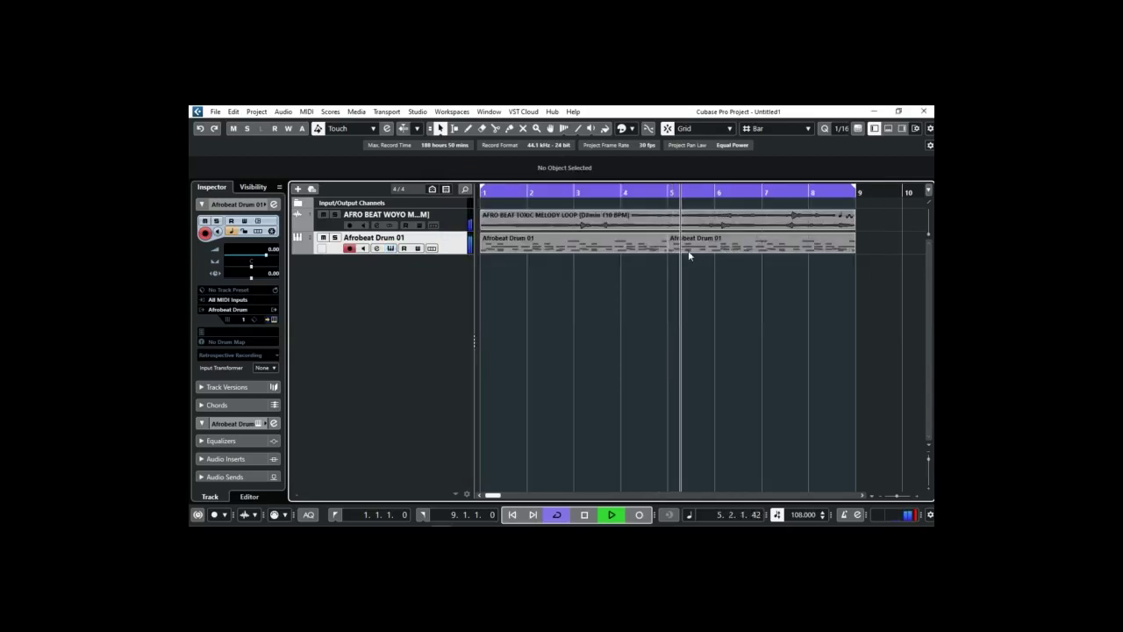
left_click(390, 250)
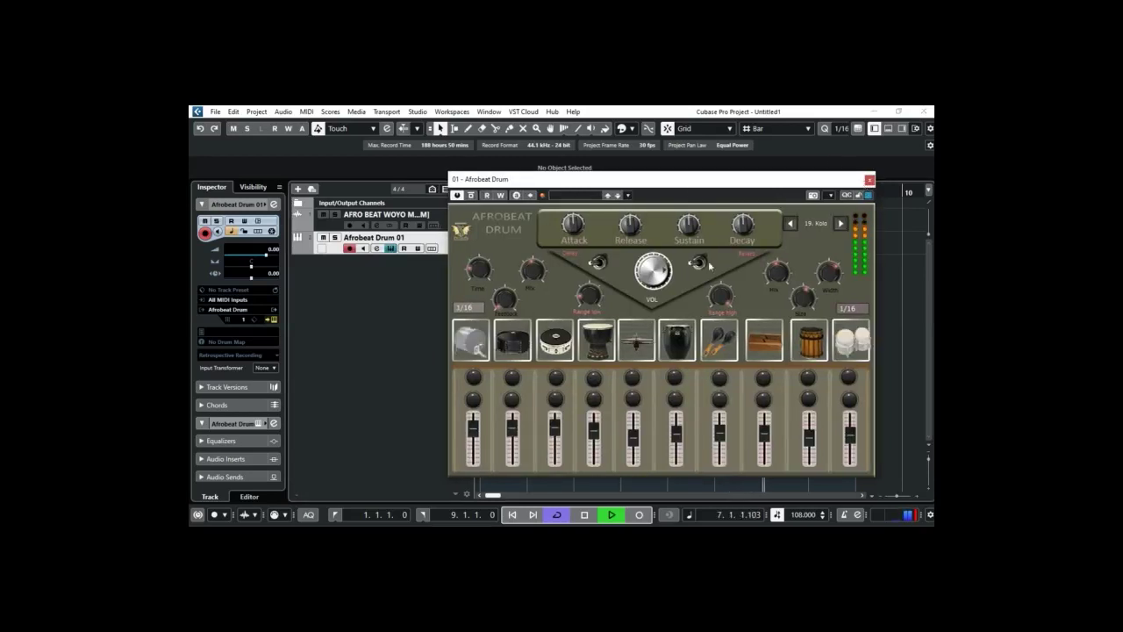
left_click(870, 181)
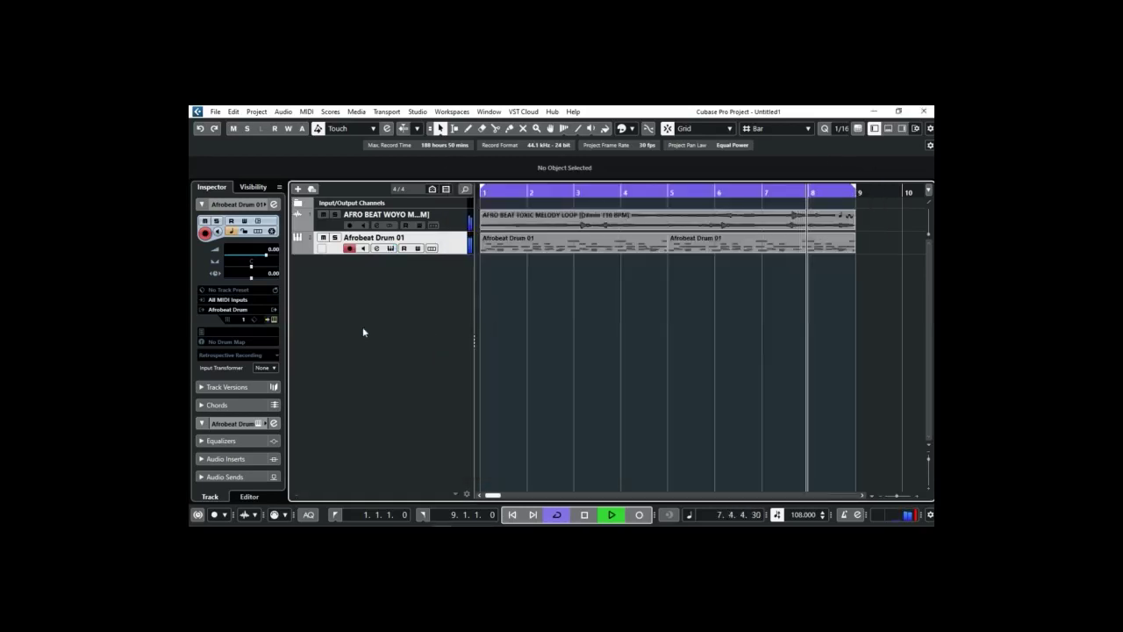
key("space")
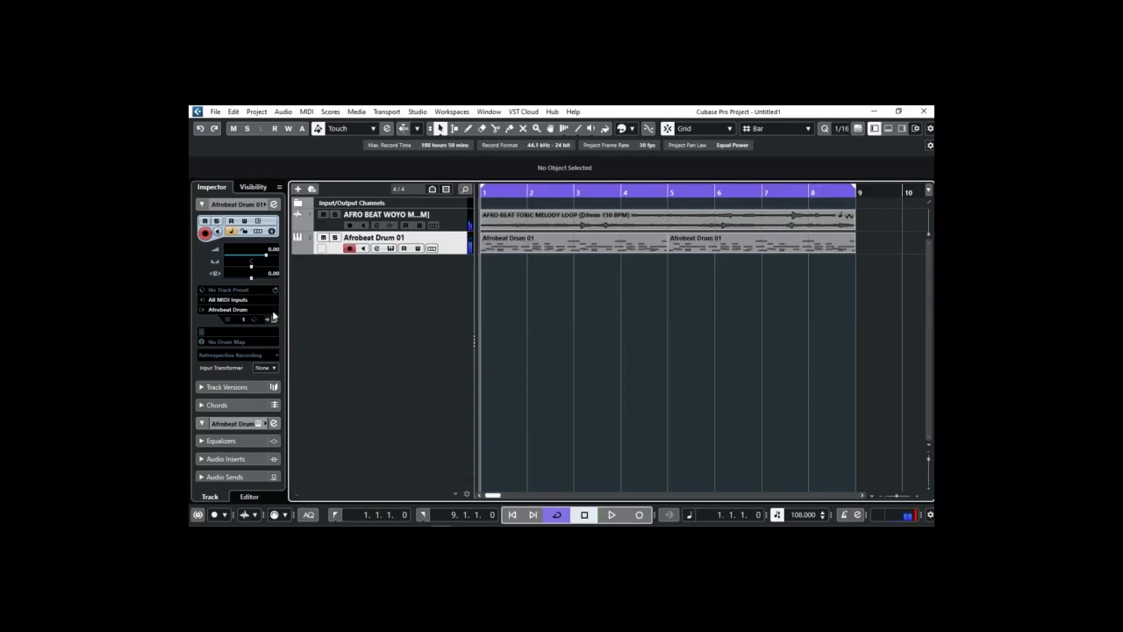
- Activate stereo Outputs 2 through 10 of the Afrobeat Drum instrument, close the output list and start playback
left_click(273, 316)
left_click(287, 340)
left_click(286, 351)
left_click(287, 362)
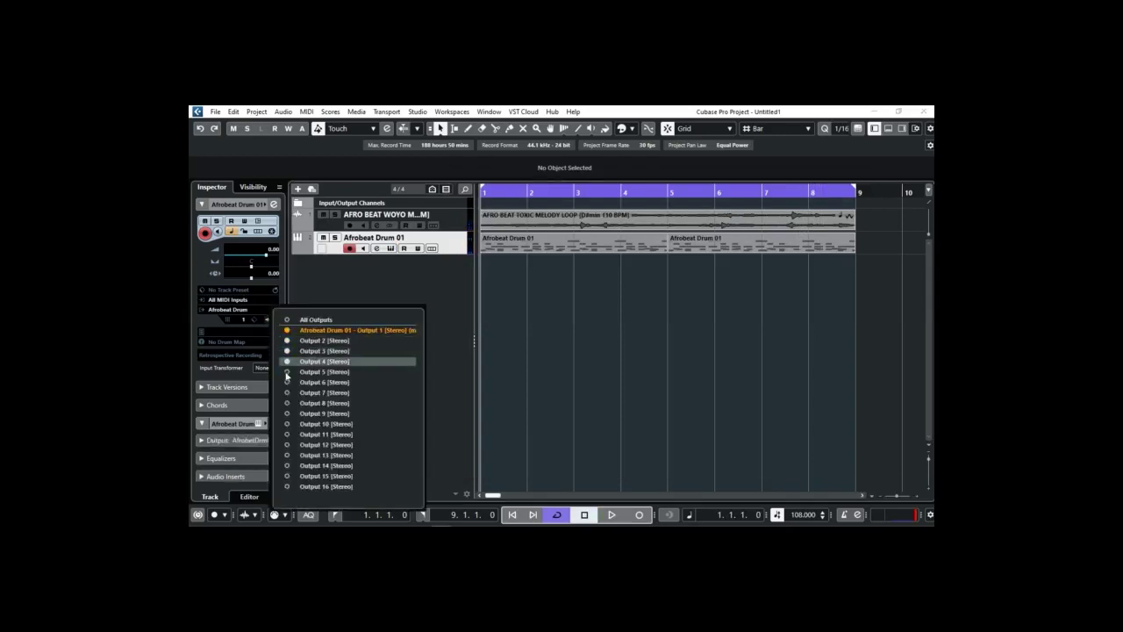
left_click(287, 372)
left_click(287, 382)
left_click(286, 392)
left_click(287, 403)
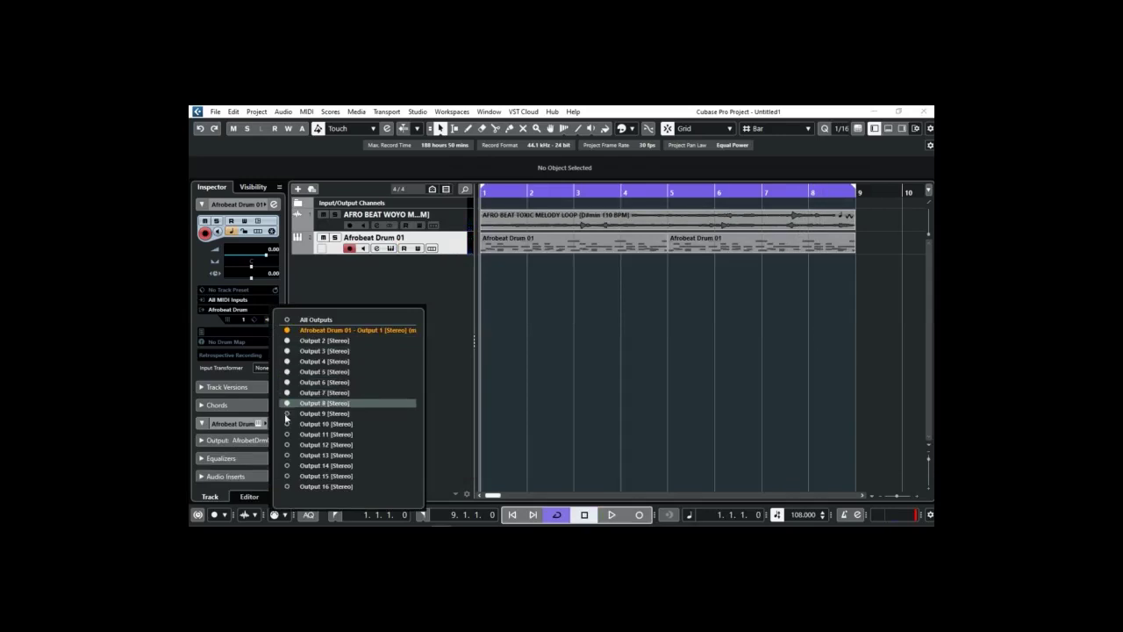
left_click(287, 413)
left_click(287, 425)
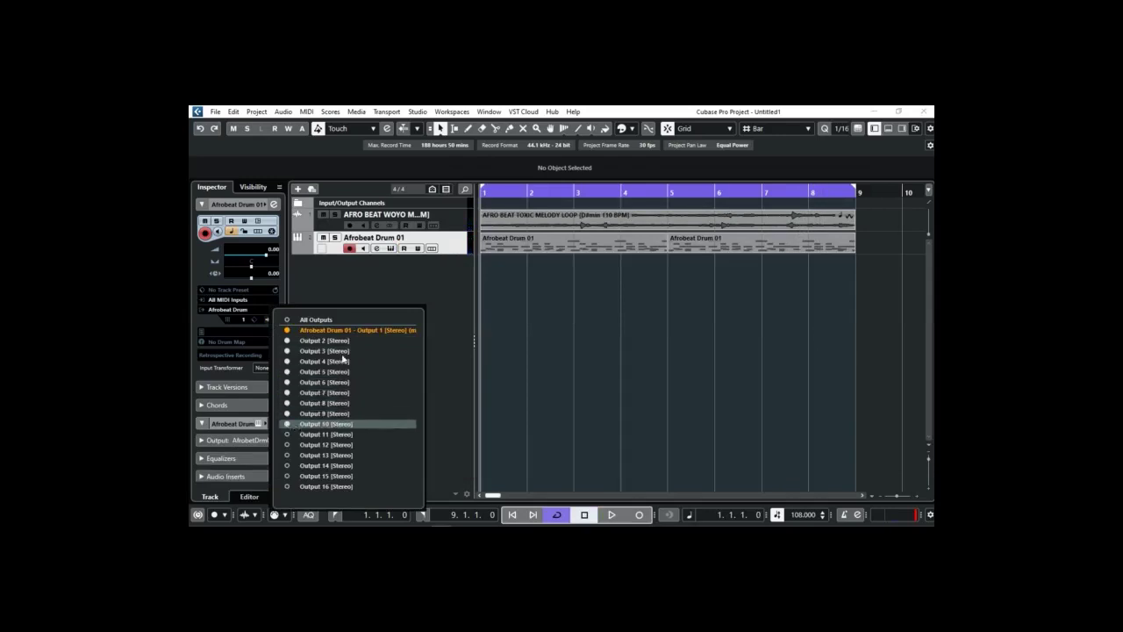
key("space")
left_click(490, 277)
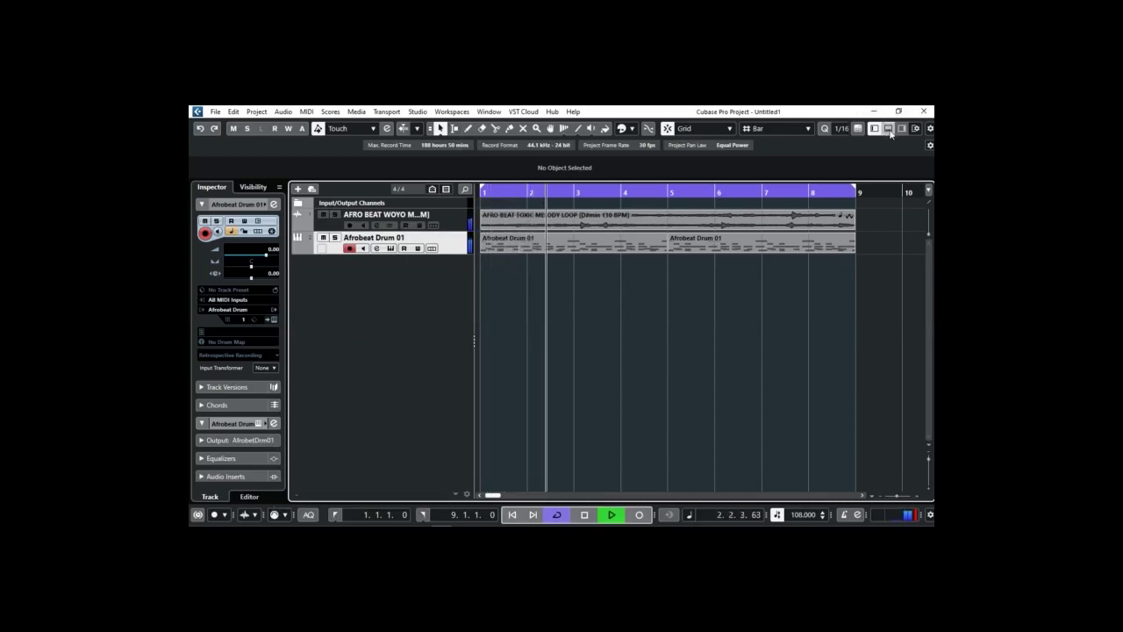
- Show the MixConsole below the arrangement and reduce its height so both tracks fit fully above it
key("ctrl+alt+e")
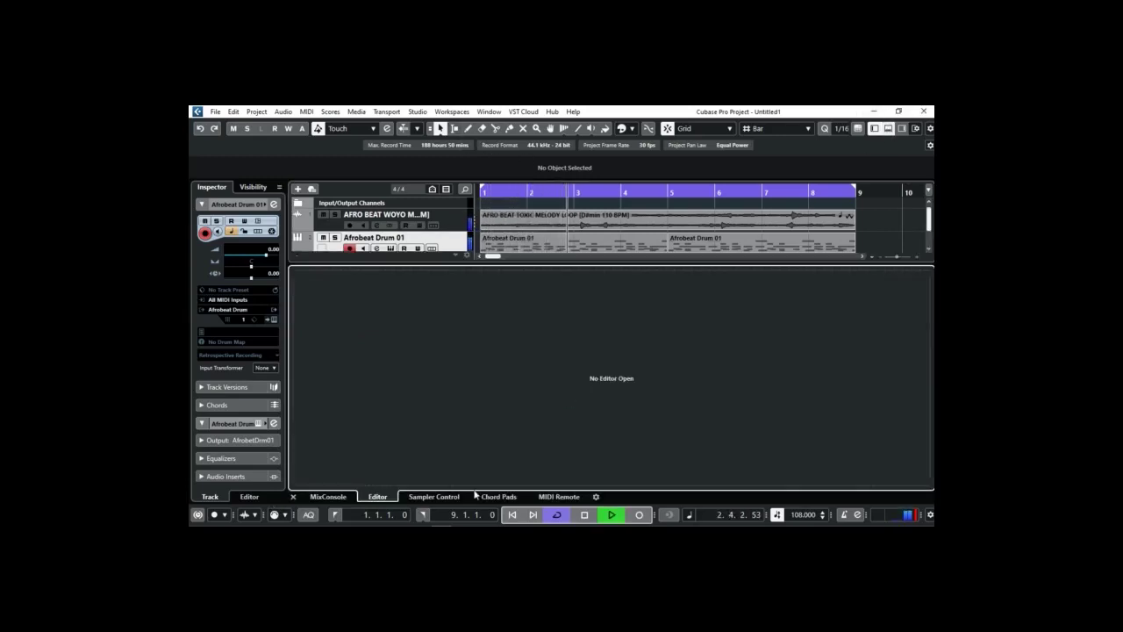
left_click(328, 496)
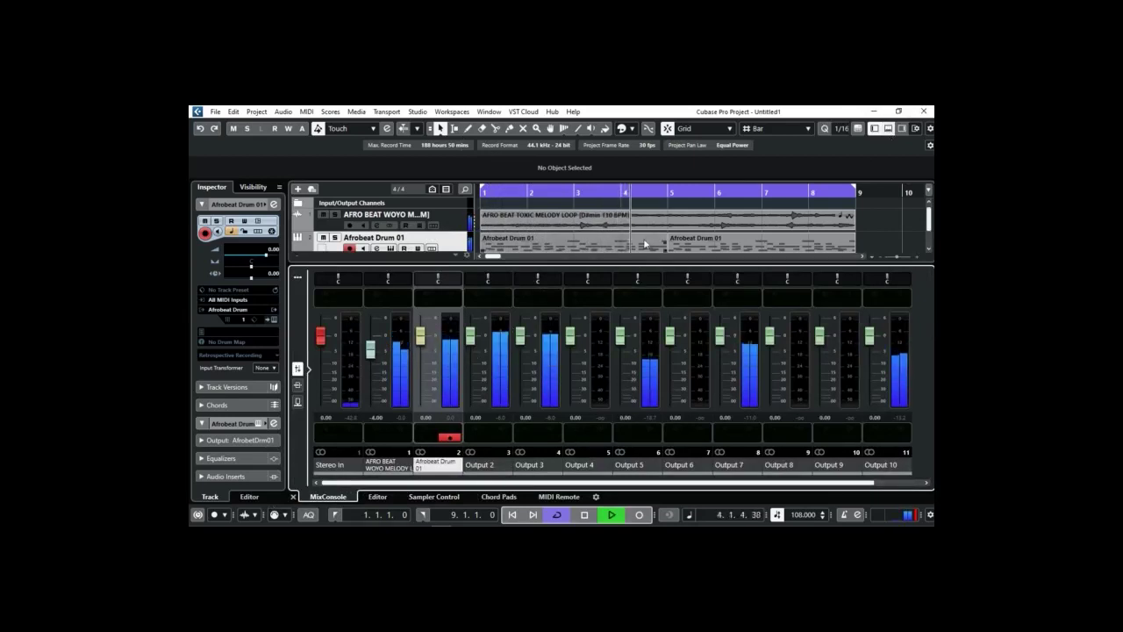
scroll(645, 230, "down", 2)
left_click_drag(646, 259, 643, 297)
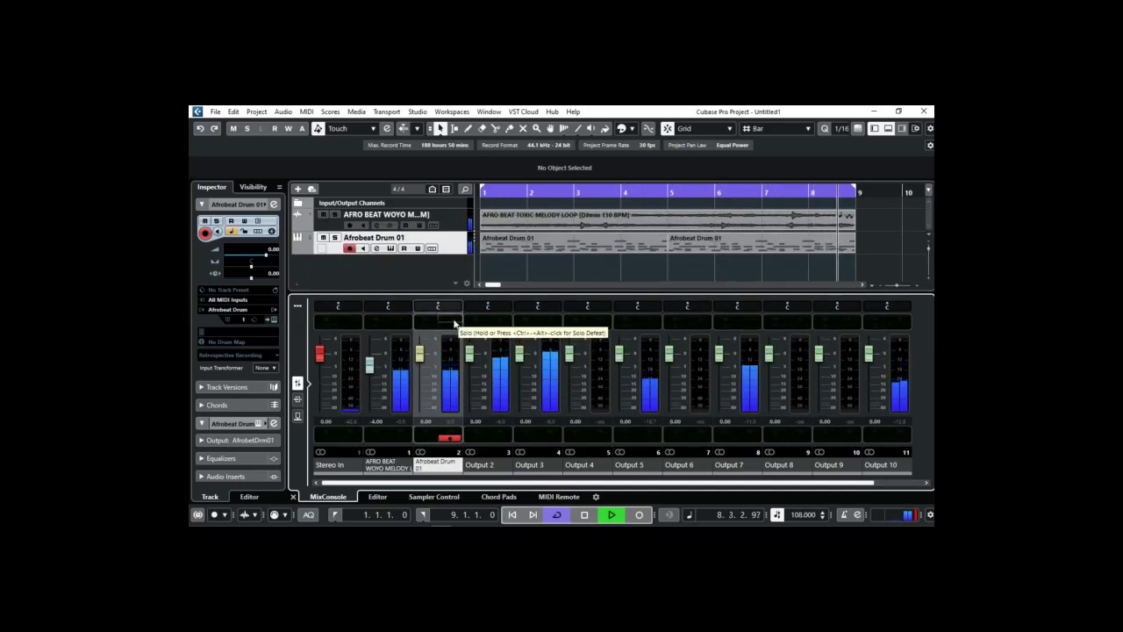
- Solo the Afrobeat Drum 01 channel and, in its channel EQ, set LMF to -15.0 dB at 1042 Hz and HMF to 7.1 dB at 127.6 Hz
left_click(454, 324)
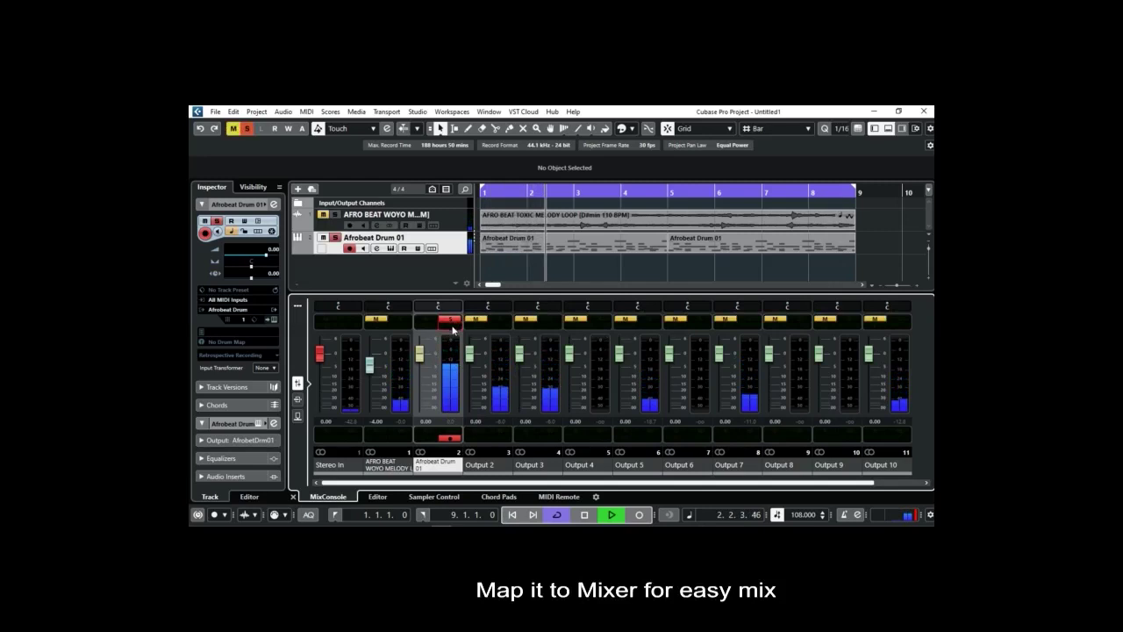
double_click(459, 386)
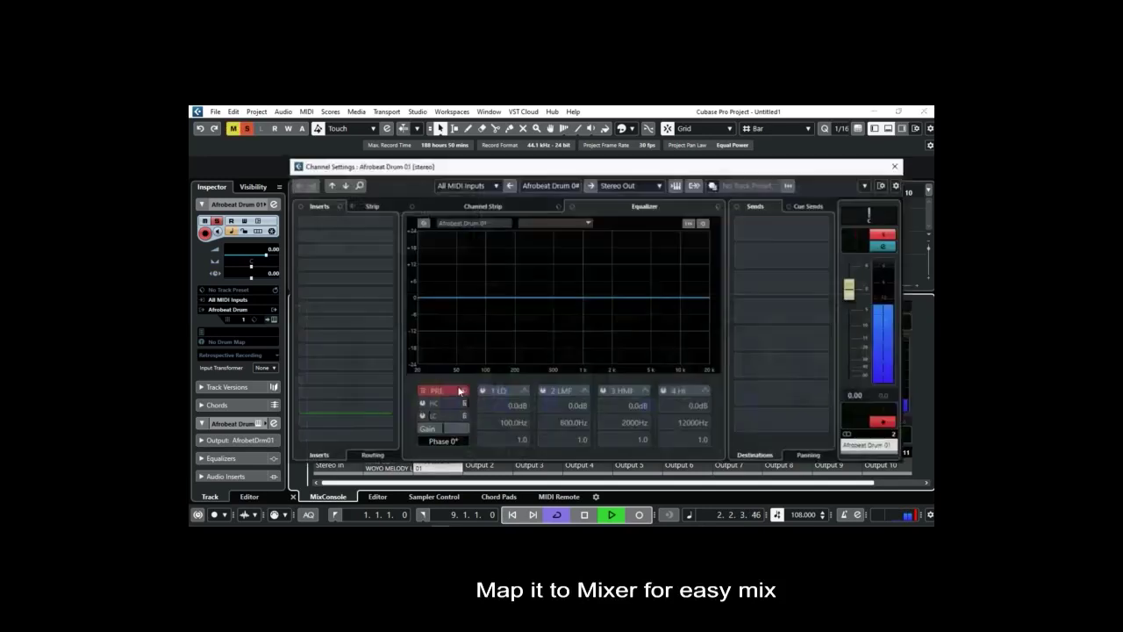
left_click(505, 298)
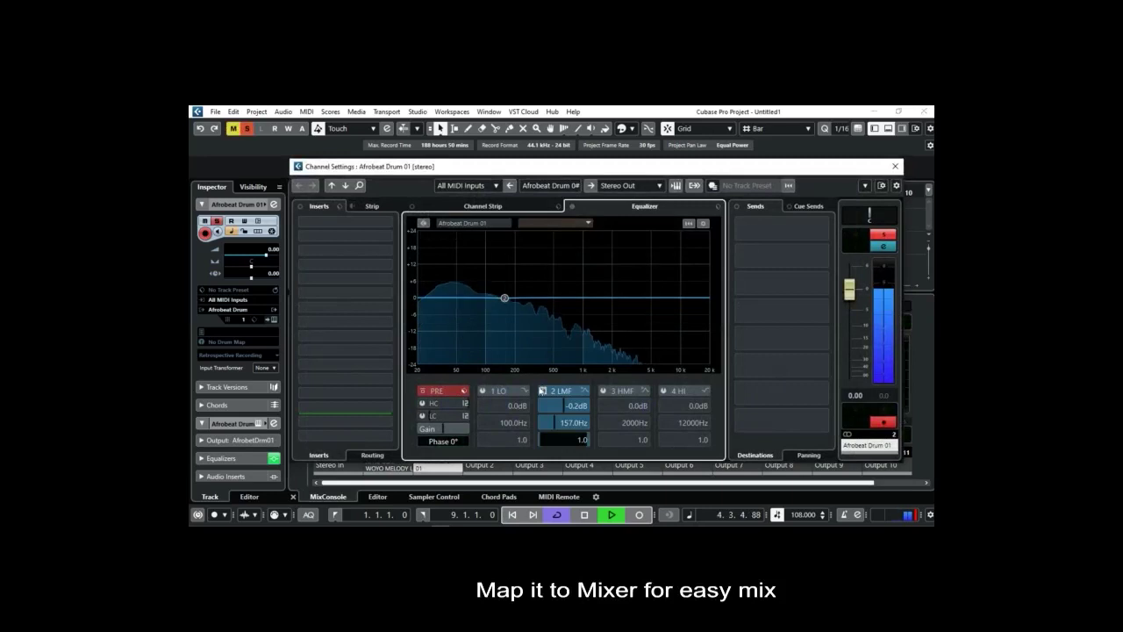
left_click(498, 283)
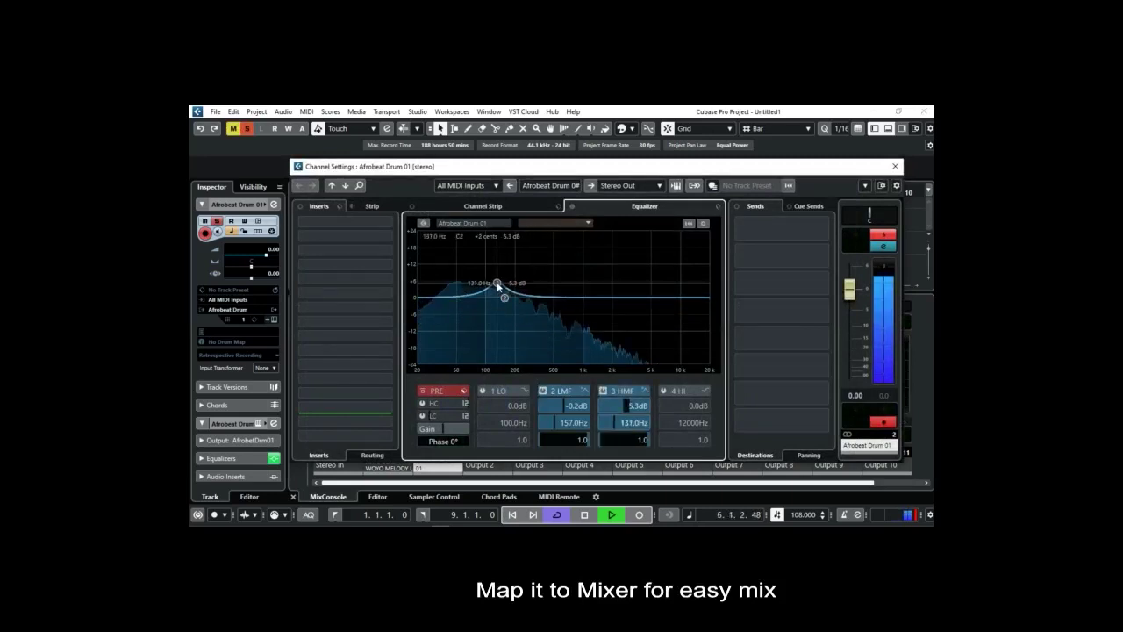
left_click_drag(506, 299, 586, 341)
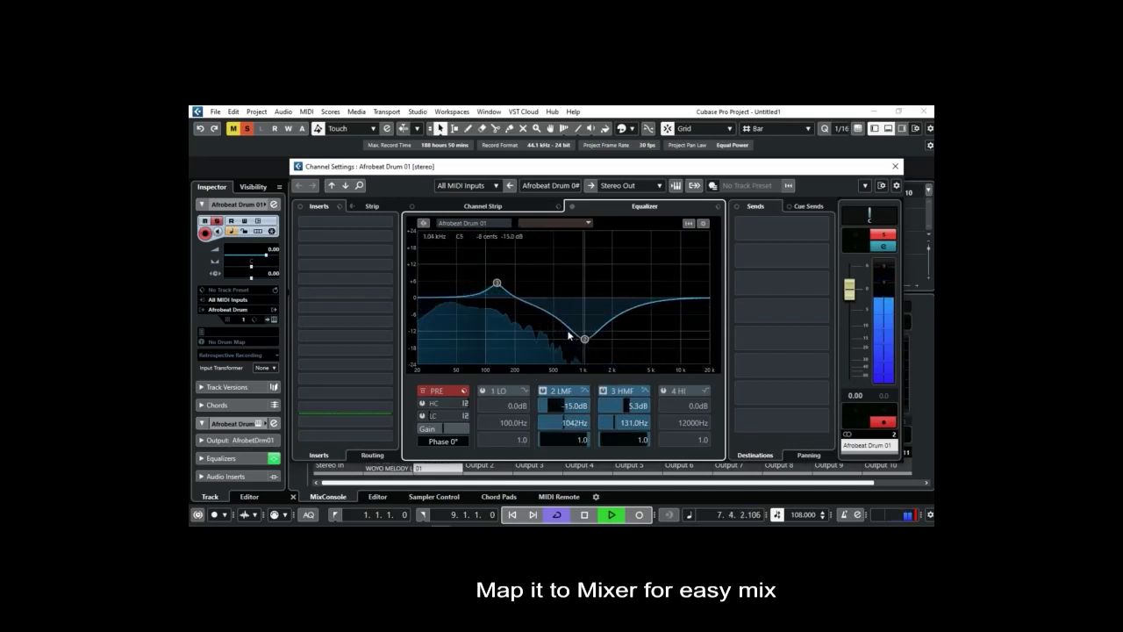
left_click_drag(498, 283, 496, 280)
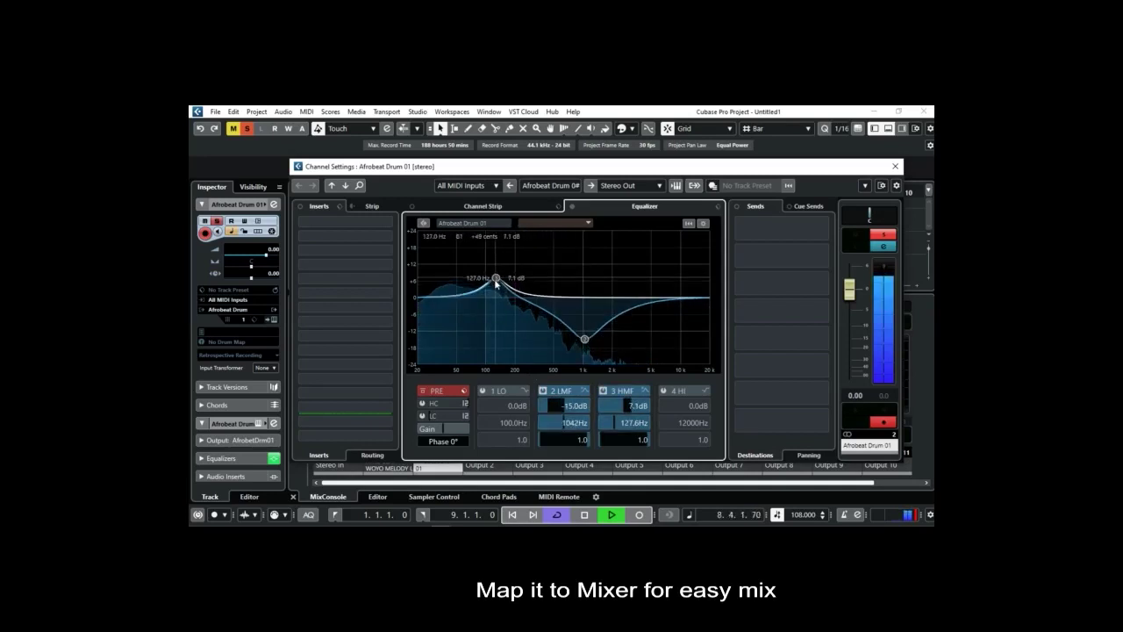
left_click(893, 167)
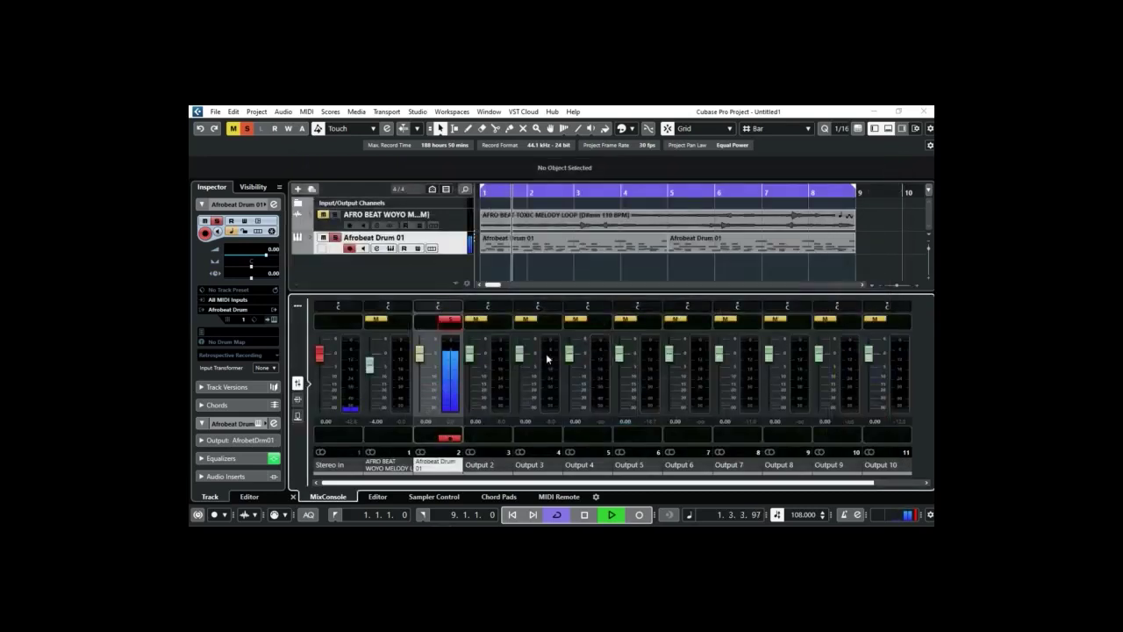
- Clear the solo on Afrobeat Drum 01 and solo the Output 2 channel instead
left_click(488, 306)
left_click(894, 165)
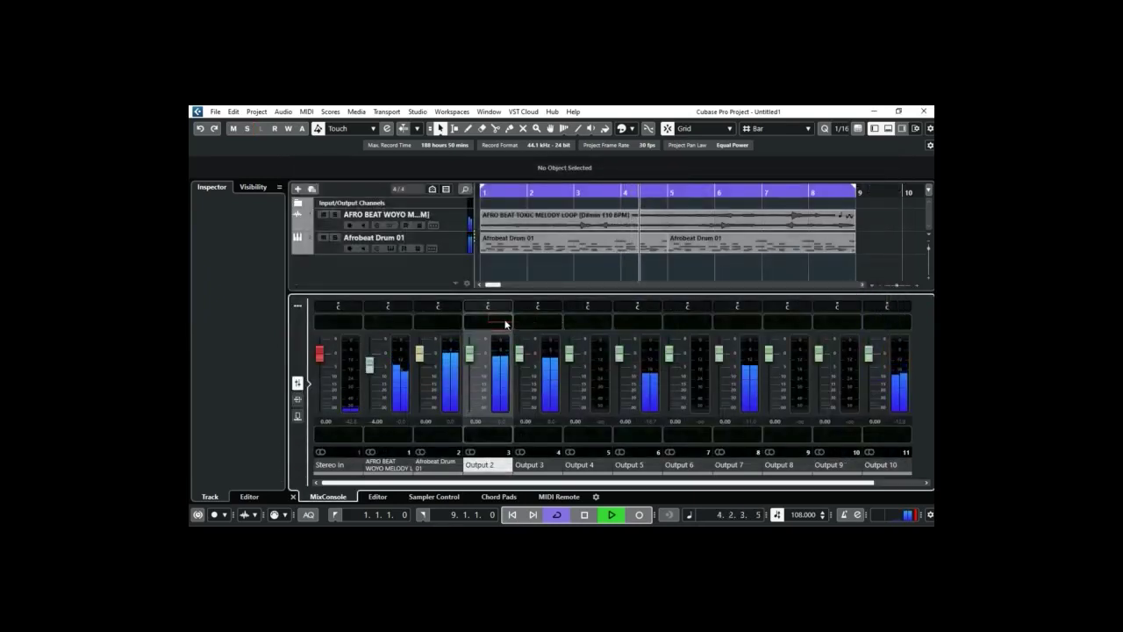
left_click(505, 320)
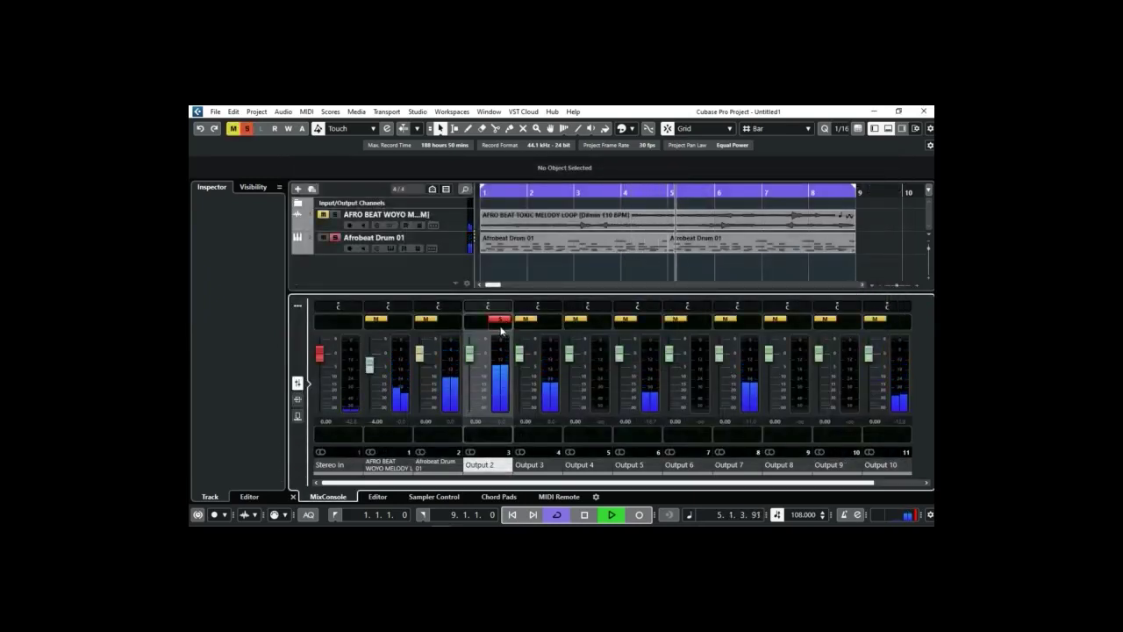
- Enable the low-cut filter in Output 2's channel EQ, raise its cutoff frequency to roll off the lows, and close the channel settings
key("e")
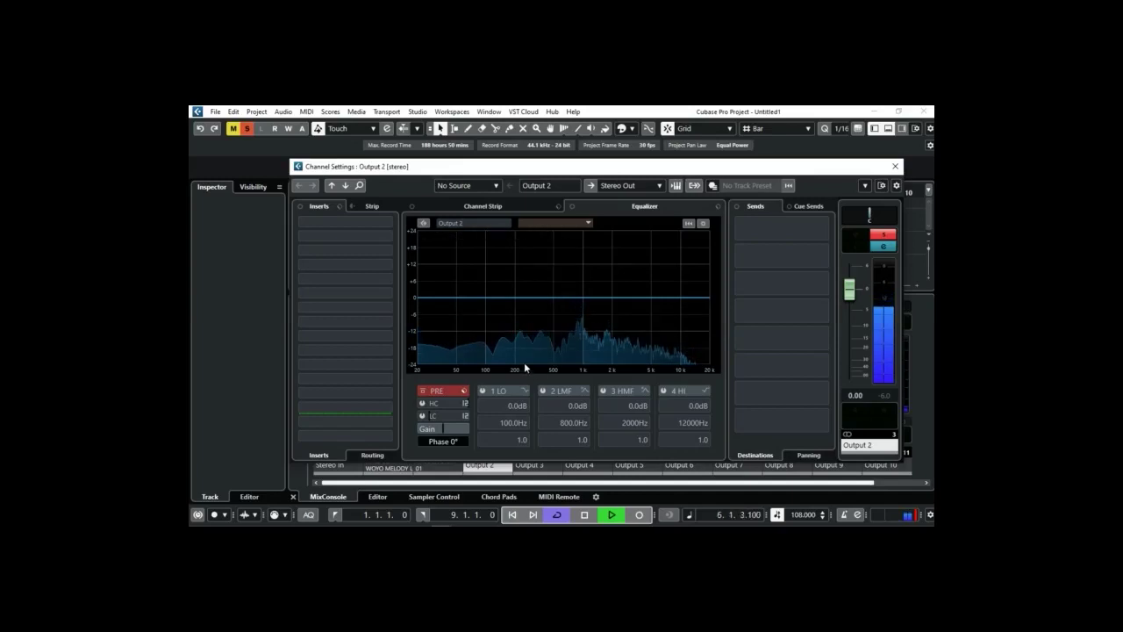
left_click(495, 392)
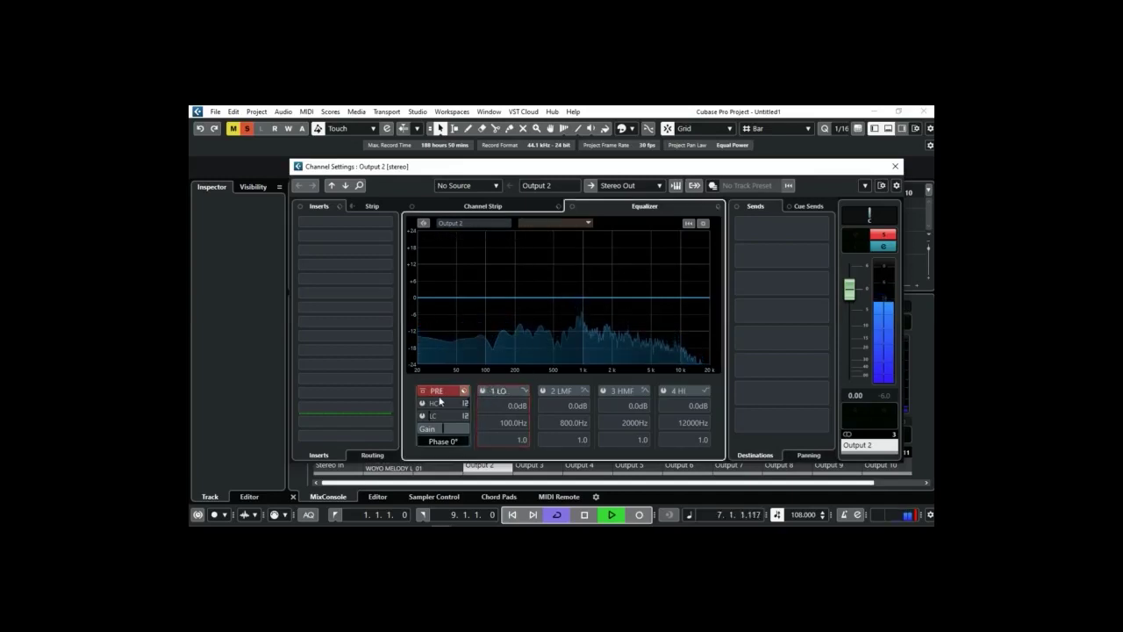
mouse_move(437, 421)
scroll(439, 421, "up", 10)
scroll(439, 420, "up", 3)
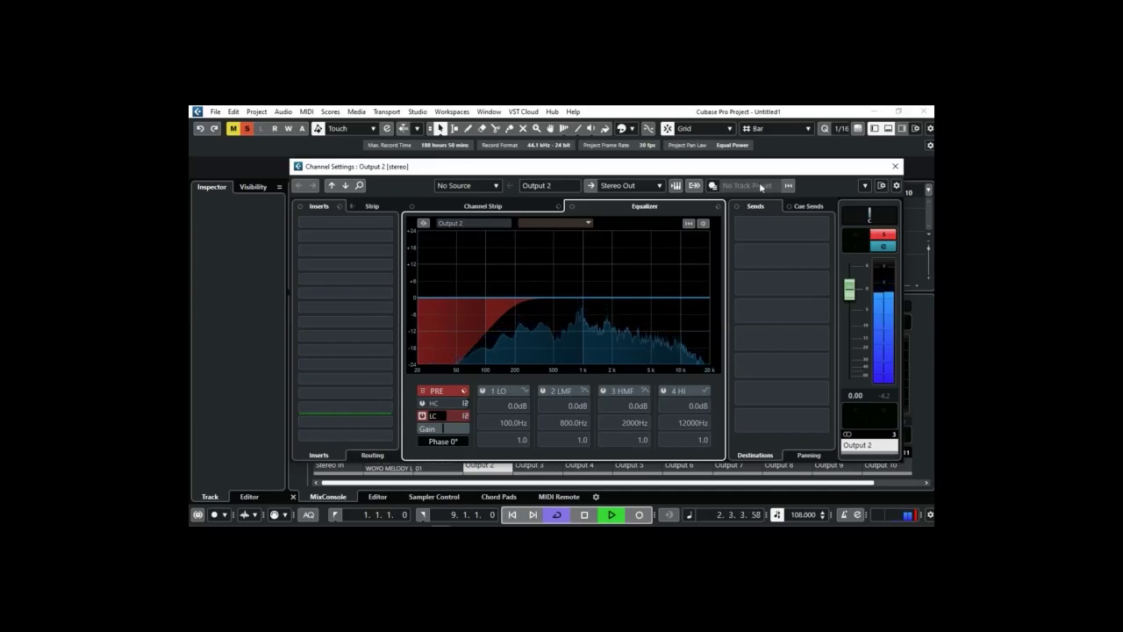
left_click(895, 166)
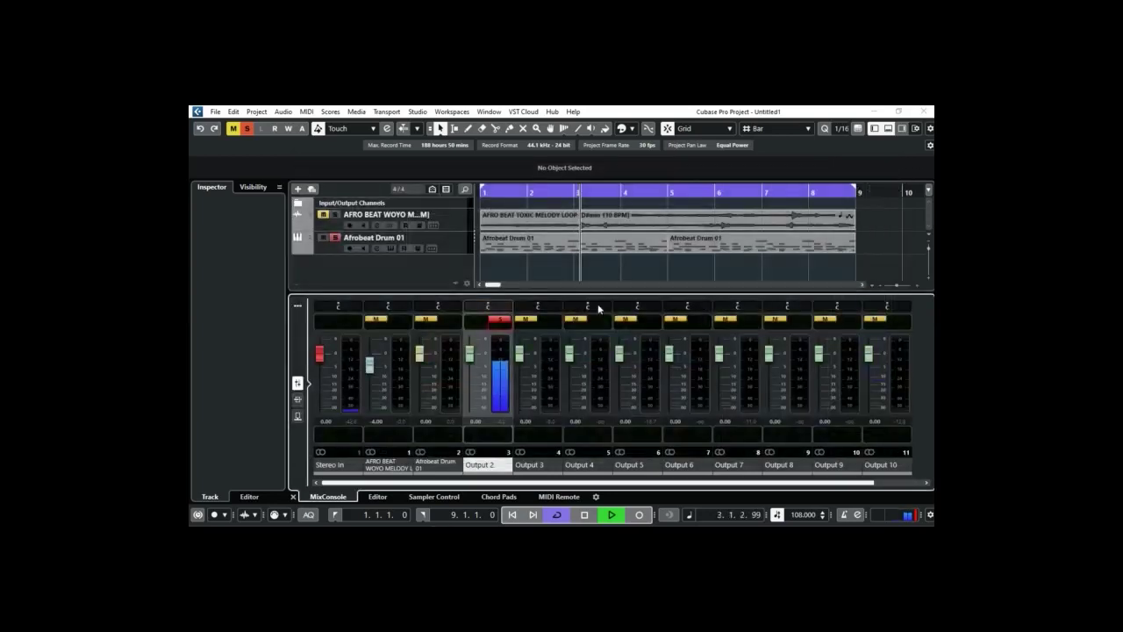
- Turn off Output 2's solo from its channel settings and close them to hear the full mix
left_click(503, 325)
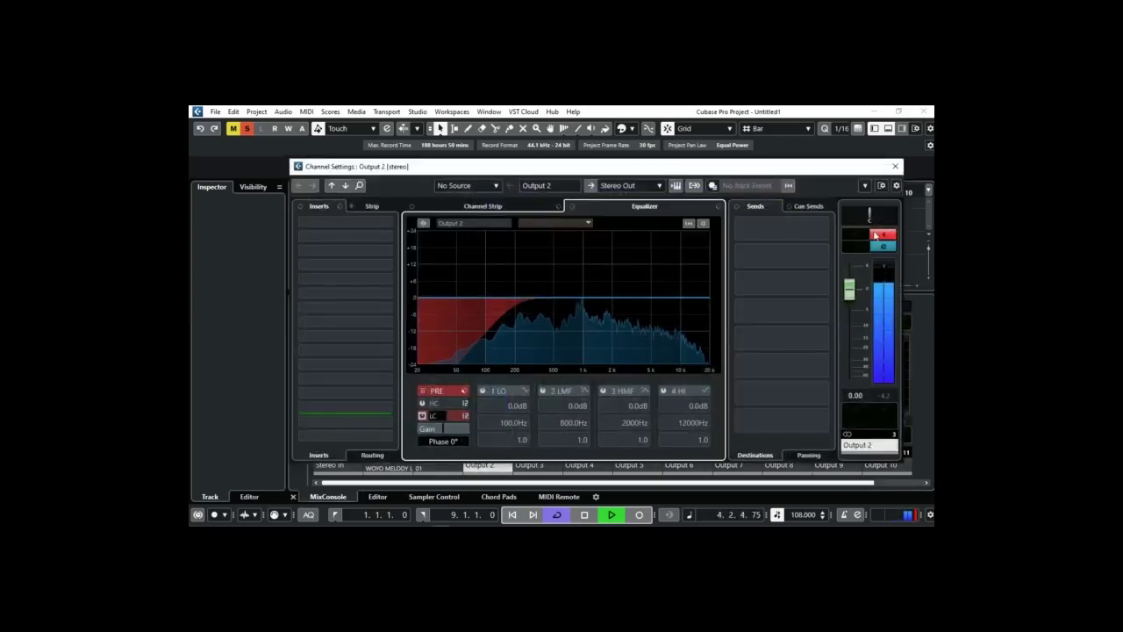
left_click(876, 235)
left_click(894, 167)
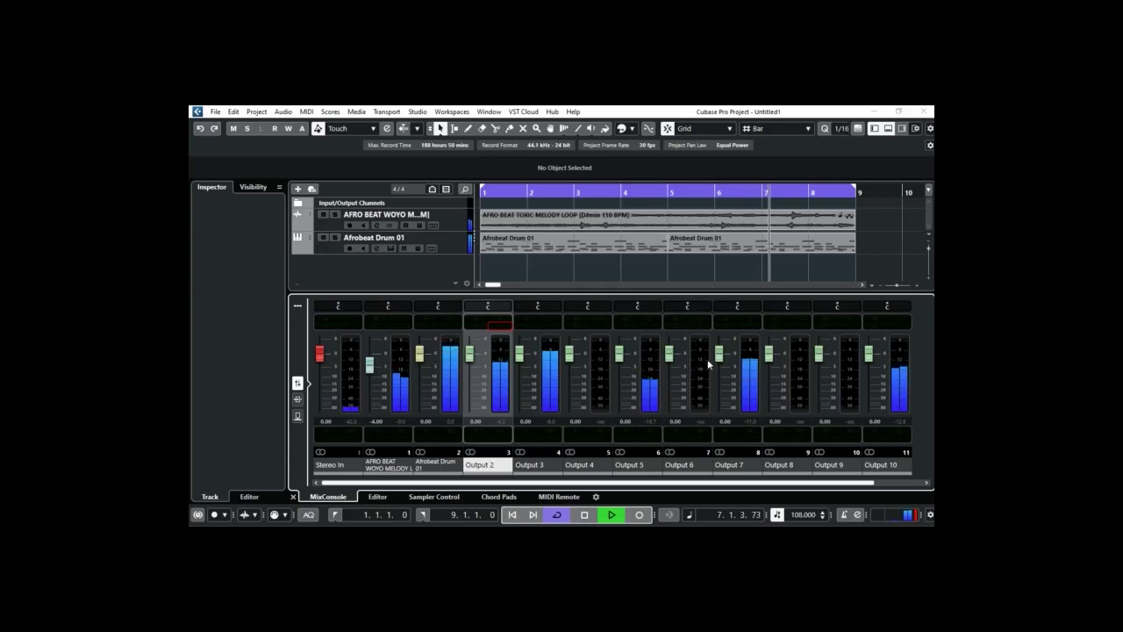
- Review the low-cut curve in Output 2's channel EQ and close the channel settings
left_click(503, 433)
left_click(477, 433)
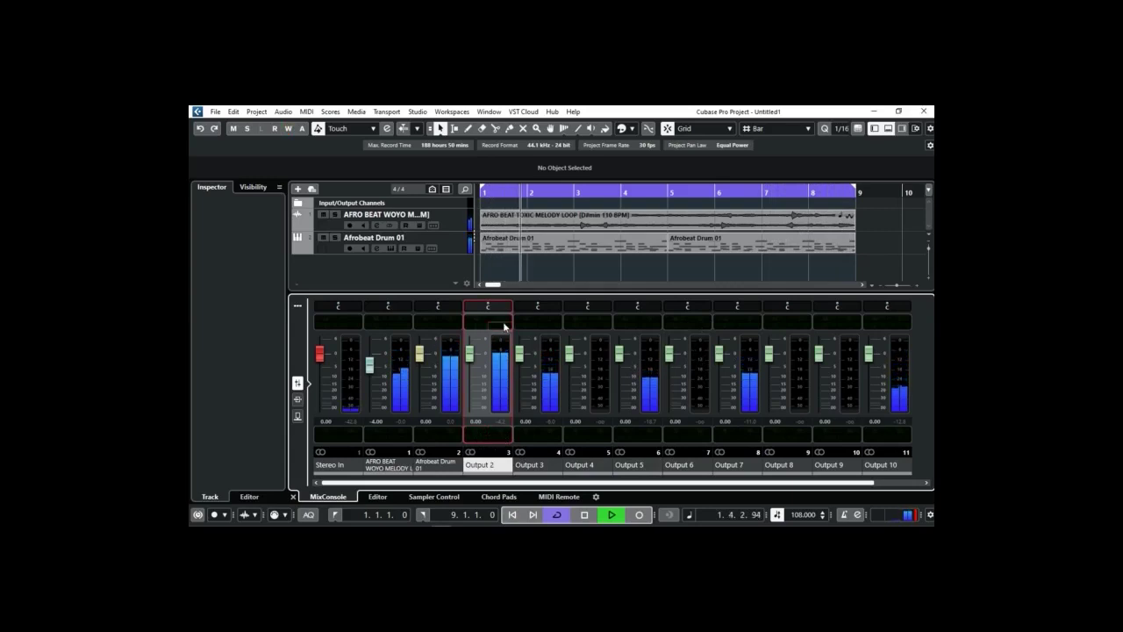
left_click(502, 323)
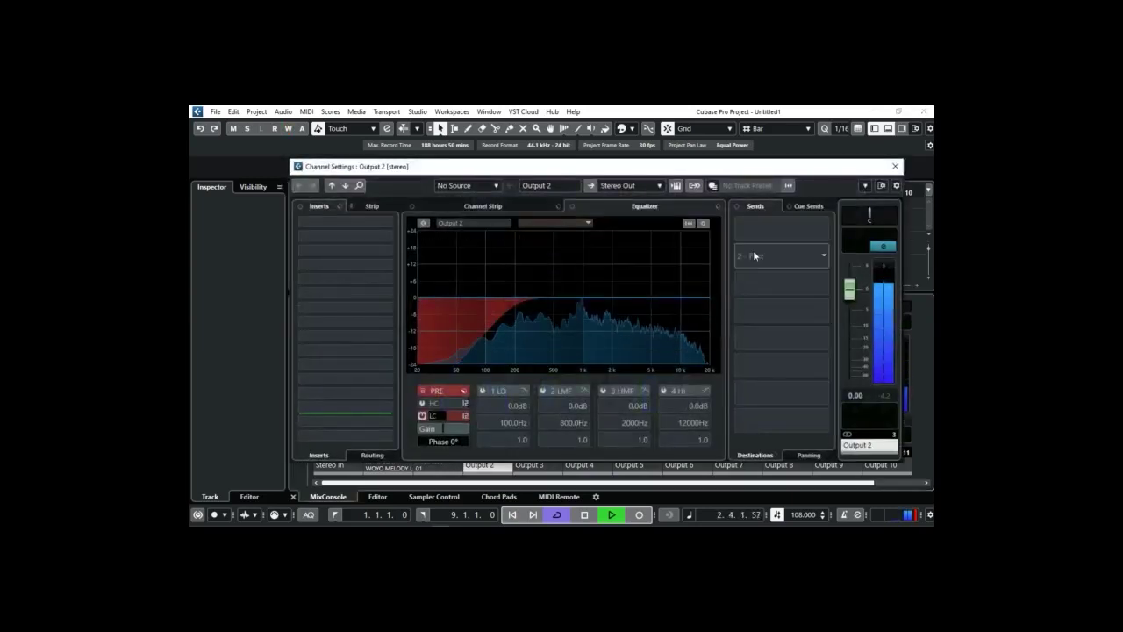
left_click(895, 166)
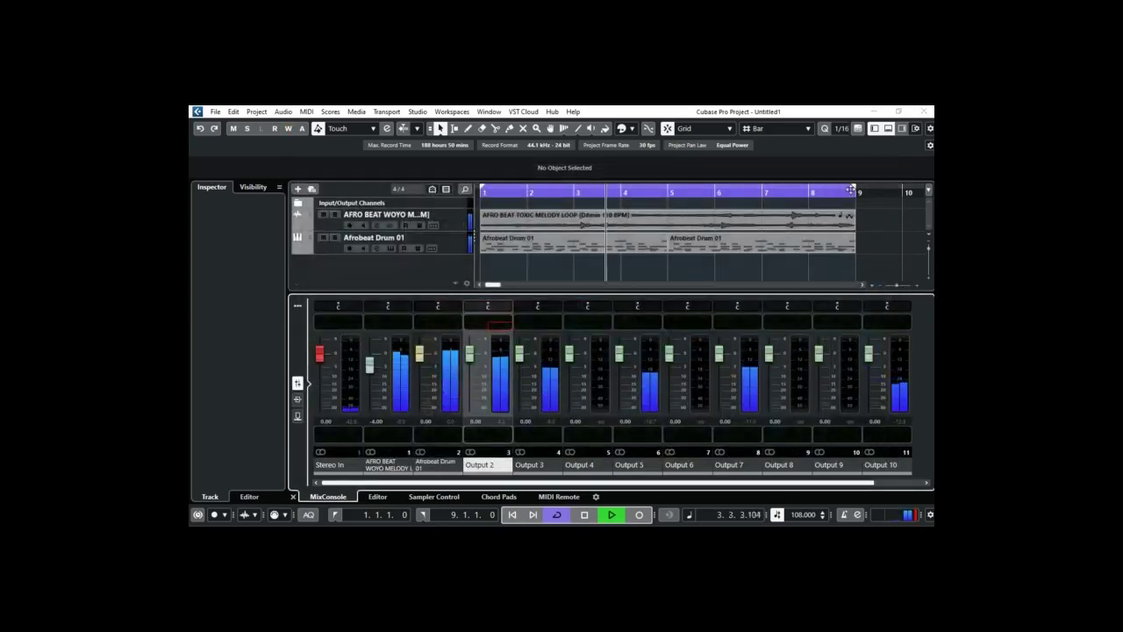
- Open the first Afrobeat Drum 01 MIDI part in the key editor, examine its note pattern, and hide the lower zone
left_click(516, 249)
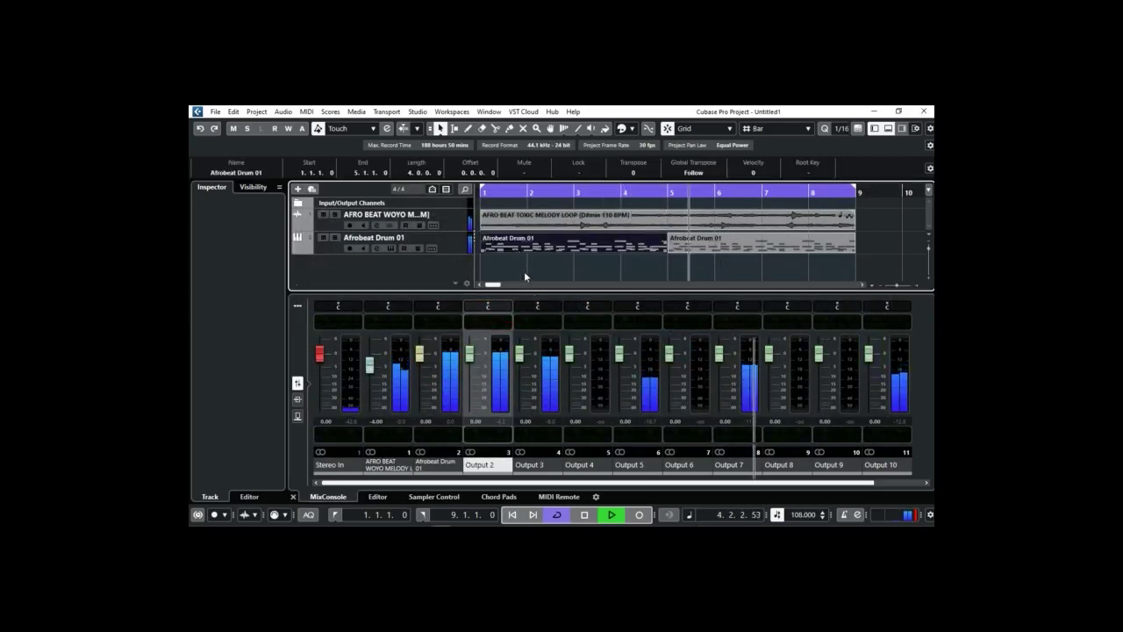
key("ctrl+e")
left_click_drag(358, 484, 354, 484)
scroll(580, 412, "down", 1)
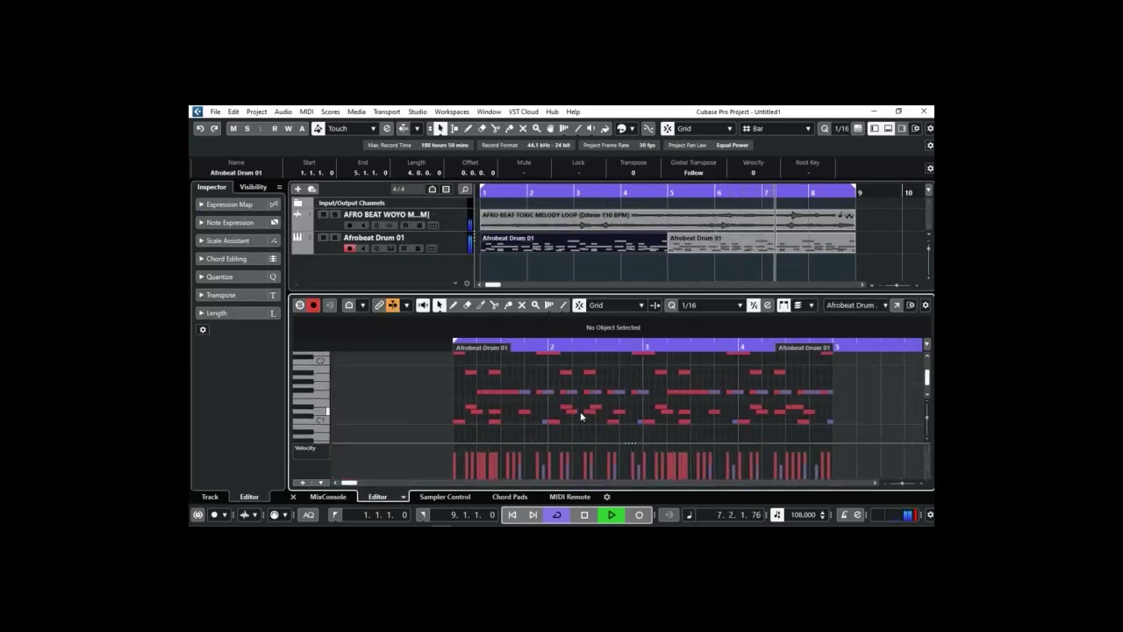
left_click(454, 350)
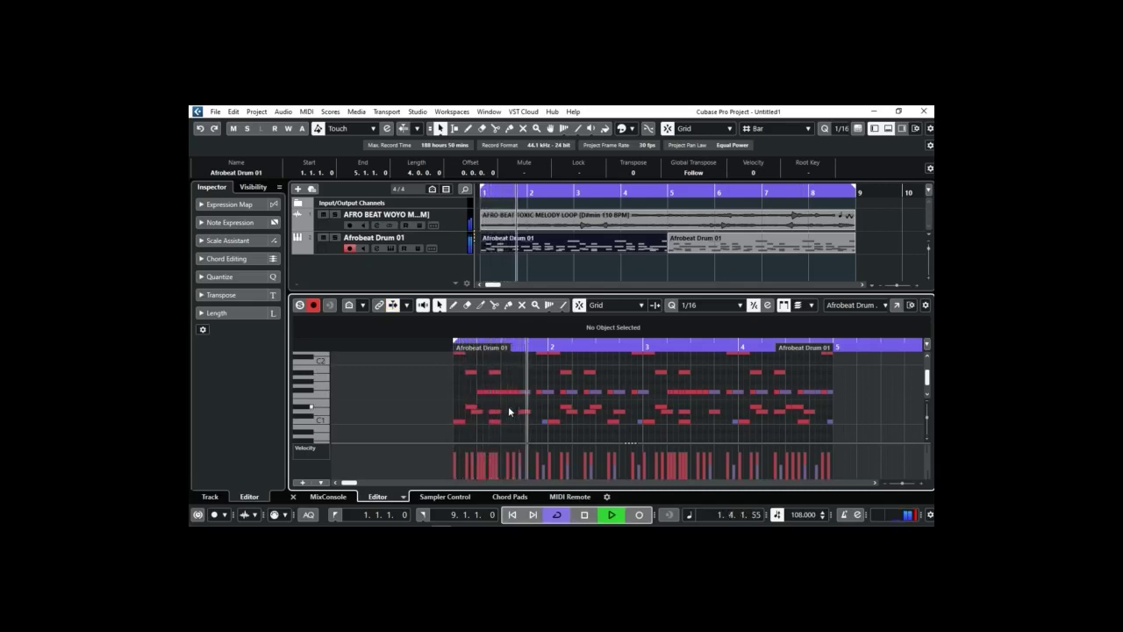
key("space")
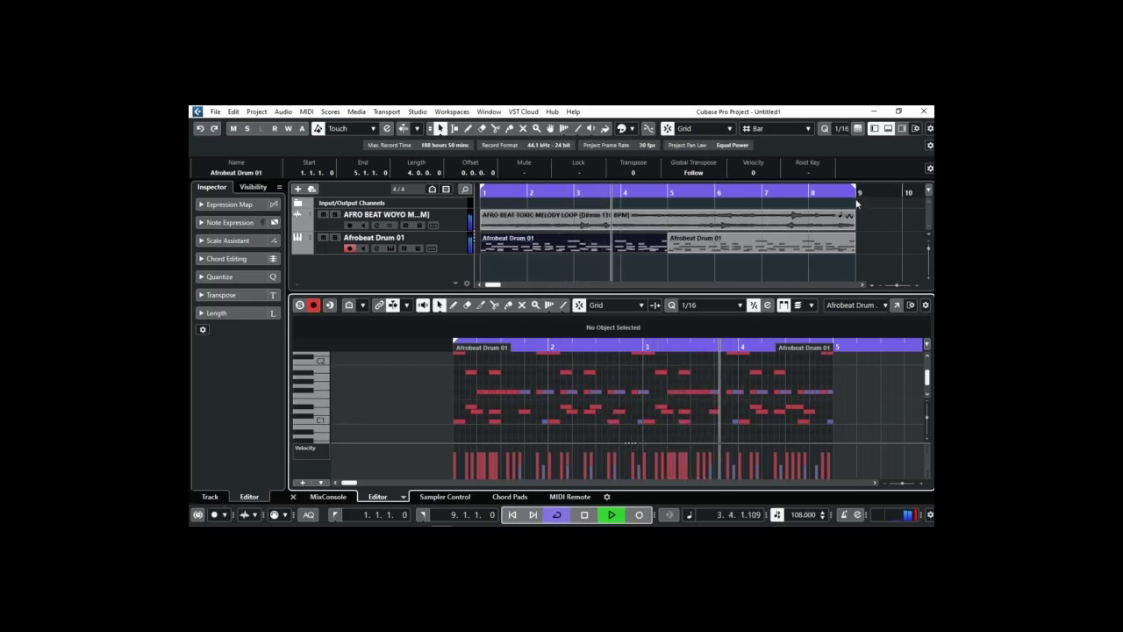
left_click(888, 129)
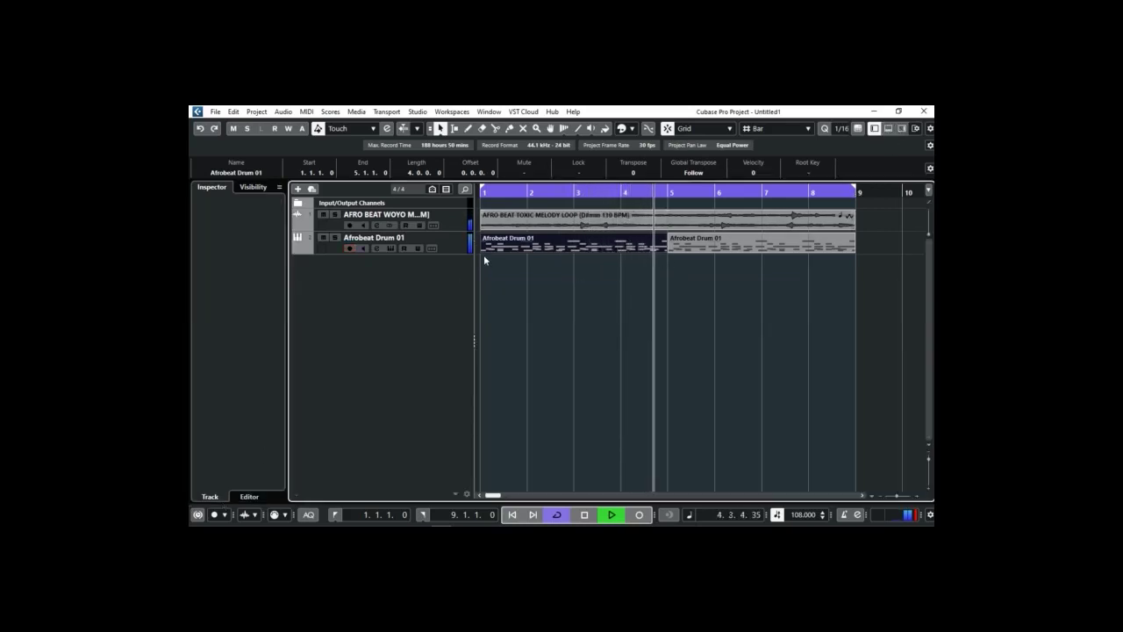
- Bring the MixConsole back into the lower zone and select the Afrobeat Drum 01 track
left_click(449, 242)
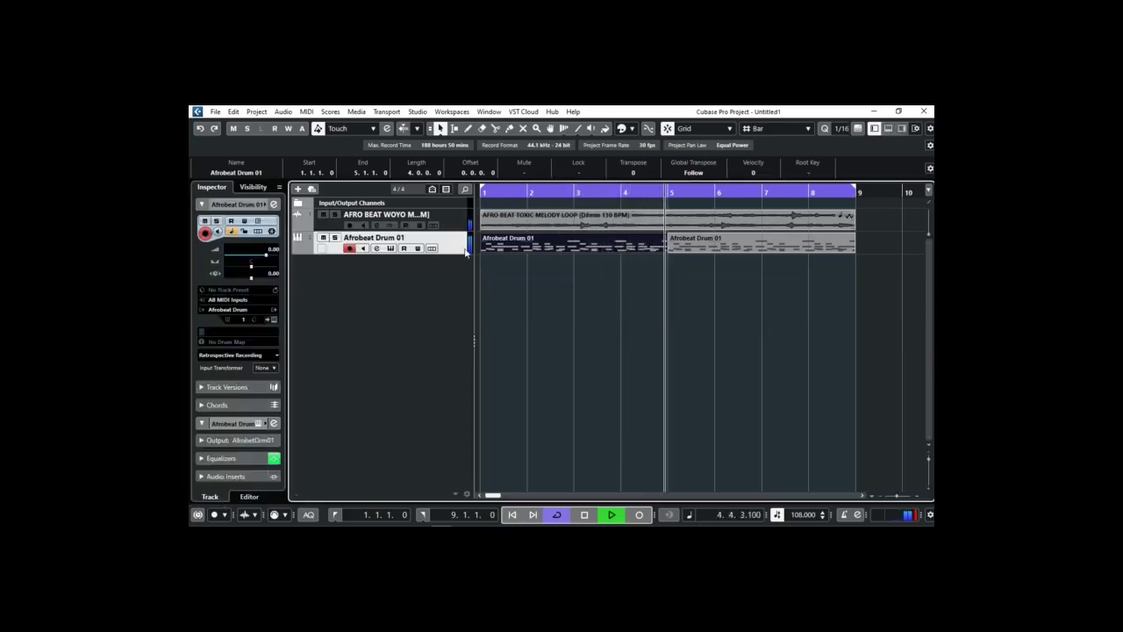
left_click(887, 129)
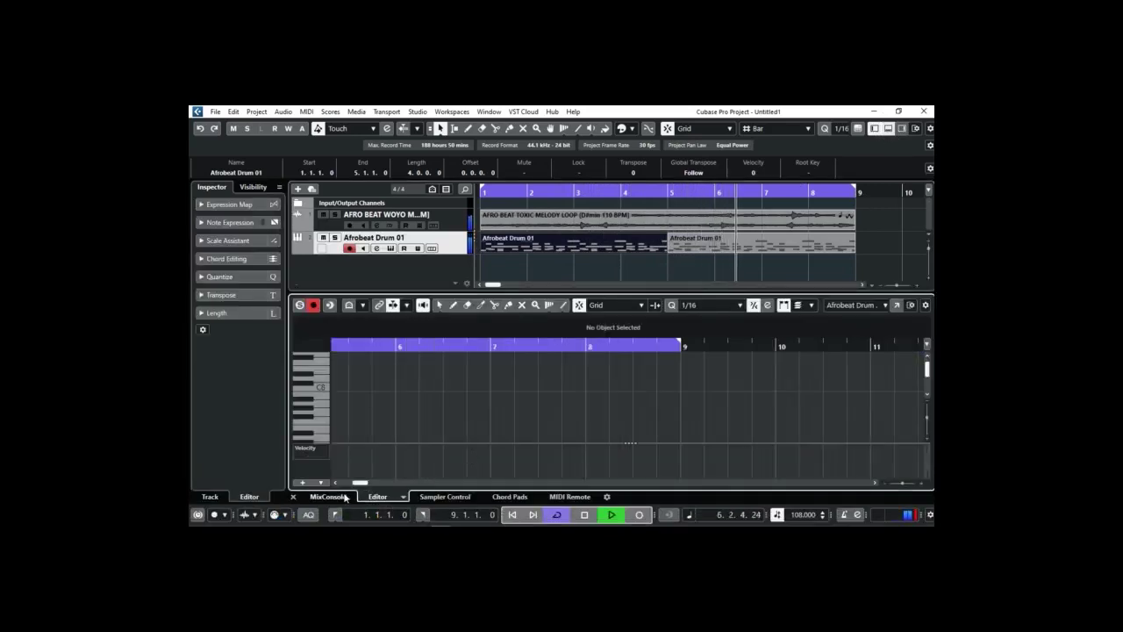
left_click(347, 497)
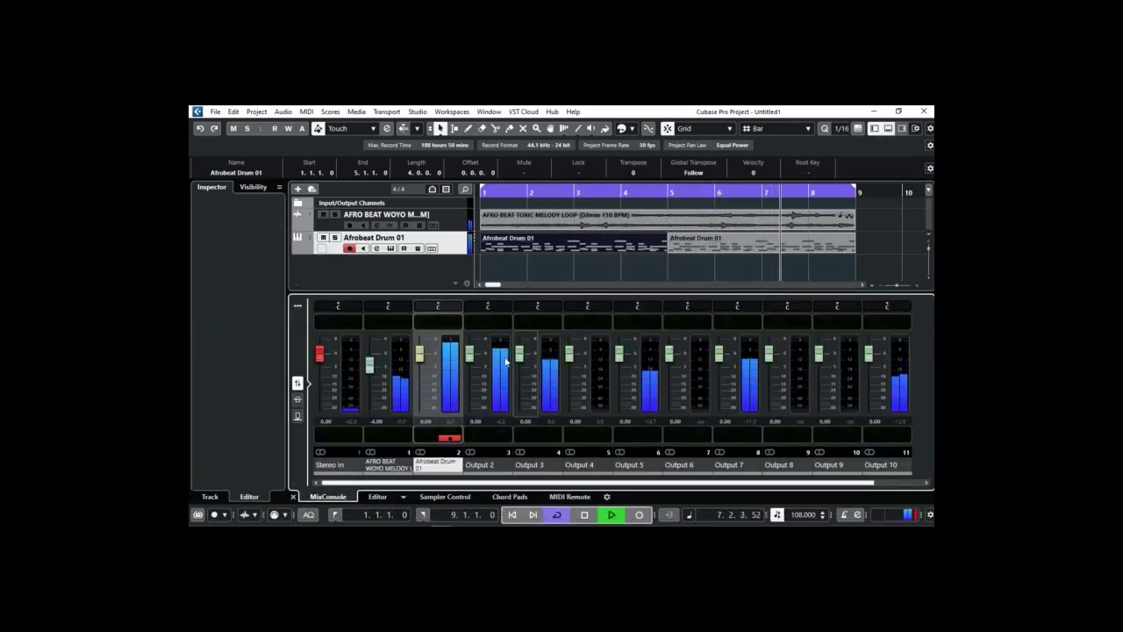
left_click(457, 226)
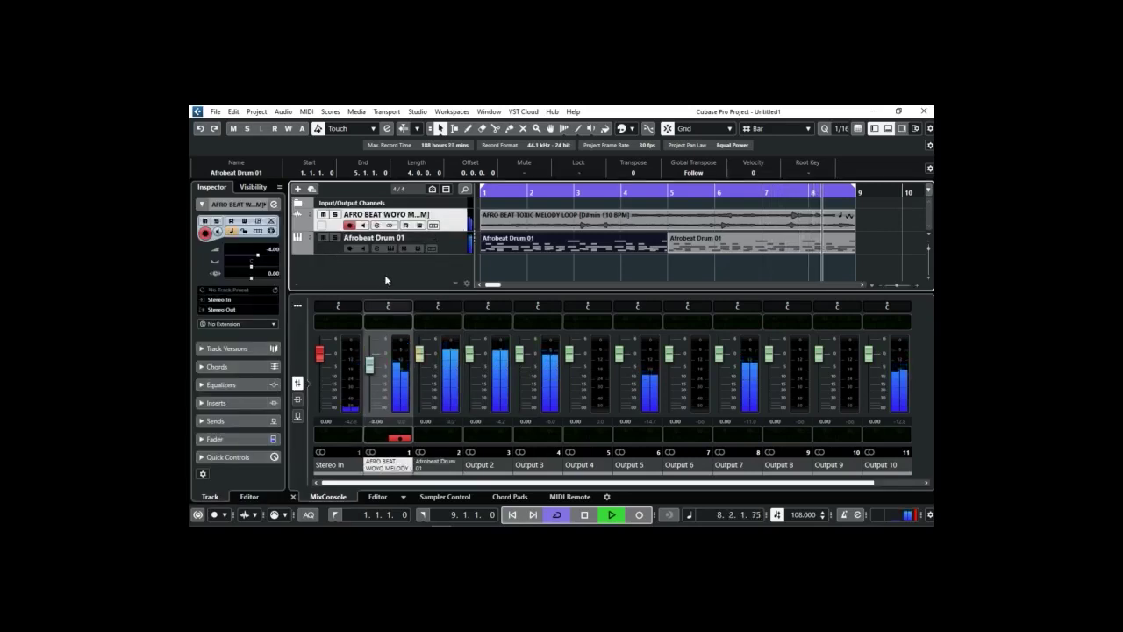
left_click(458, 253)
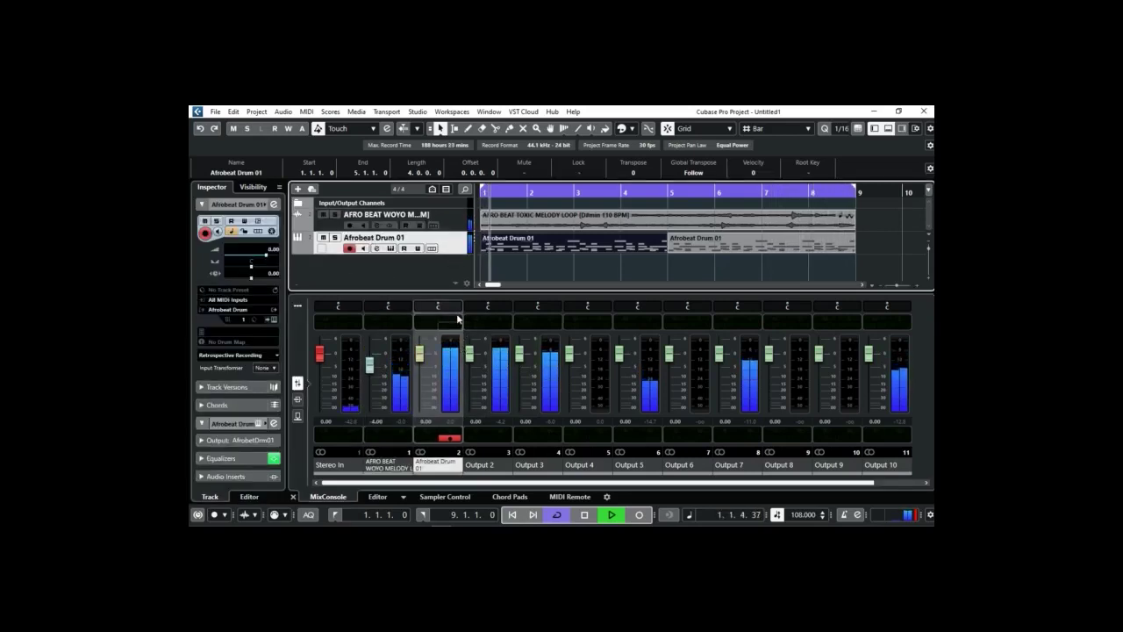
- Open the Afrobeat Drum instrument, reposition its window, and load the preset 16. Amaka
left_click(388, 253)
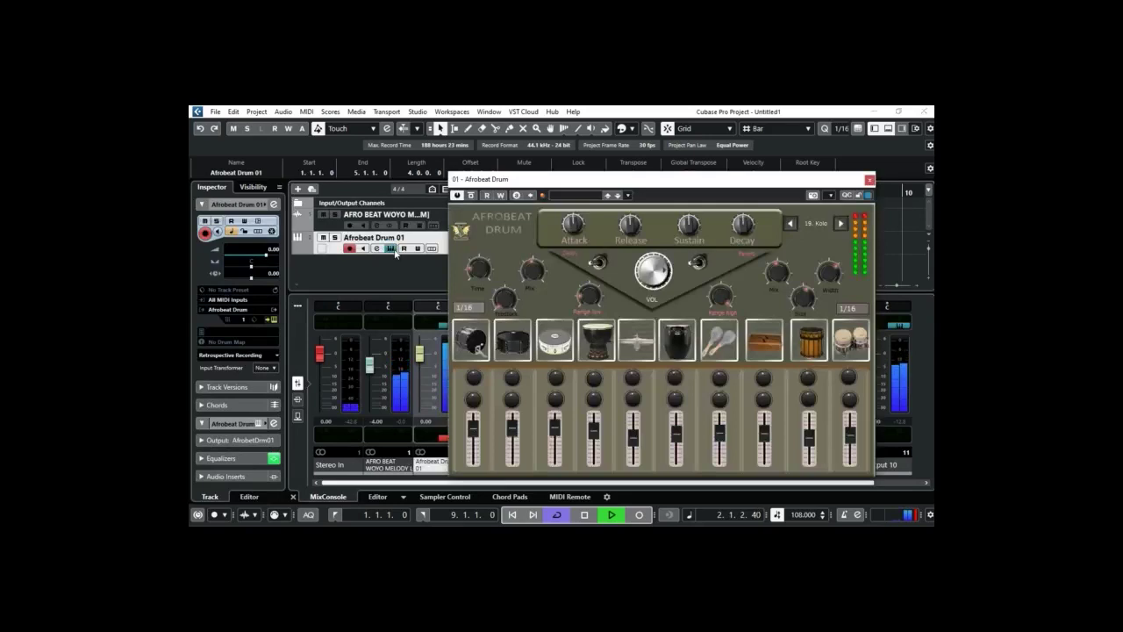
left_click_drag(581, 177, 608, 139)
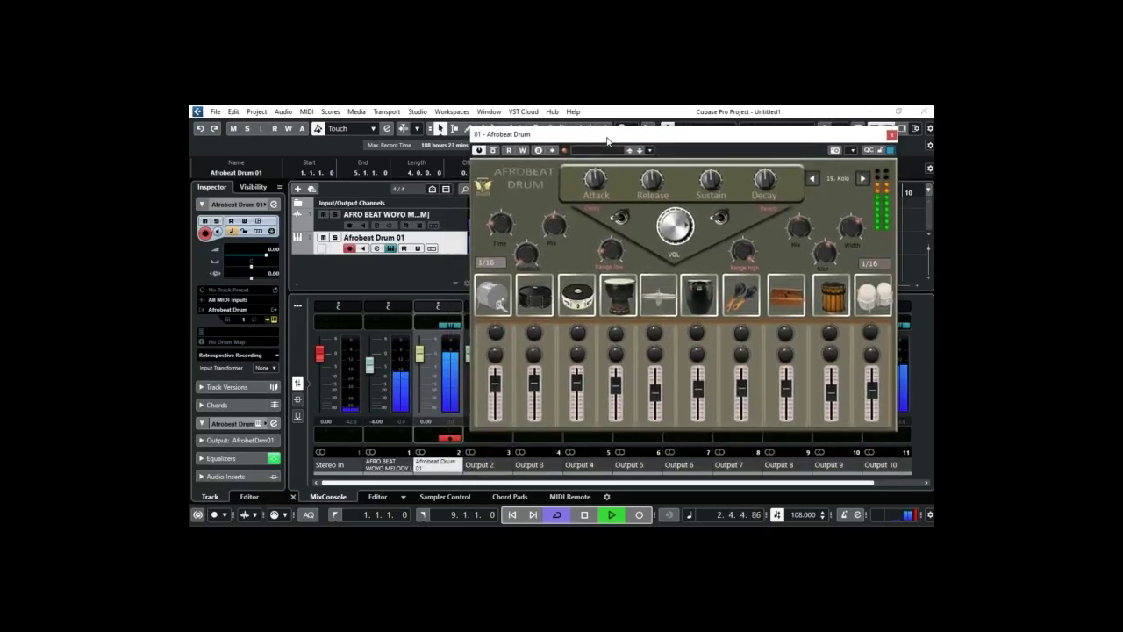
left_click(825, 182)
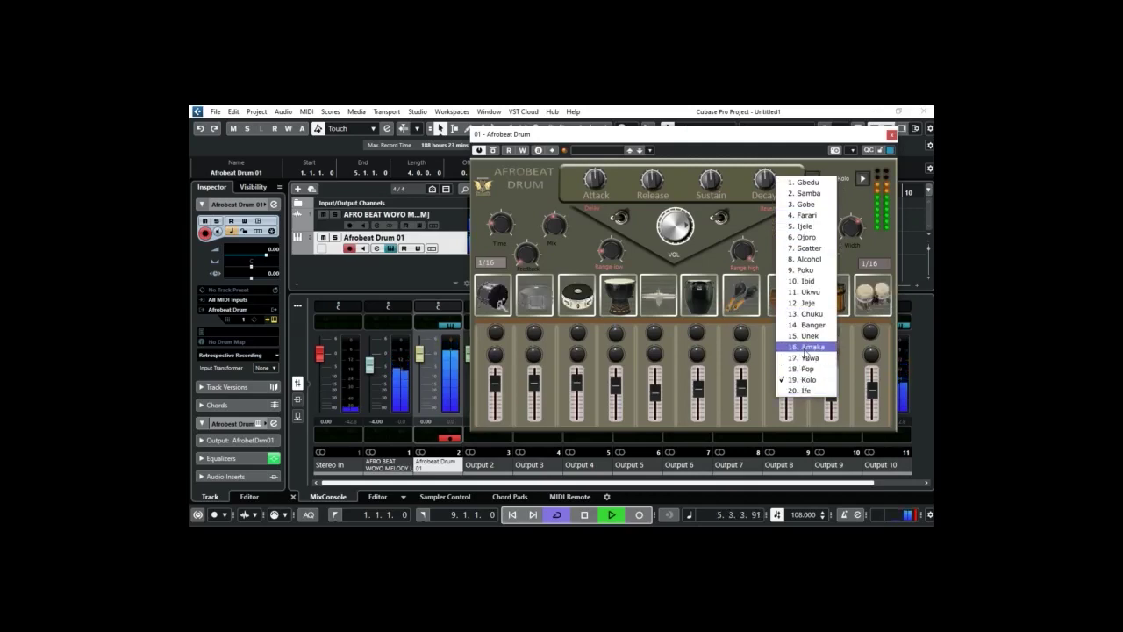
left_click(805, 347)
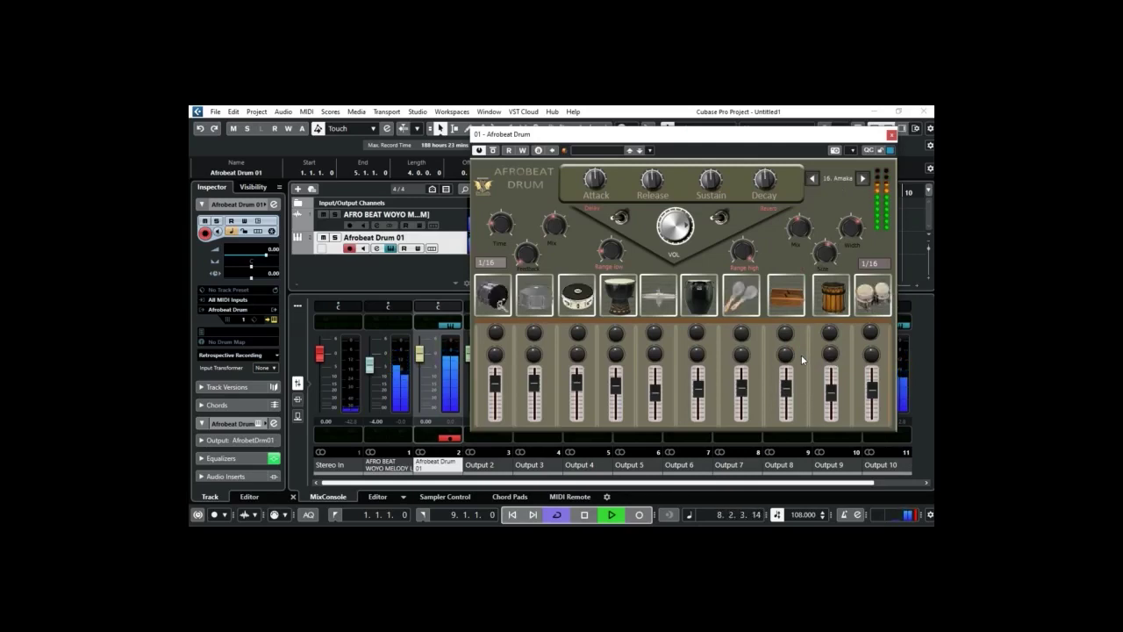
- Audition the Afrobeat Drum presets 11. Ukwu and 6. Ojoro against the playing loop
left_click(838, 179)
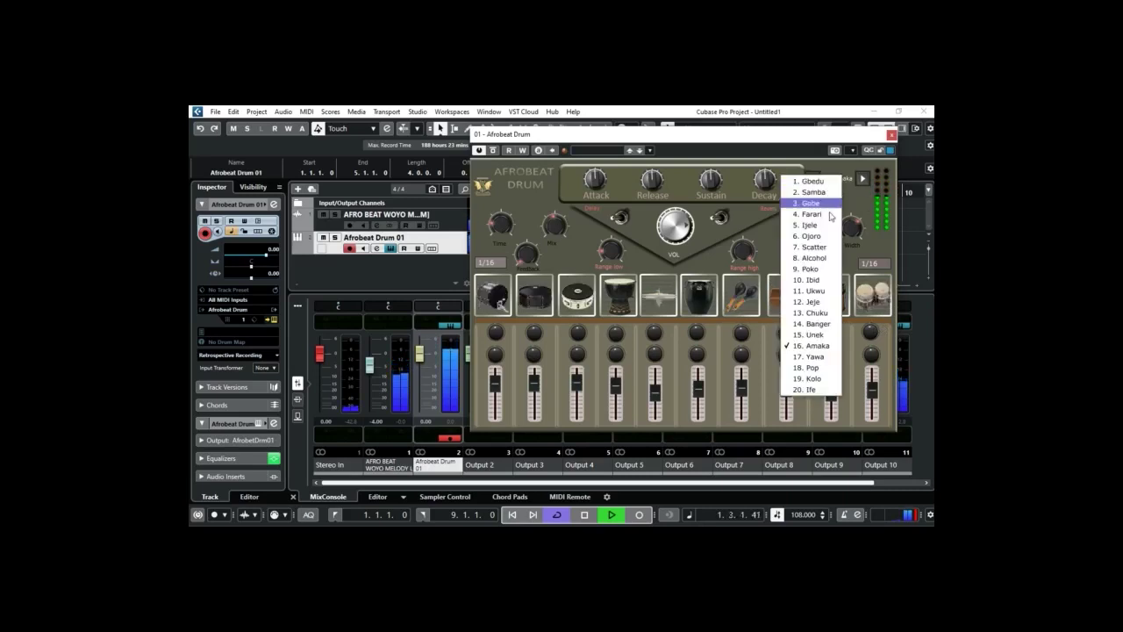
left_click(813, 290)
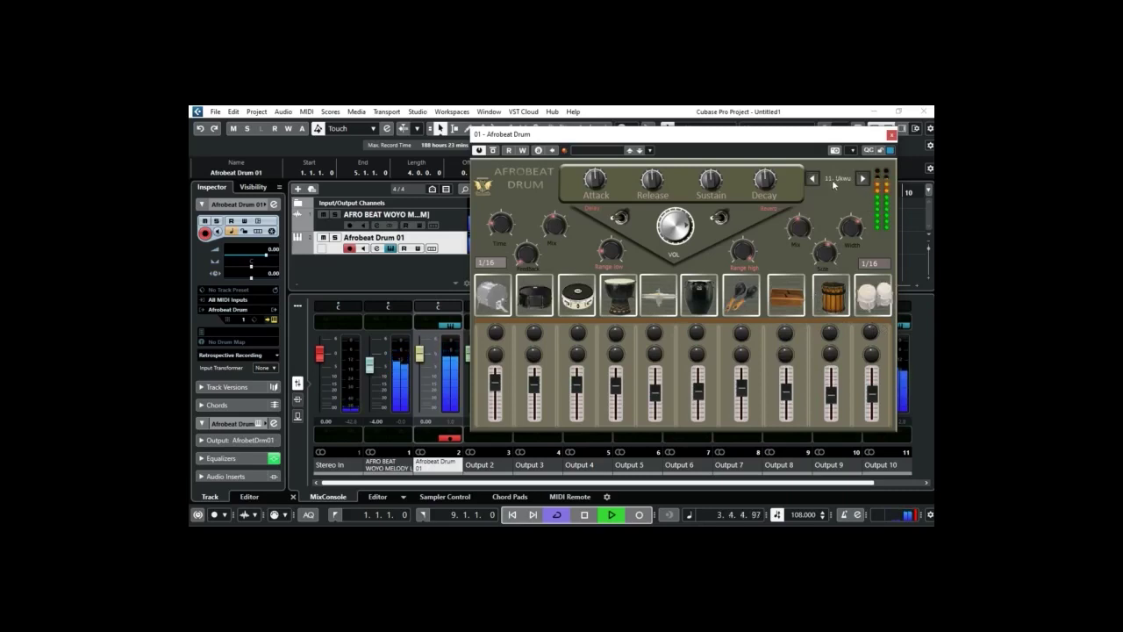
left_click(835, 181)
left_click(803, 243)
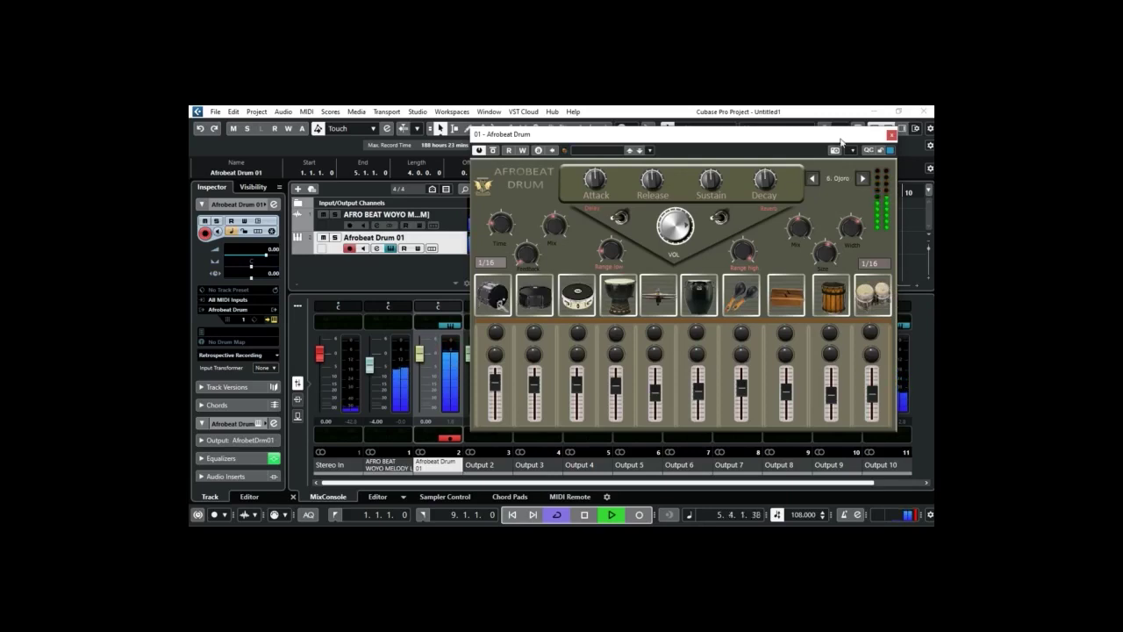
- Load the preset 2. Samba in Afrobeat Drum, close the instrument window, and deselect the MIDI part
left_click(835, 179)
left_click(825, 192)
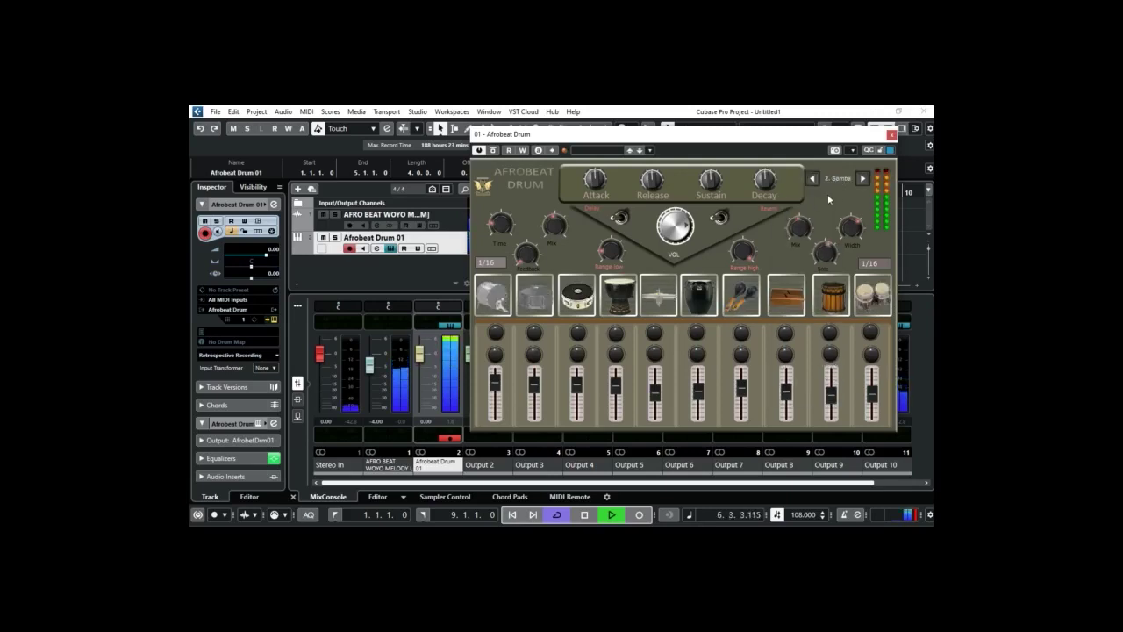
left_click(891, 136)
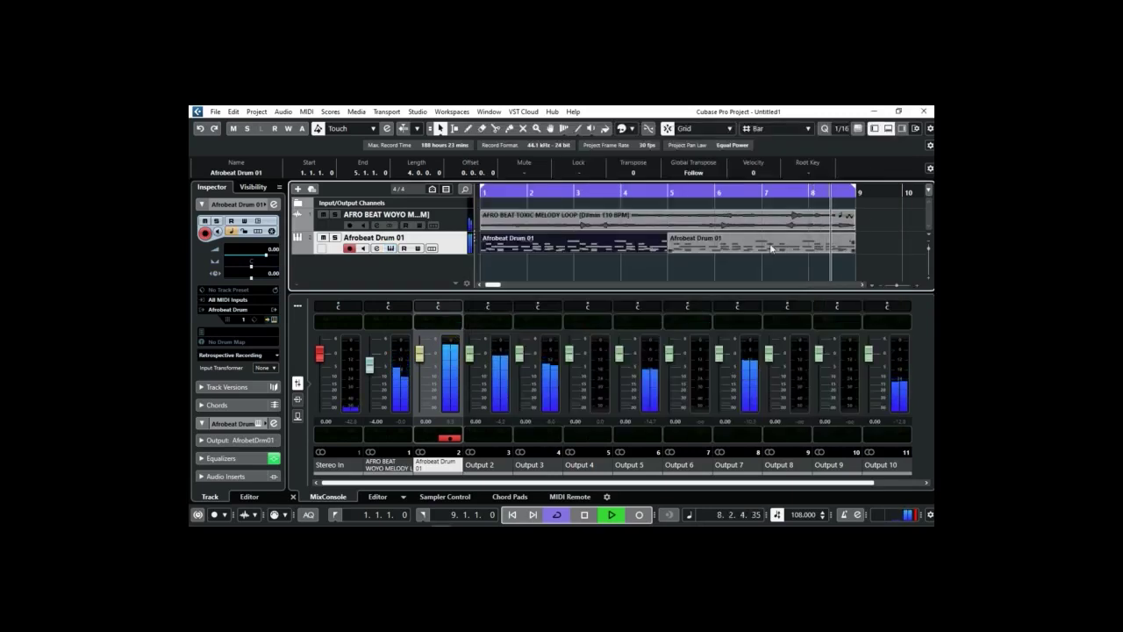
left_click(672, 262)
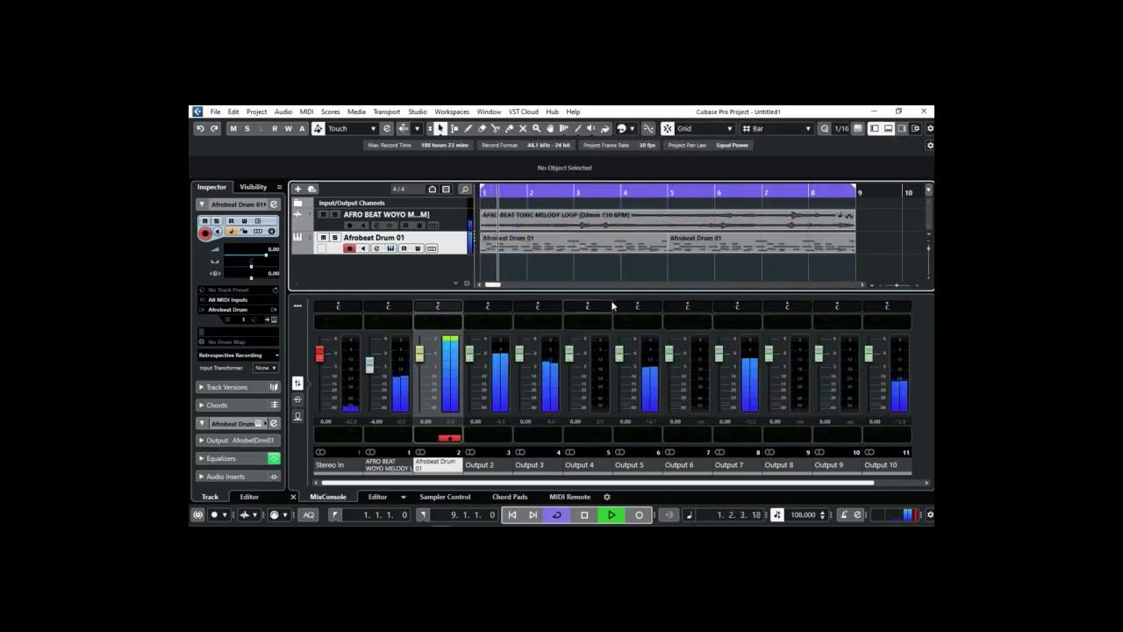
- Set Afrobeat Drum 01's level to -2.28 dB and its EQ's HMF to 0.6 dB at 107.8 Hz and LO to 0.6 dB at 628.4 Hz
left_click_drag(421, 355, 422, 368)
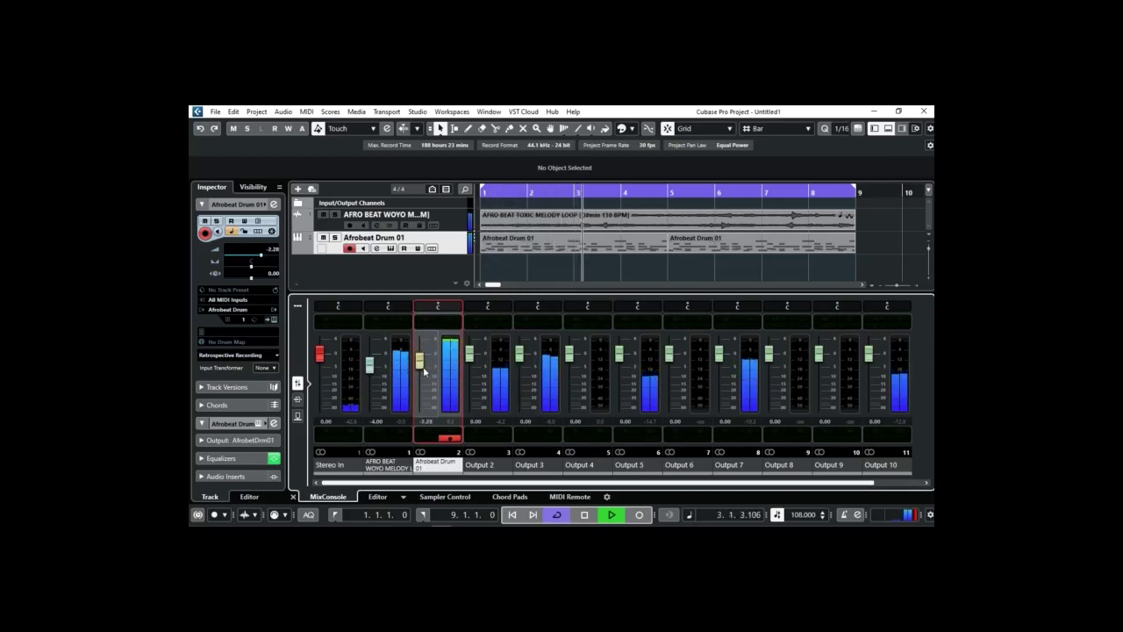
left_click(448, 327)
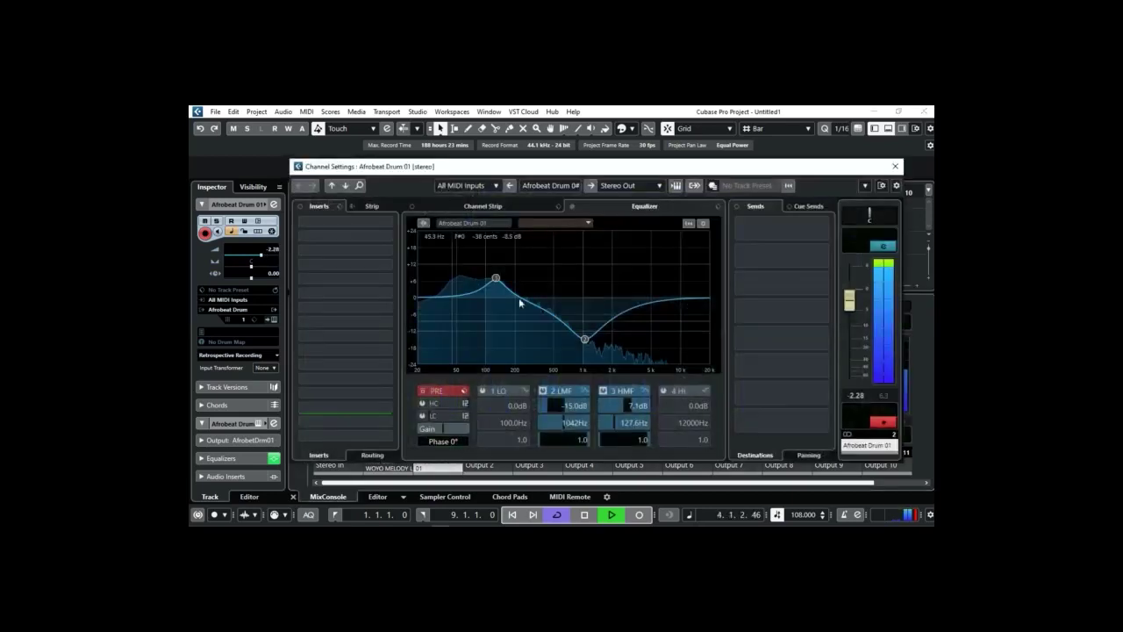
left_click_drag(497, 279, 490, 298)
left_click_drag(579, 337, 563, 289)
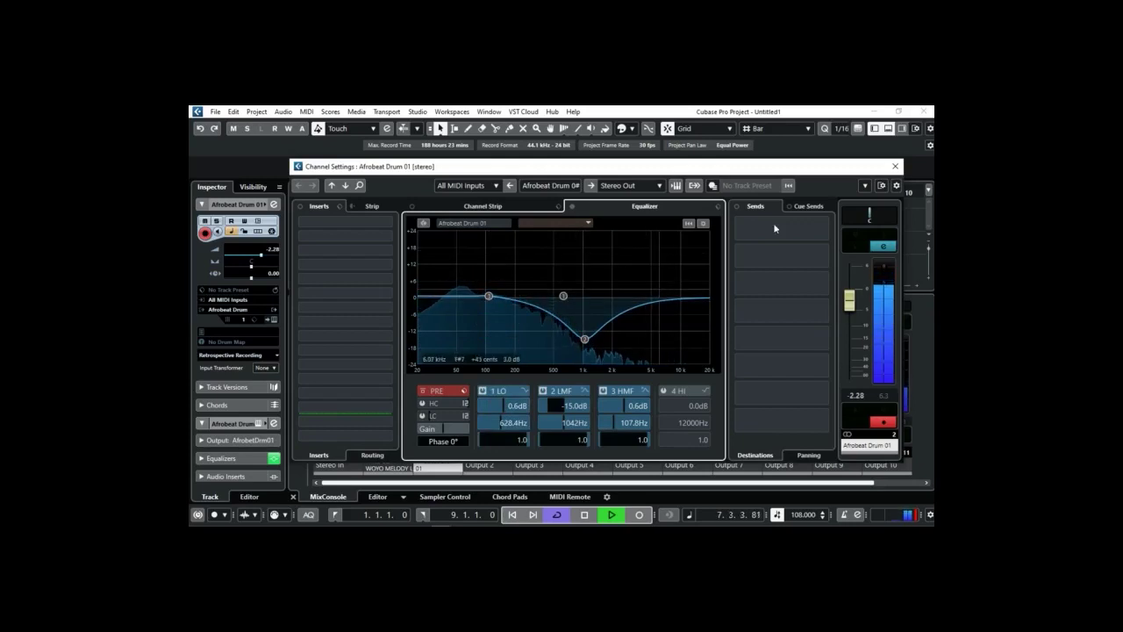
left_click(894, 166)
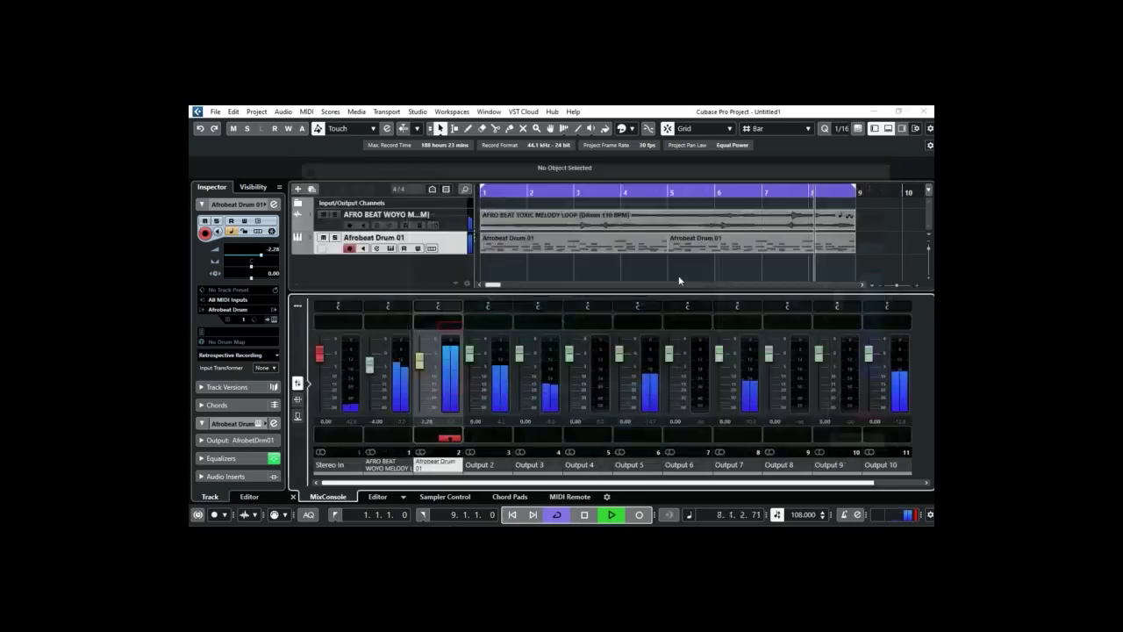
- Solo Output 2, boost its channel EQ's HMF band by 6.3 dB at 2683 Hz, and close the channel settings
left_click(507, 319)
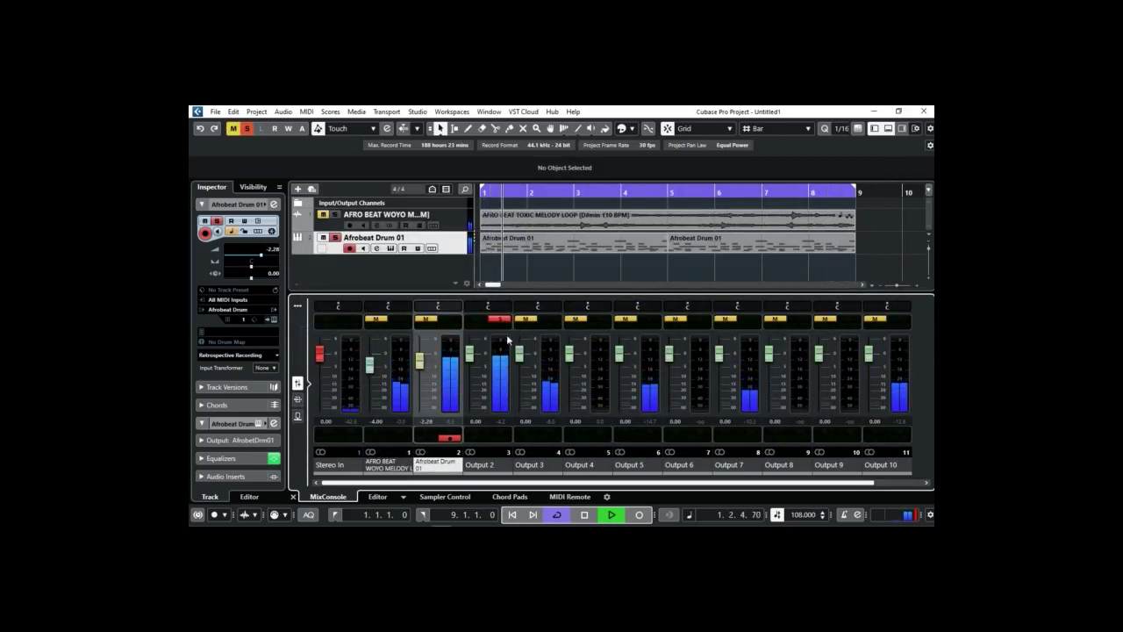
key("e")
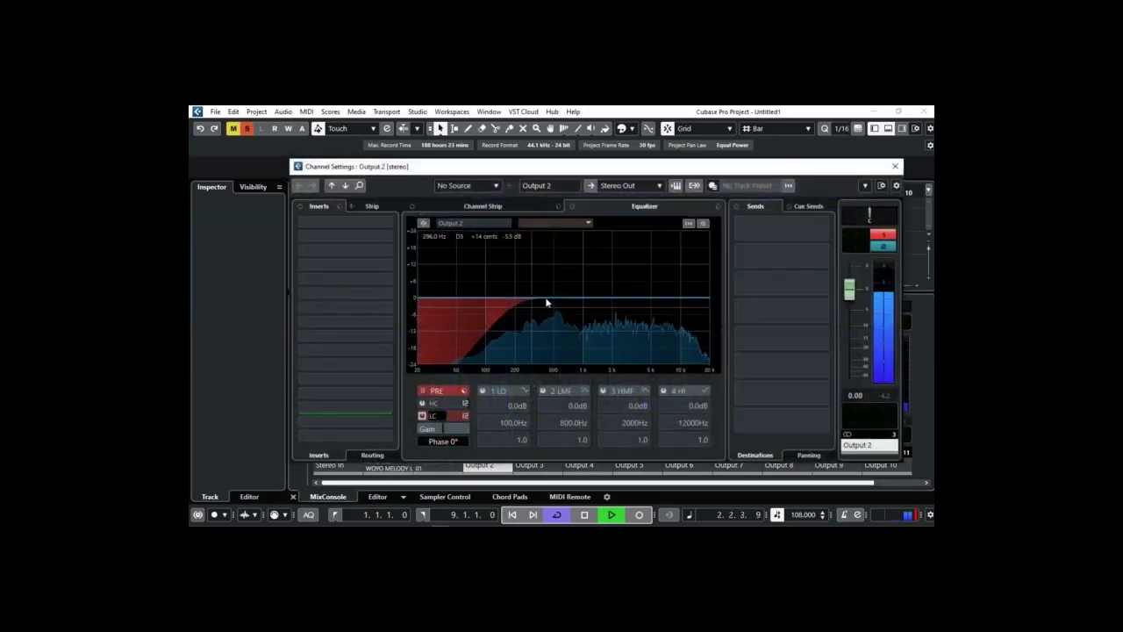
left_click_drag(632, 294, 622, 282)
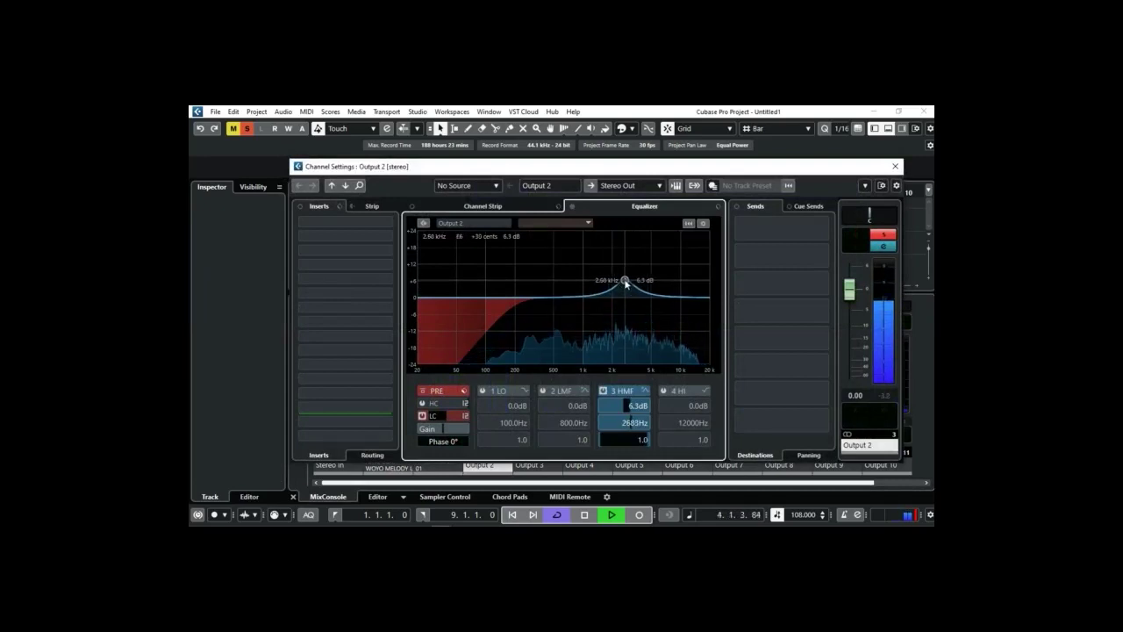
left_click(895, 166)
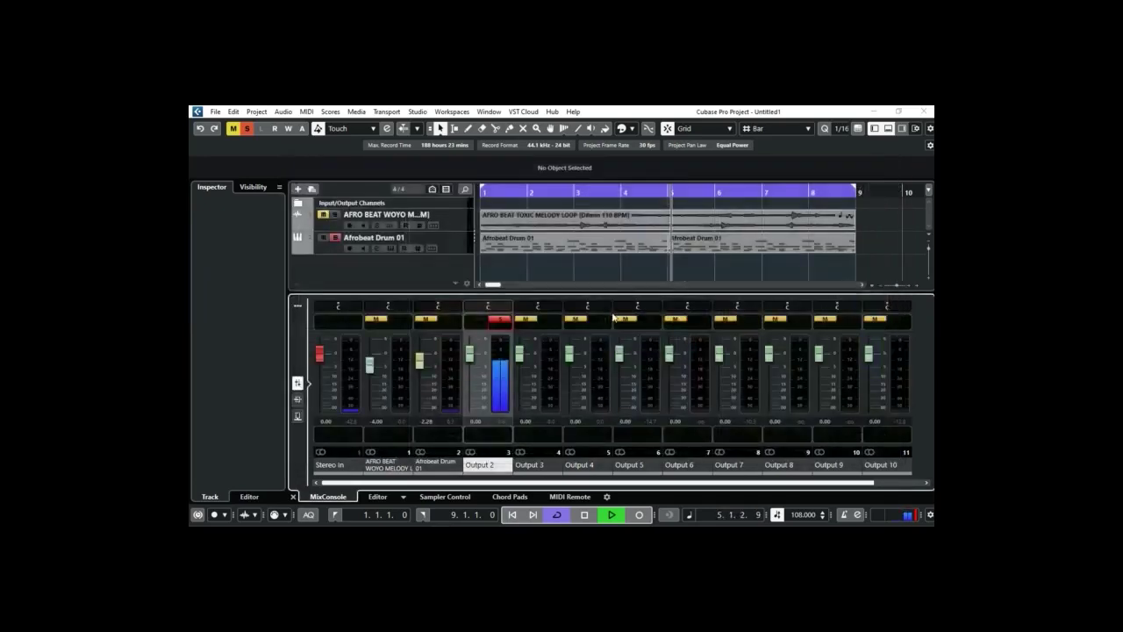
- Solo Output 3 in the mixer, examine its channel equalizer, and close the channel settings
left_click(550, 319)
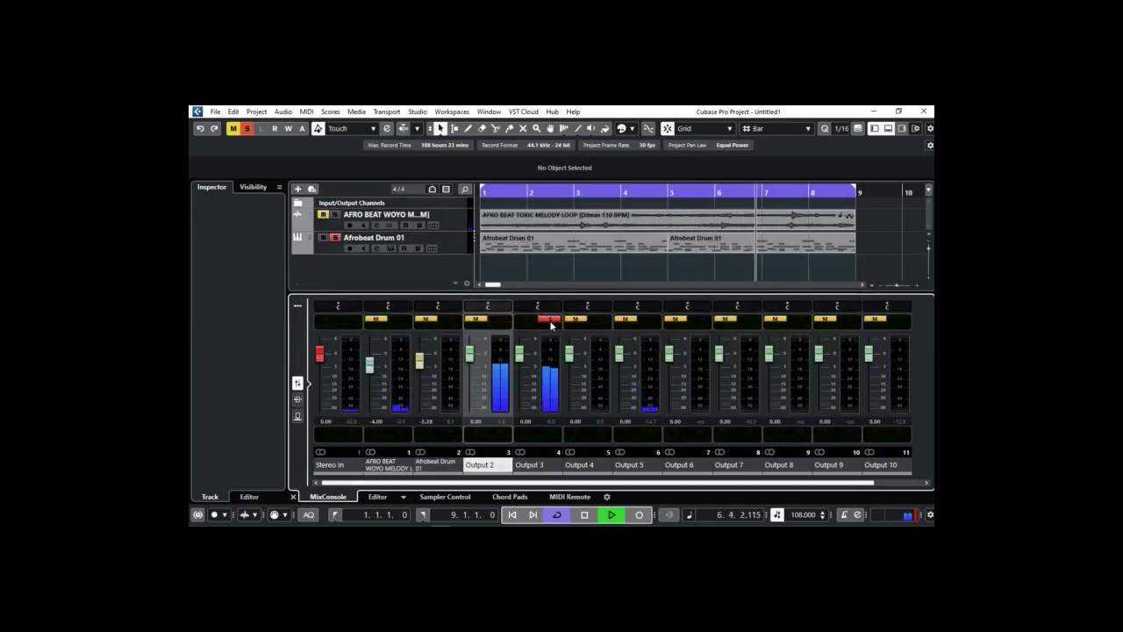
left_click(552, 324)
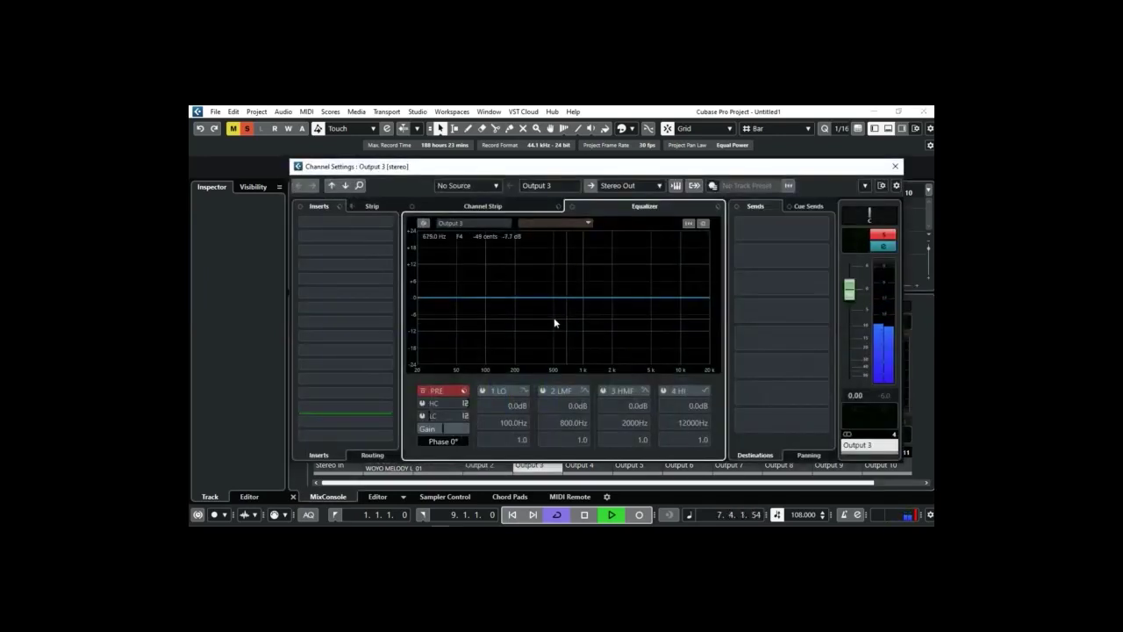
left_click(895, 166)
- Audition Outputs 4 to 7 by switching their solos one after another, finishing with only Output 7 soloed
left_click(600, 319)
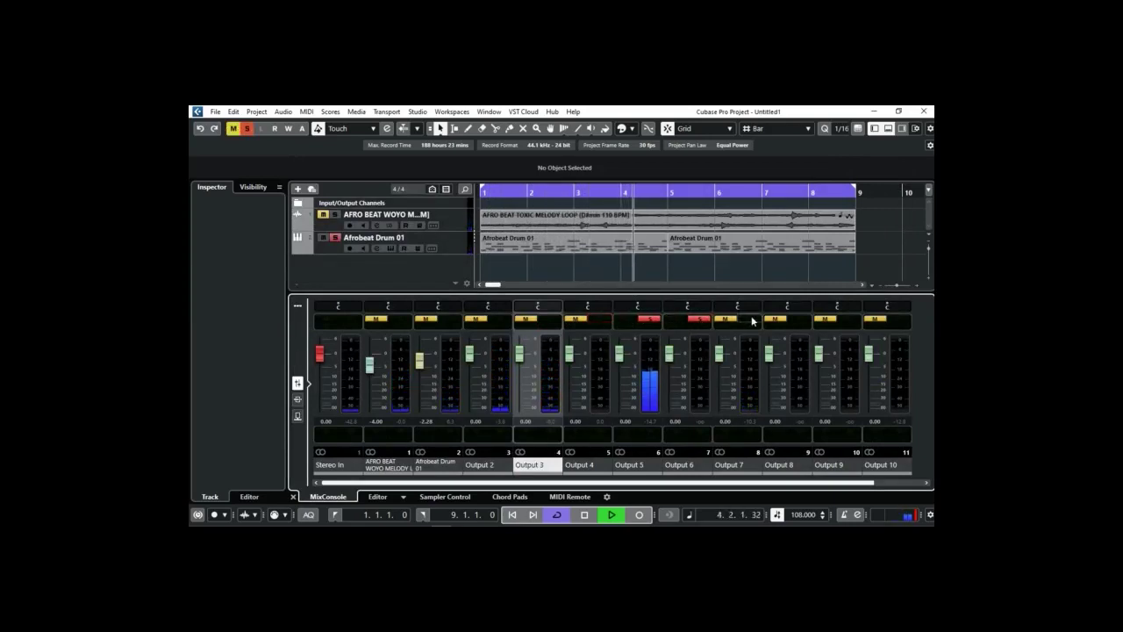
left_click(695, 320)
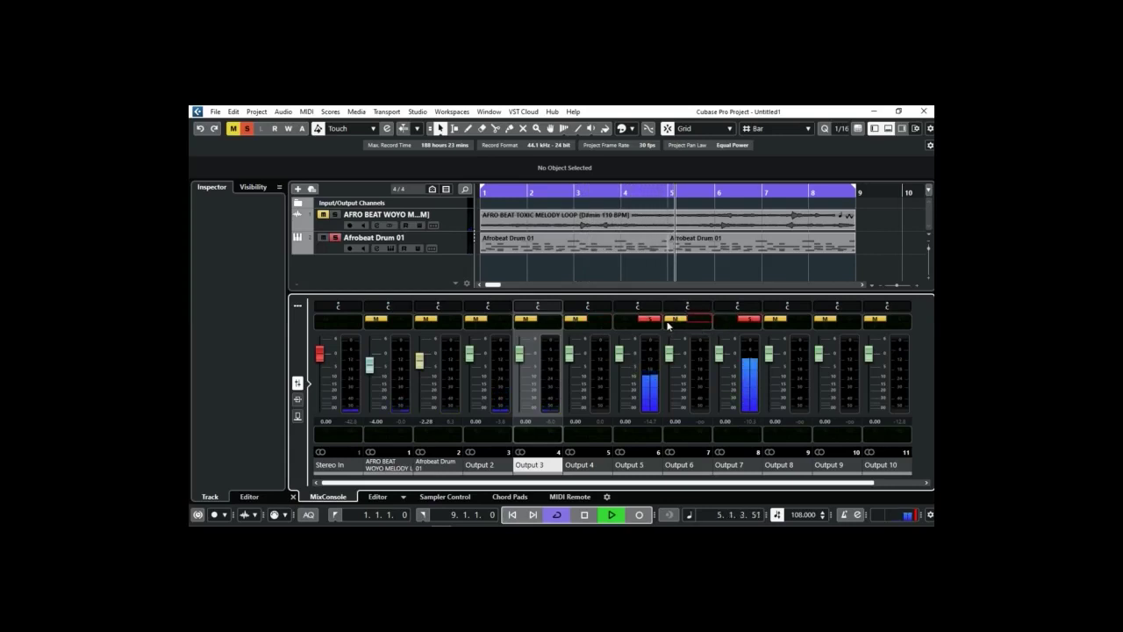
left_click(652, 320)
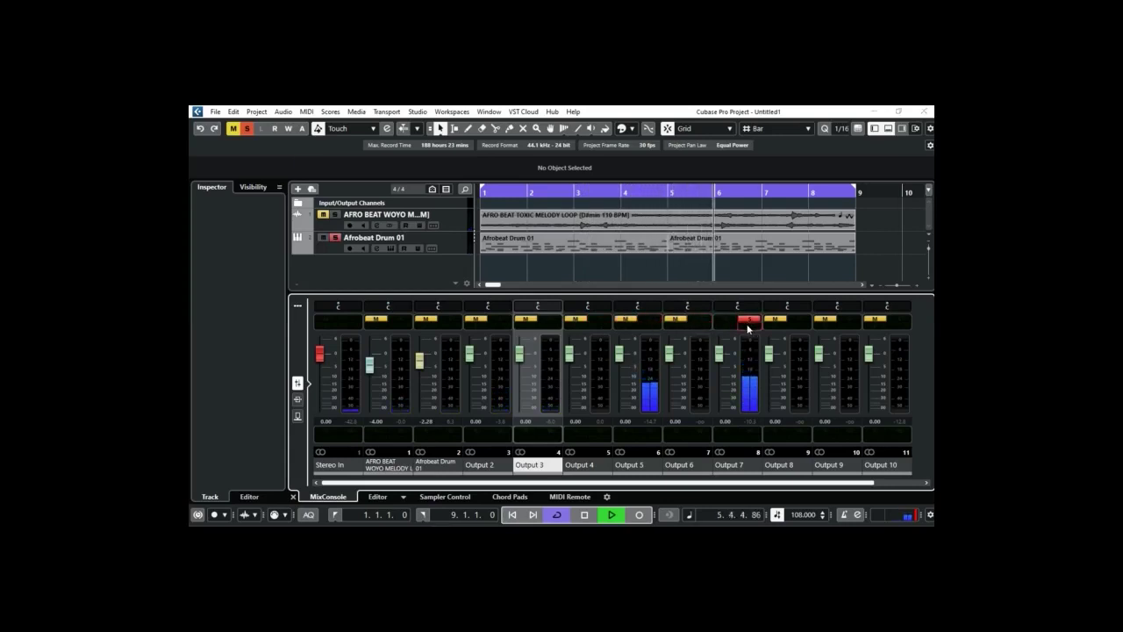
- Set Output 7's EQ HI band to 10.6 dB at 11018 Hz and its level to -1.29 dB, closing the settings and unsoloing it
left_click(748, 326)
left_click_drag(688, 297, 685, 267)
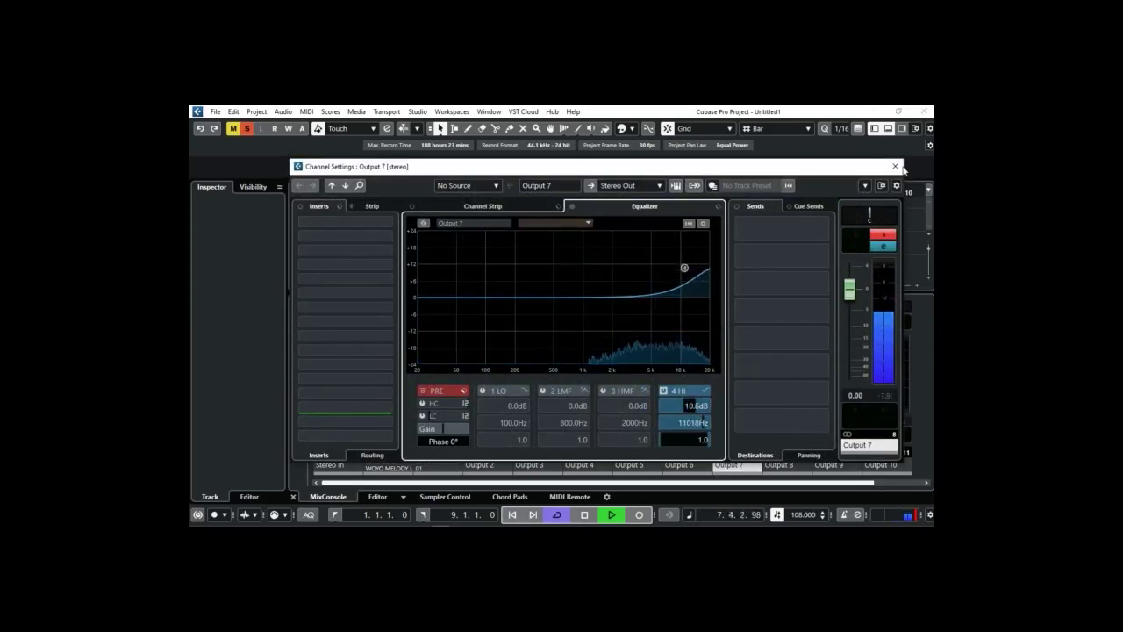
left_click_drag(850, 288, 850, 296)
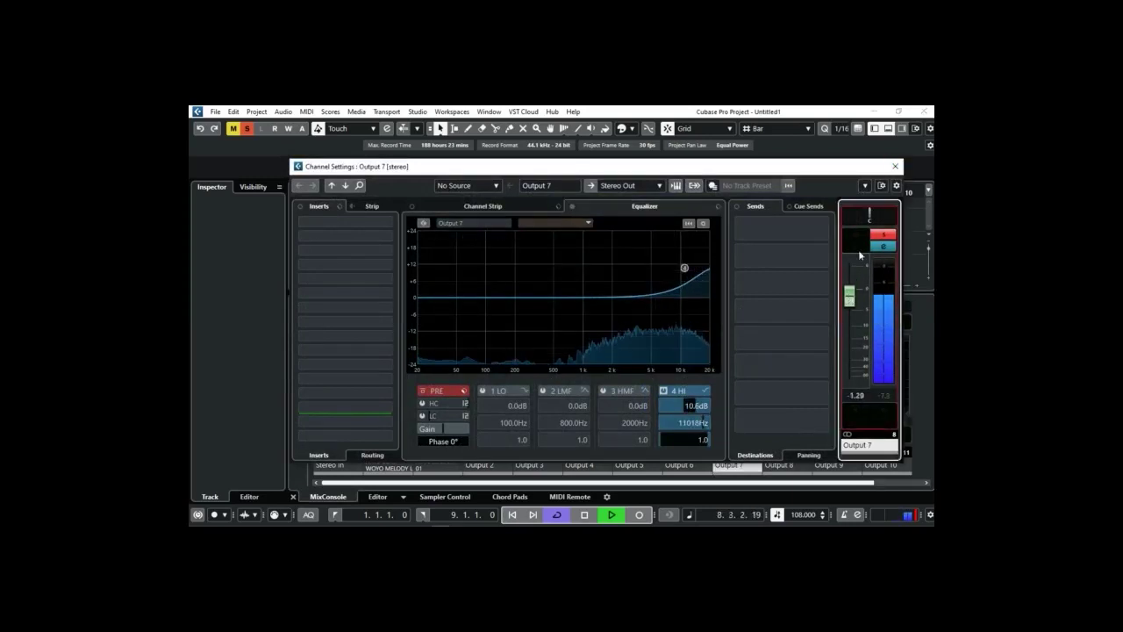
left_click(894, 166)
left_click(750, 320)
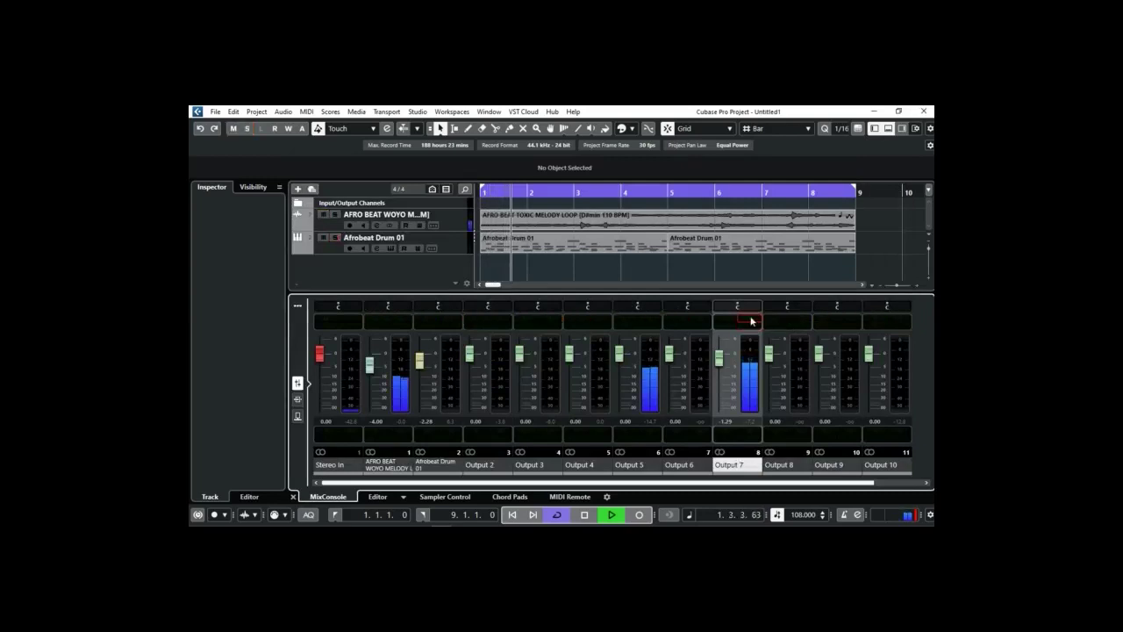
- Replace the mixer with the Key Editor showing the first Afrobeat Drum 01 part's notes, and stop playback
left_click(888, 128)
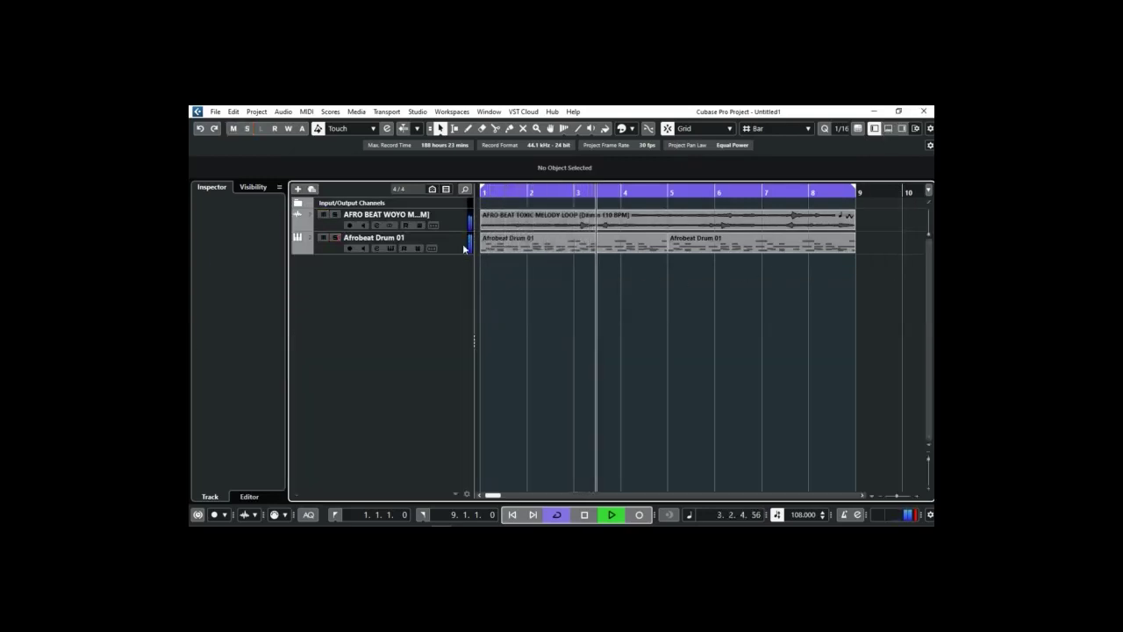
left_click(453, 259)
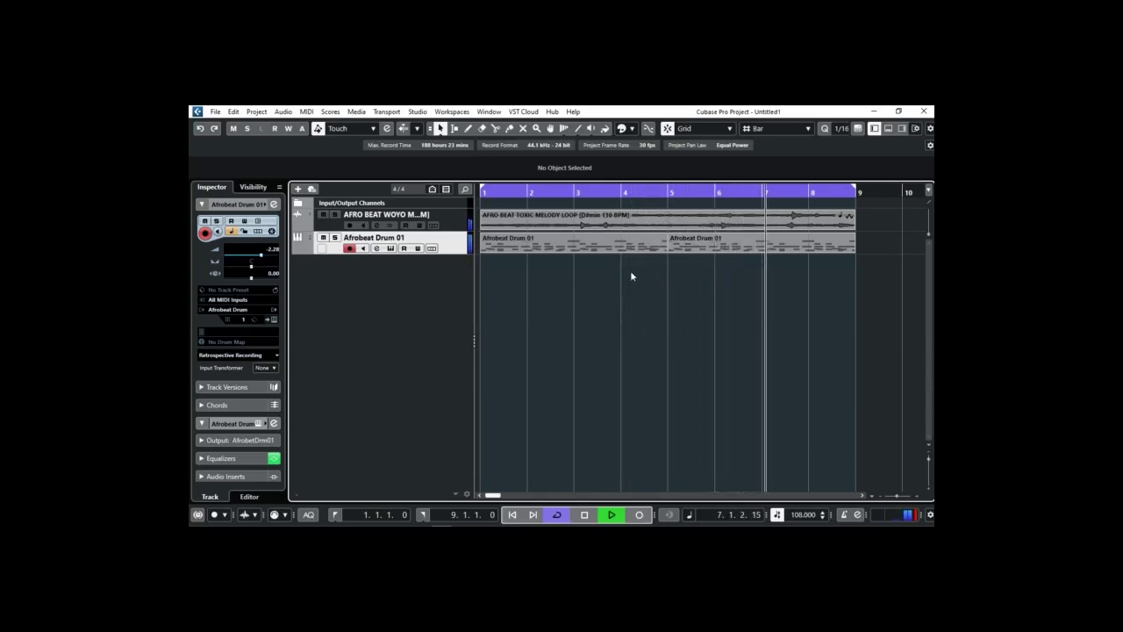
double_click(523, 251)
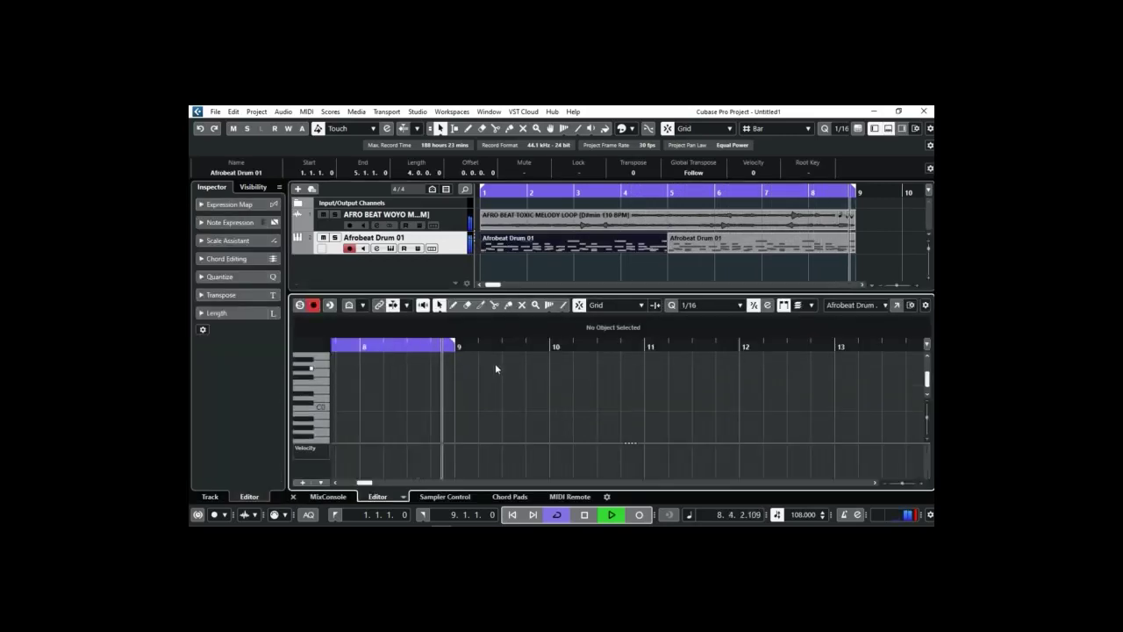
key("space")
scroll(461, 398, "down", 2)
scroll(429, 397, "up", 3)
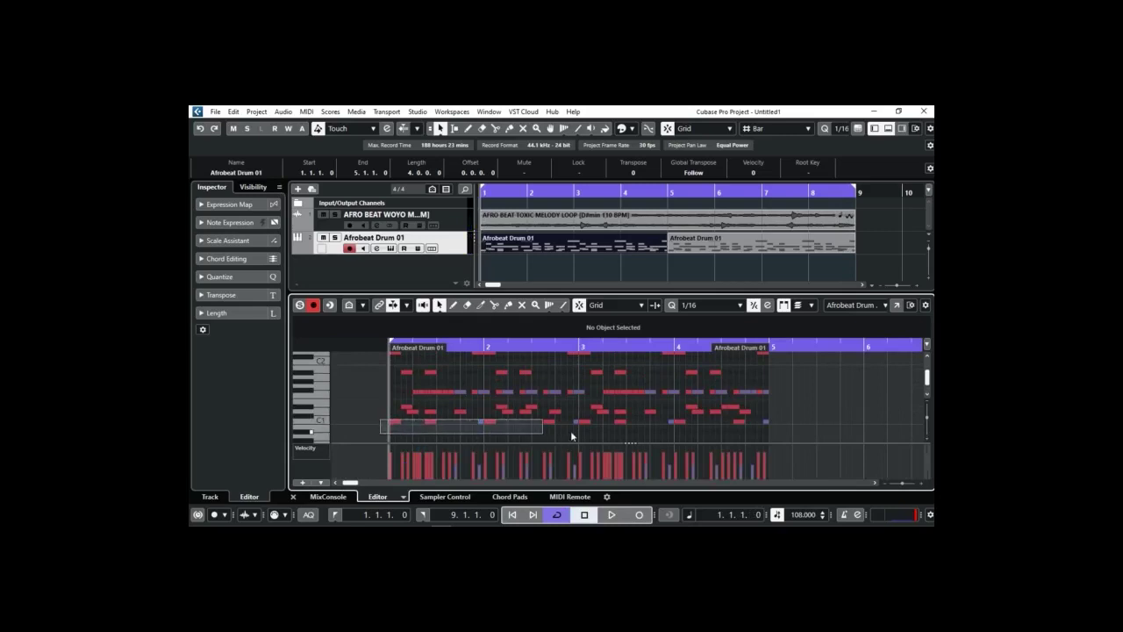
- Delete all C1 notes from the first Afrobeat Drum 01 part, then restart playback with the editor closed and the part deselected
left_click_drag(689, 441, 775, 442)
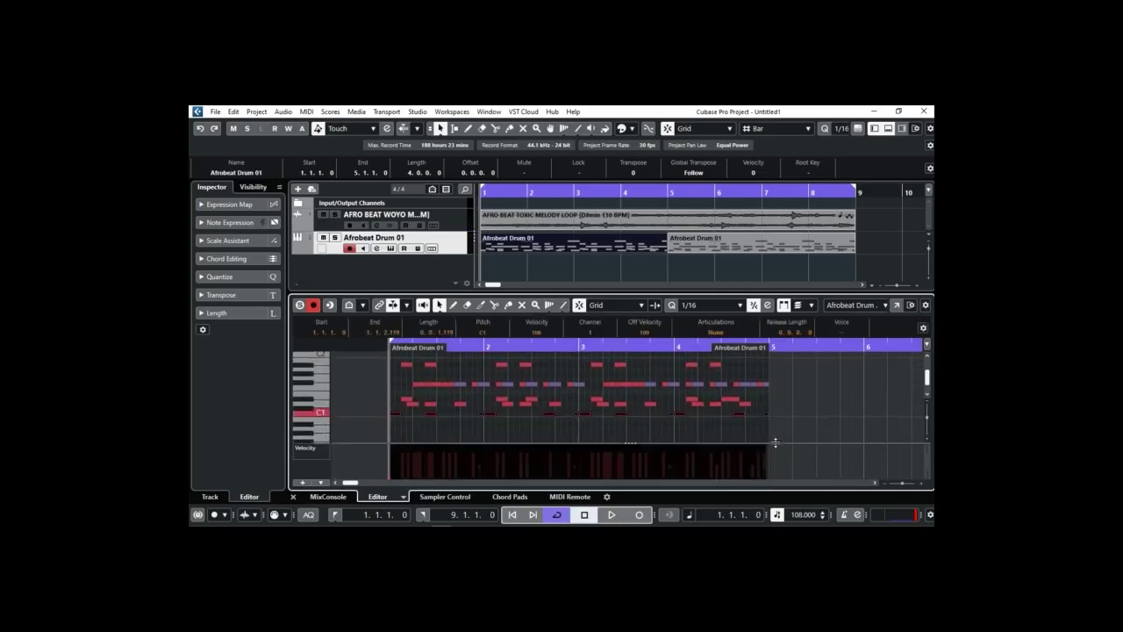
key("Delete")
key("space")
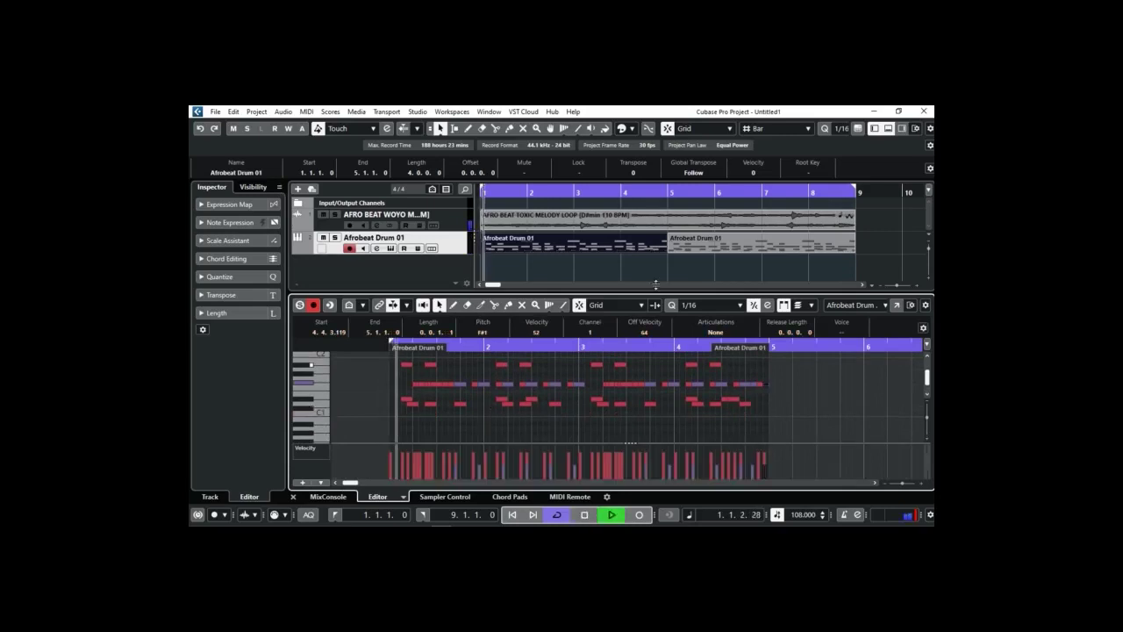
left_click(887, 130)
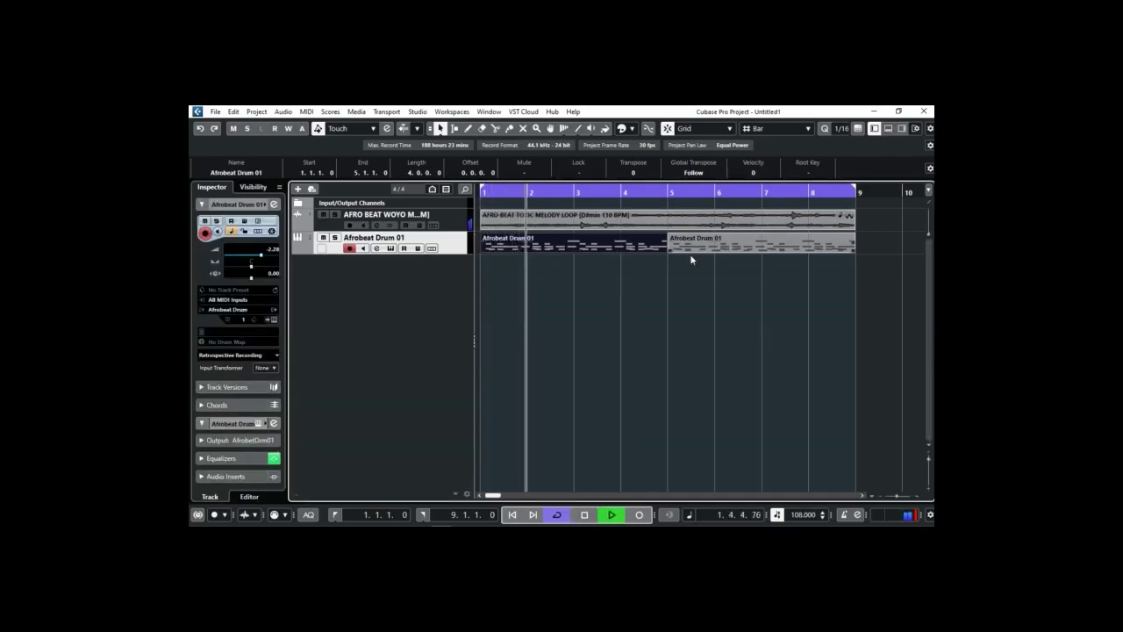
left_click(669, 264)
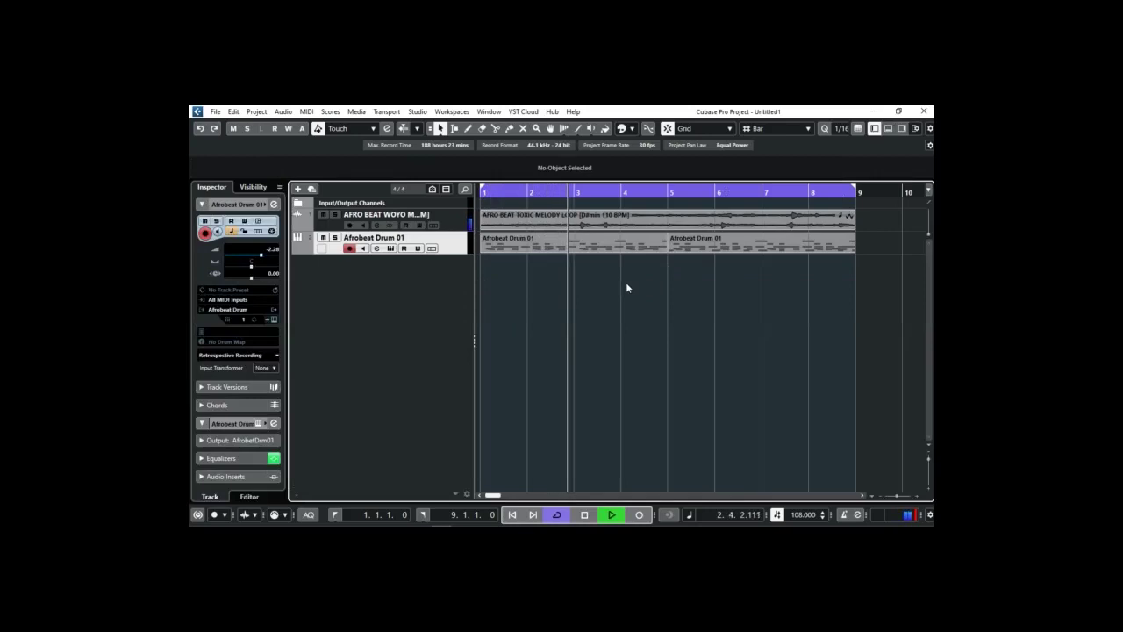